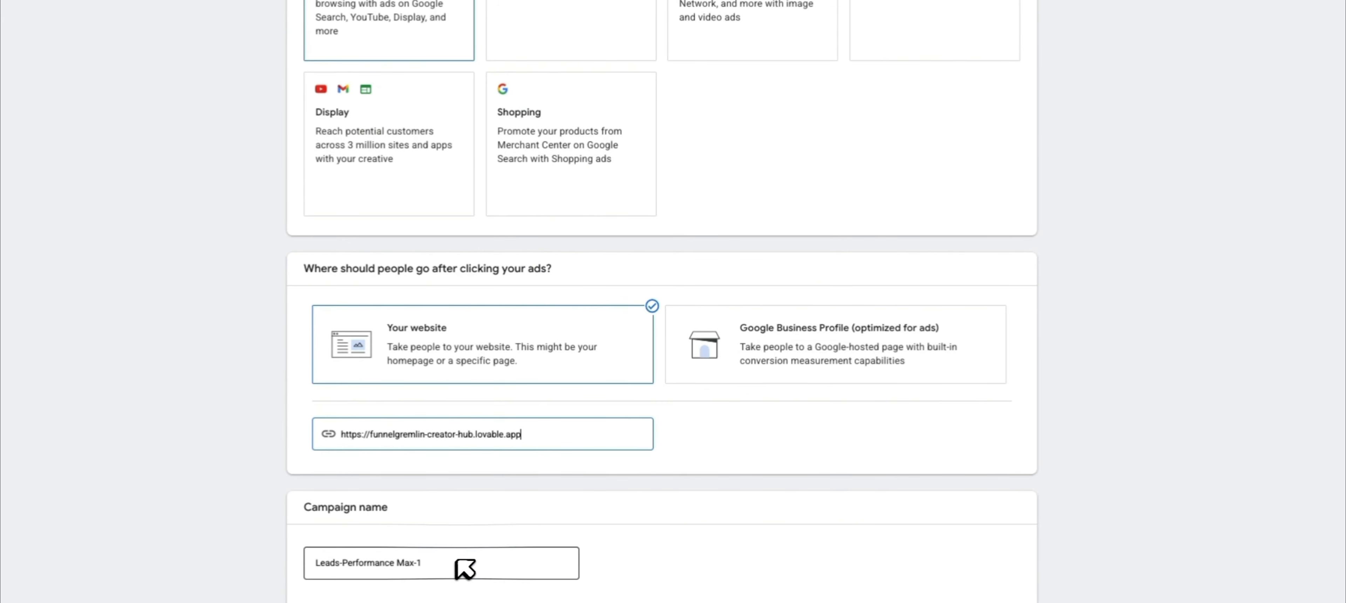
Name the campaign "PMAX-Call Campaign" and continue to the bidding setup.
drag(456, 559, 271, 556)
text(P)
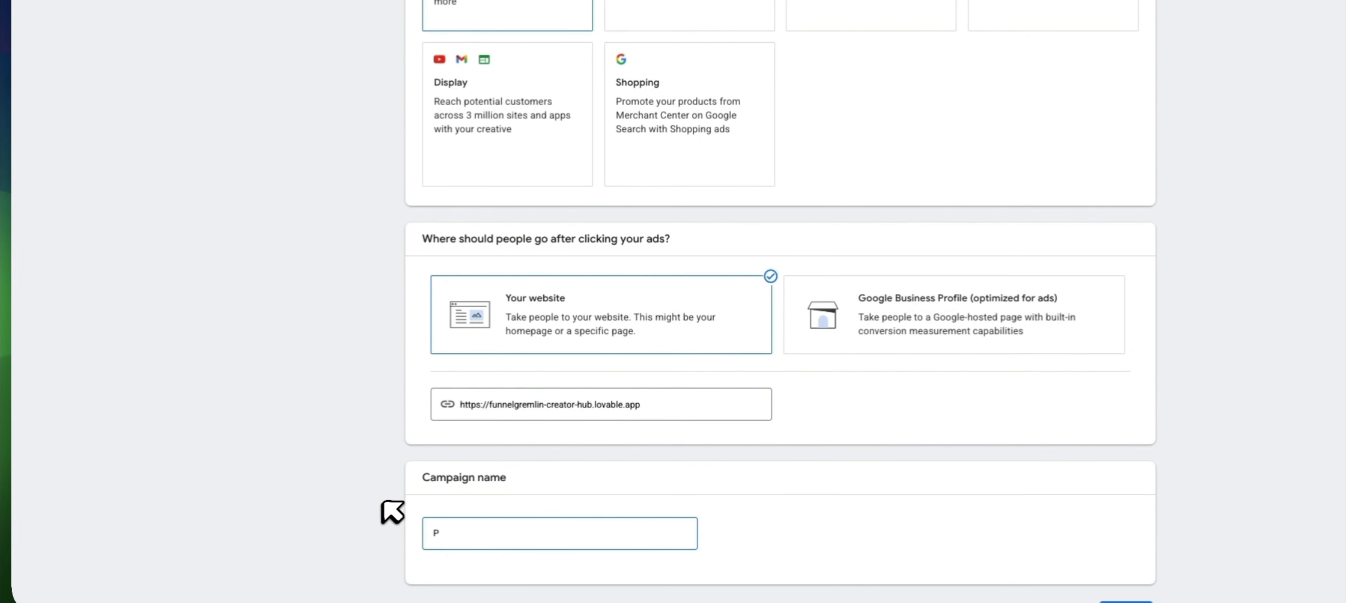
text(MAX)
text(-P)
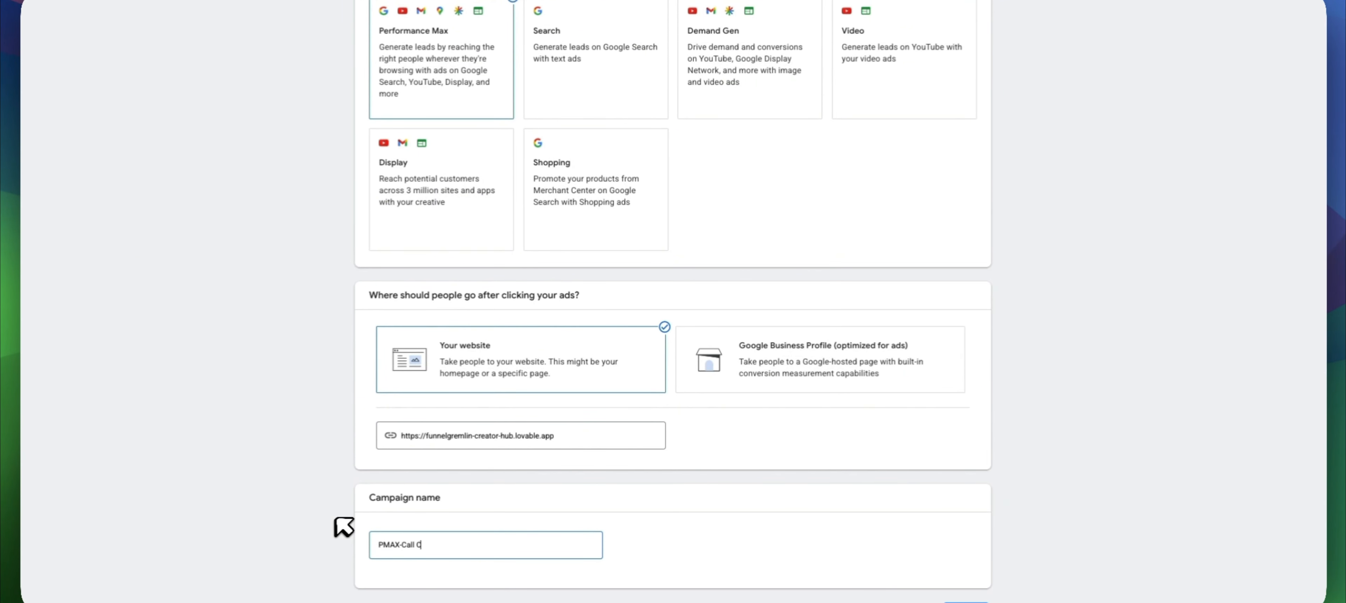
text(all Campaign)
scroll(646, 516, down, 2)
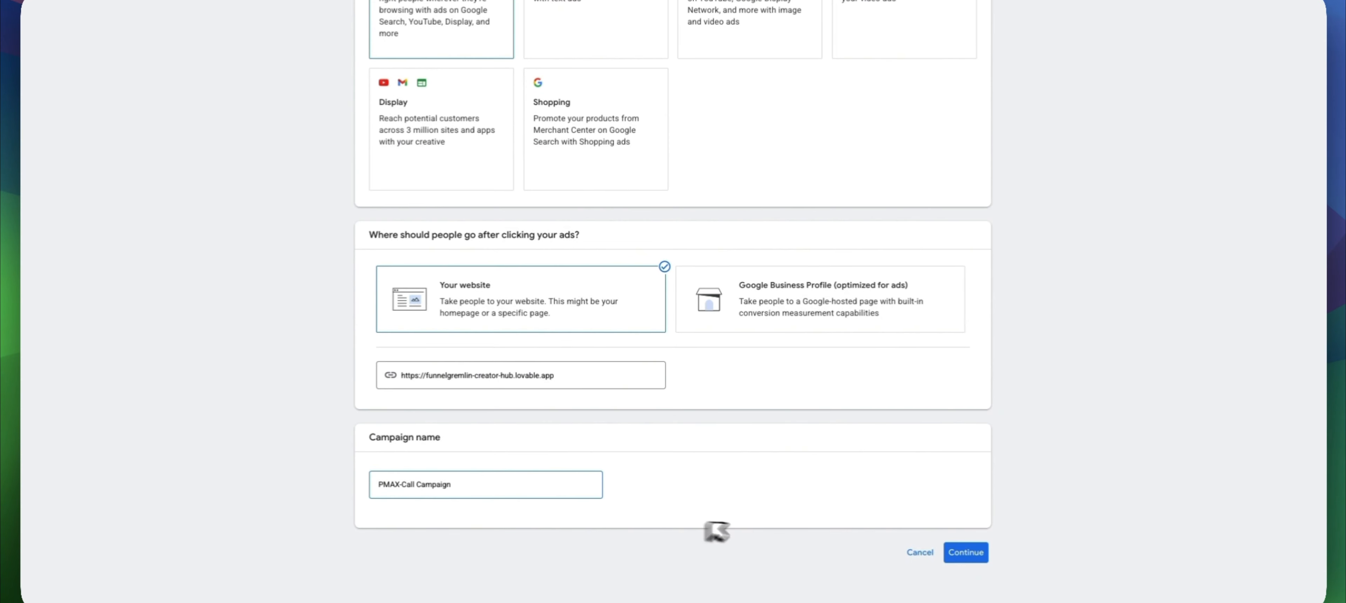
click(920, 544)
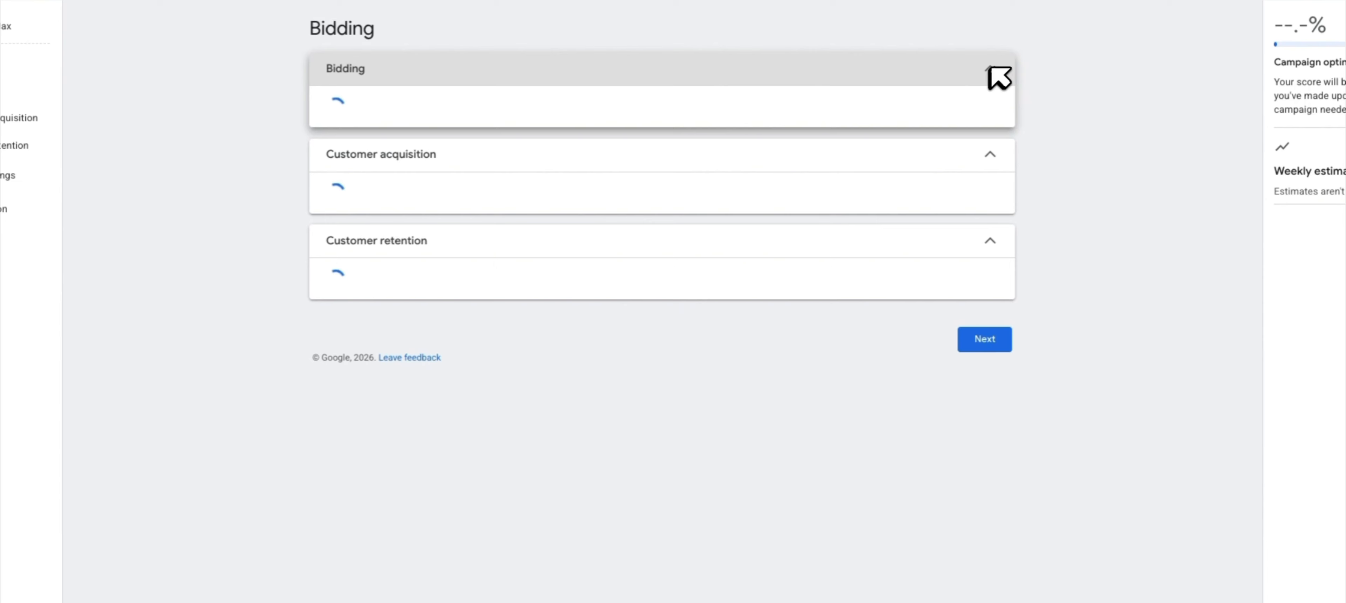
Keep Conversions as the bidding focus without a target cost per action, and proceed to the campaign settings.
click(991, 68)
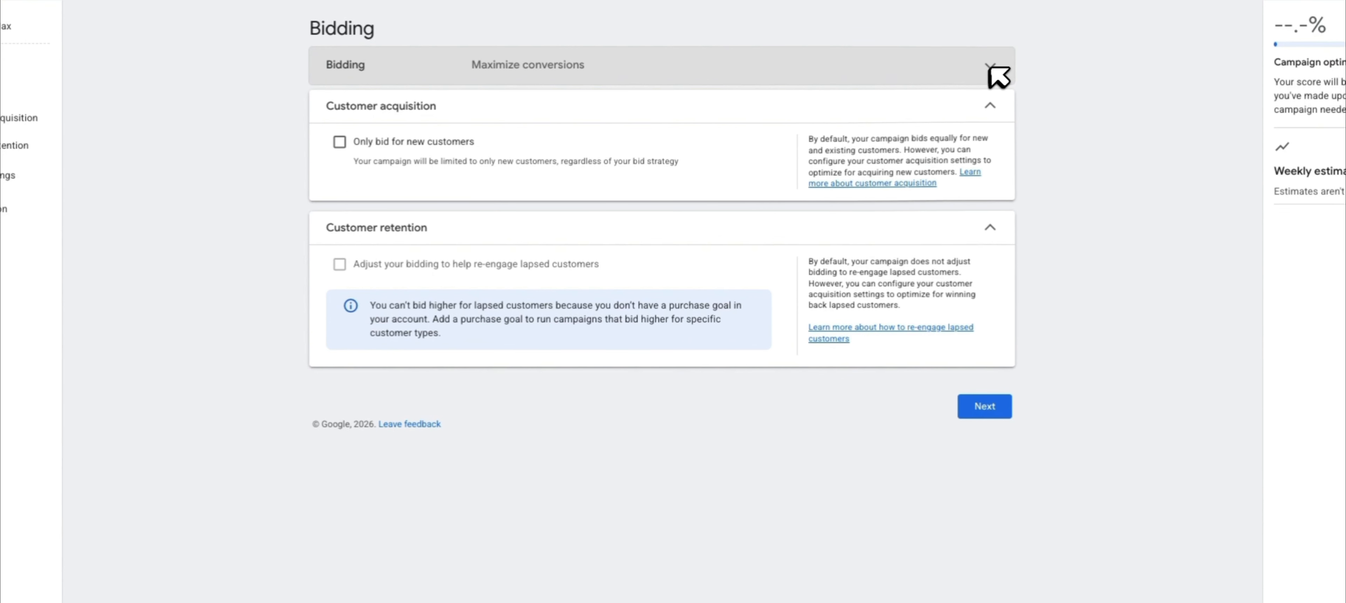
click(990, 68)
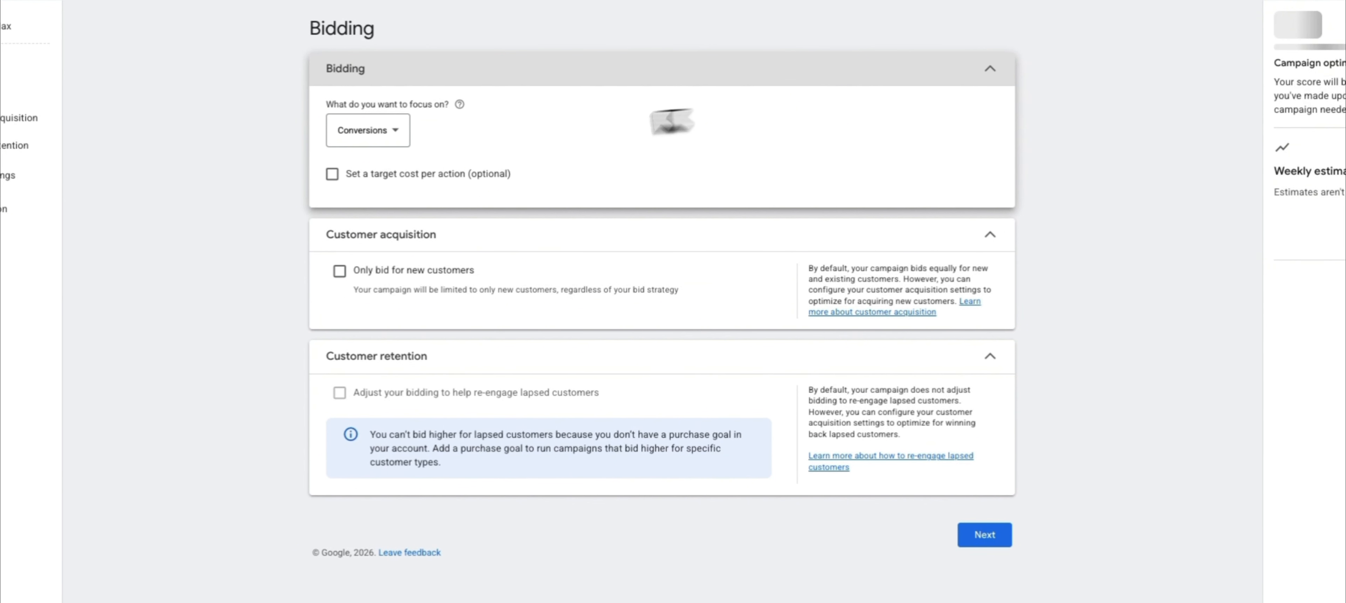
click(396, 139)
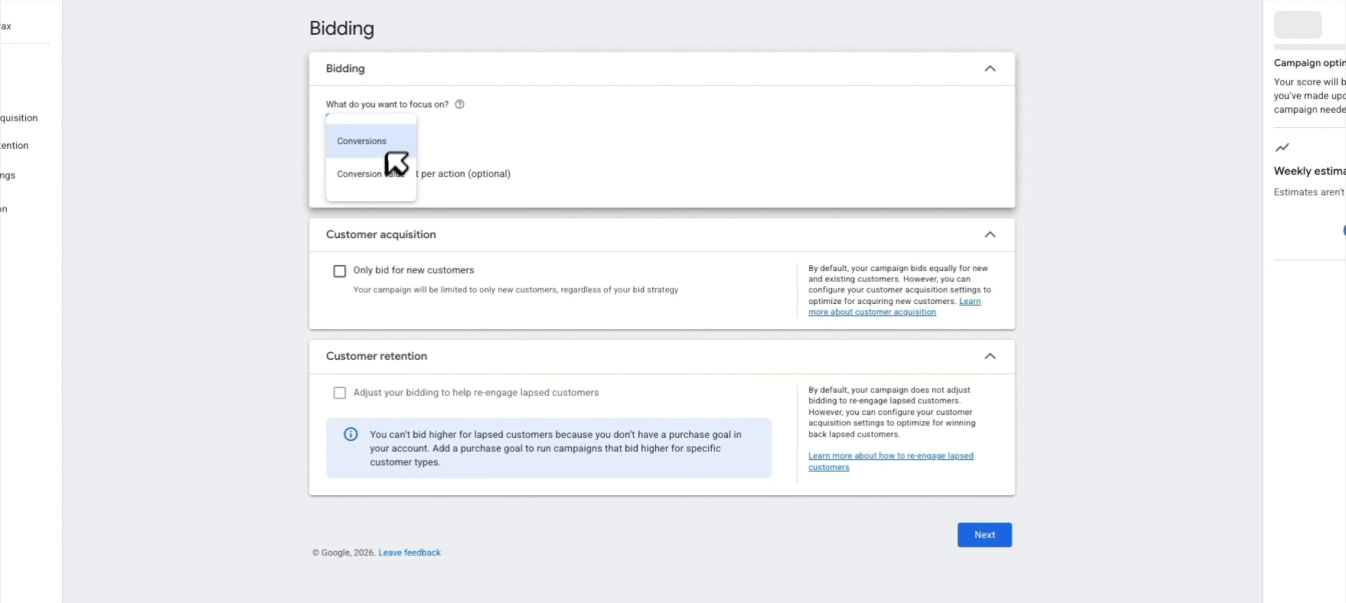
click(391, 141)
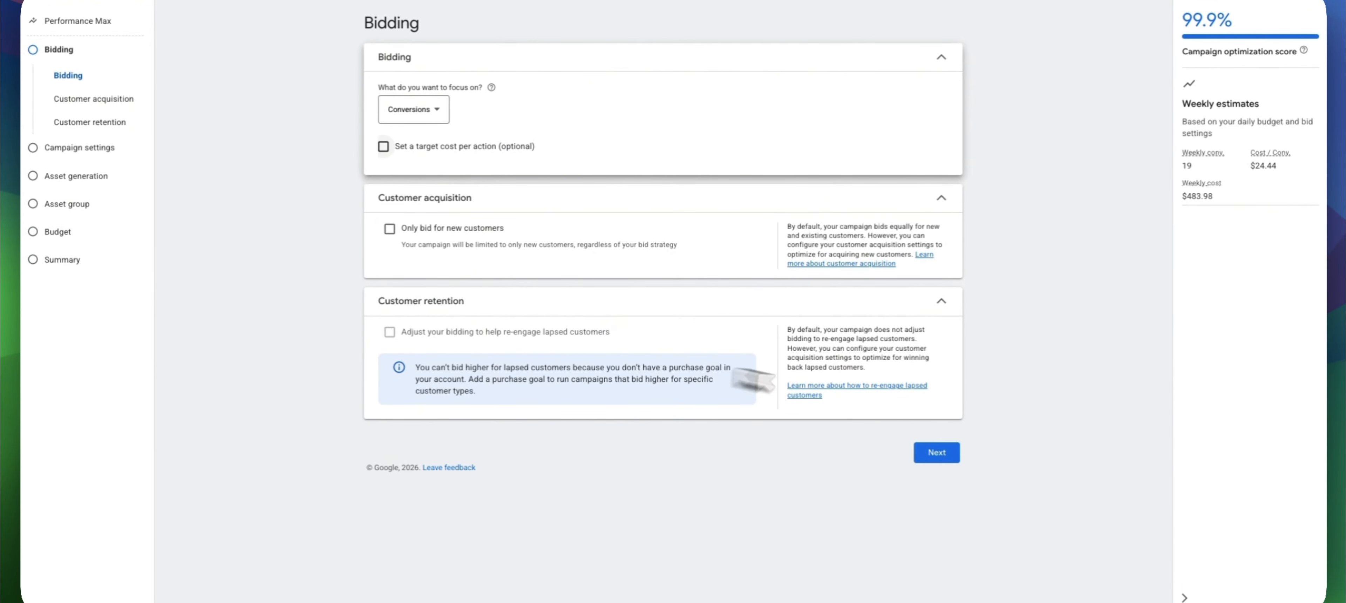
click(954, 454)
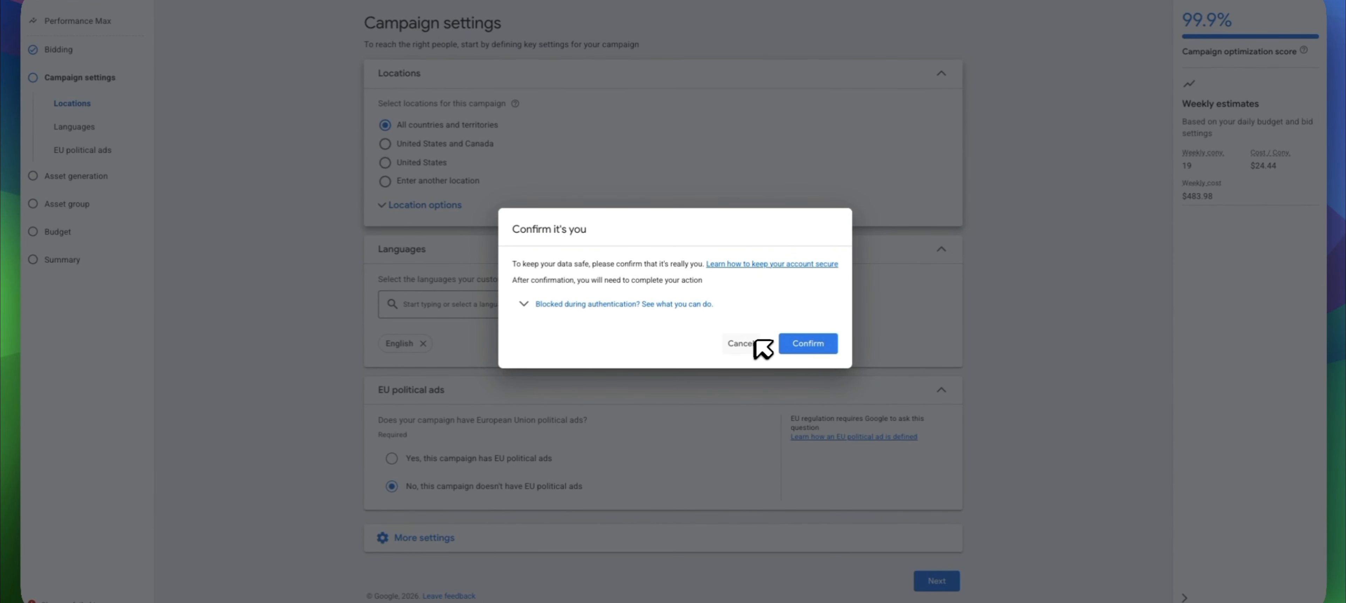
Dismiss the identity confirmation request and set the campaign location to United States.
click(755, 343)
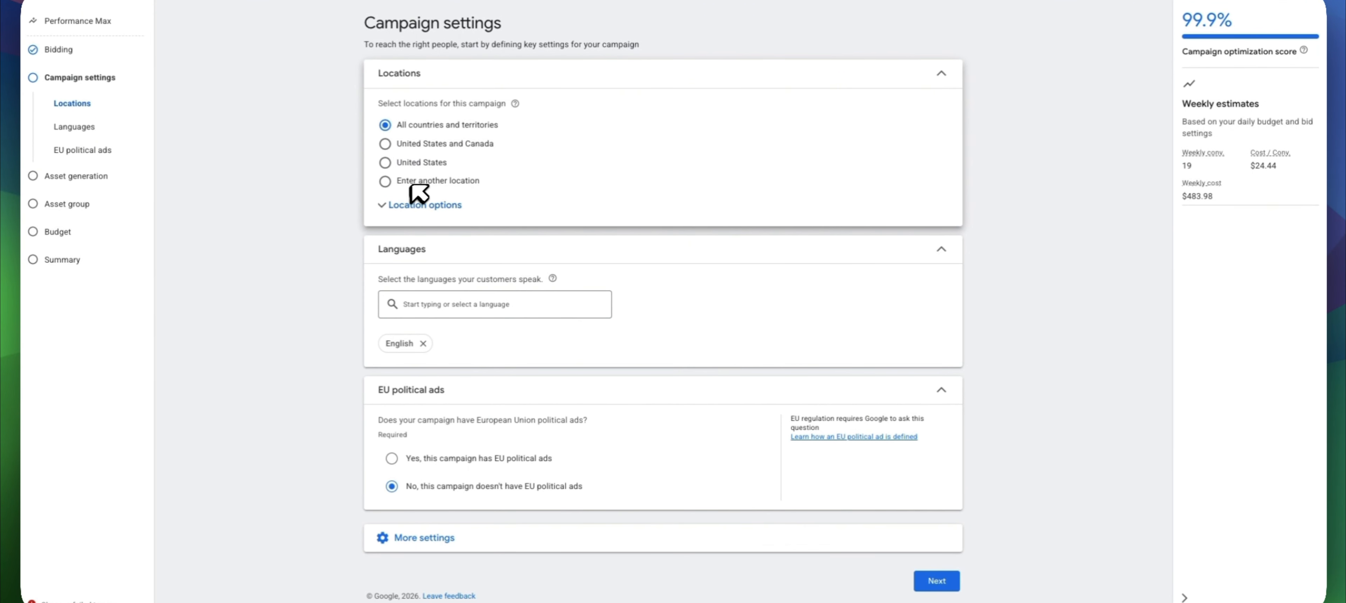
click(418, 163)
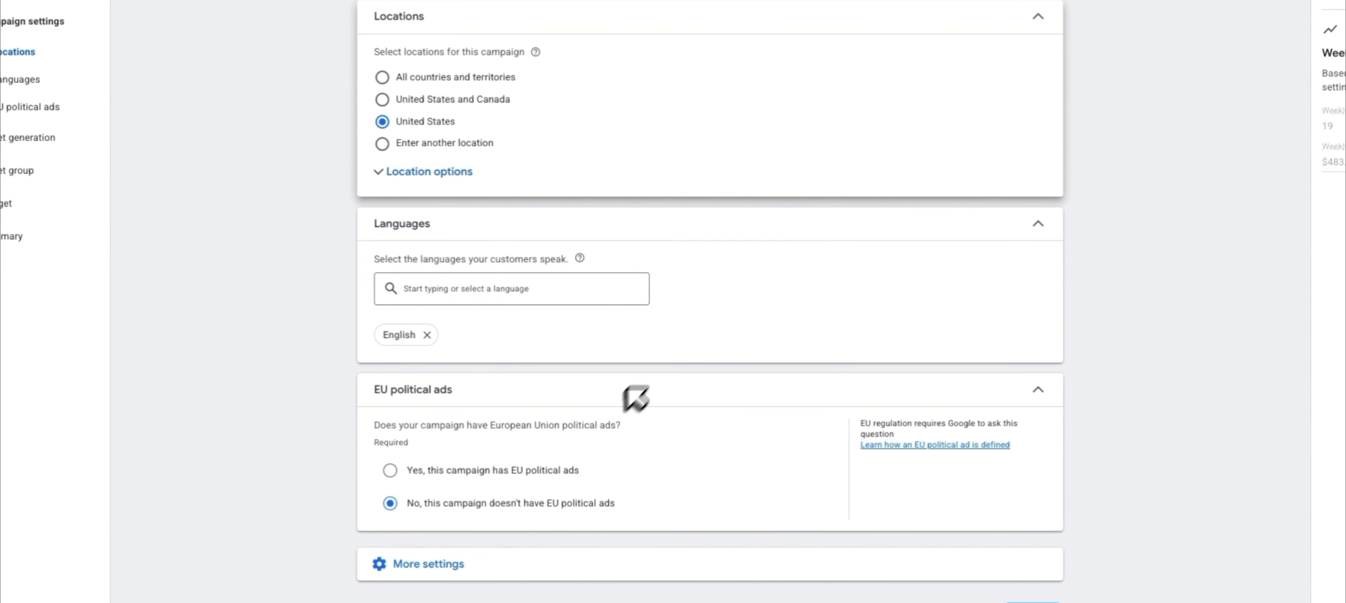
Open the ad schedule among the additional campaign settings and set its days to Mondays - Fridays.
click(502, 565)
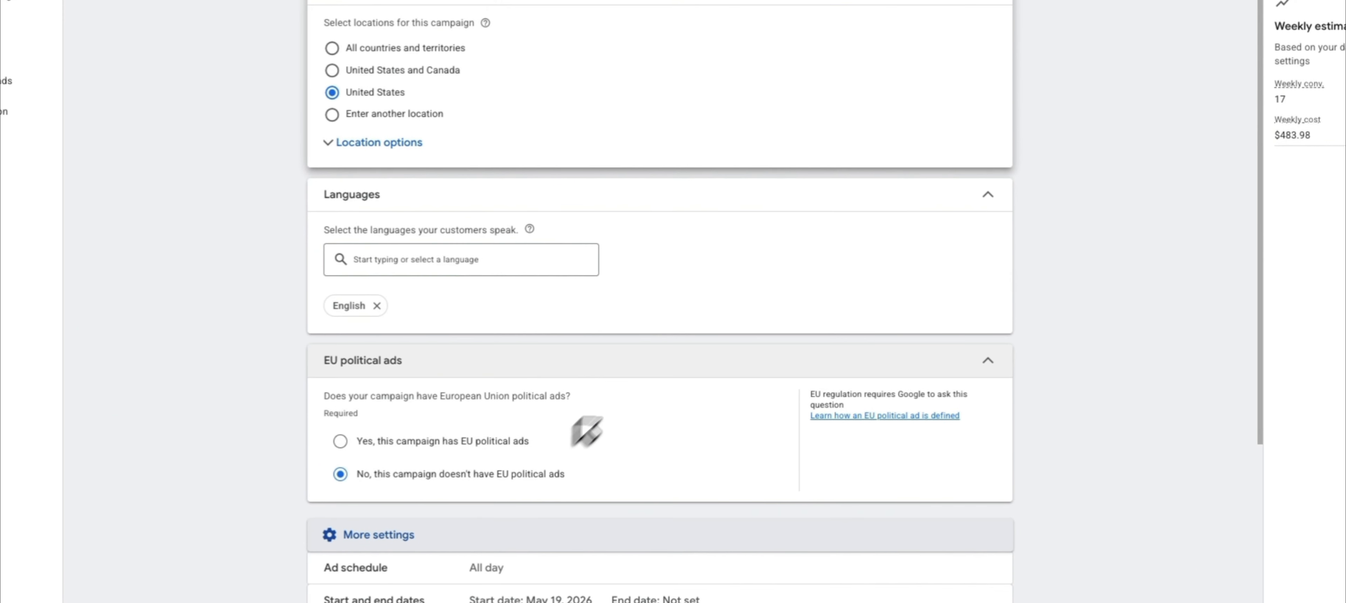
scroll(697, 392, down, 4)
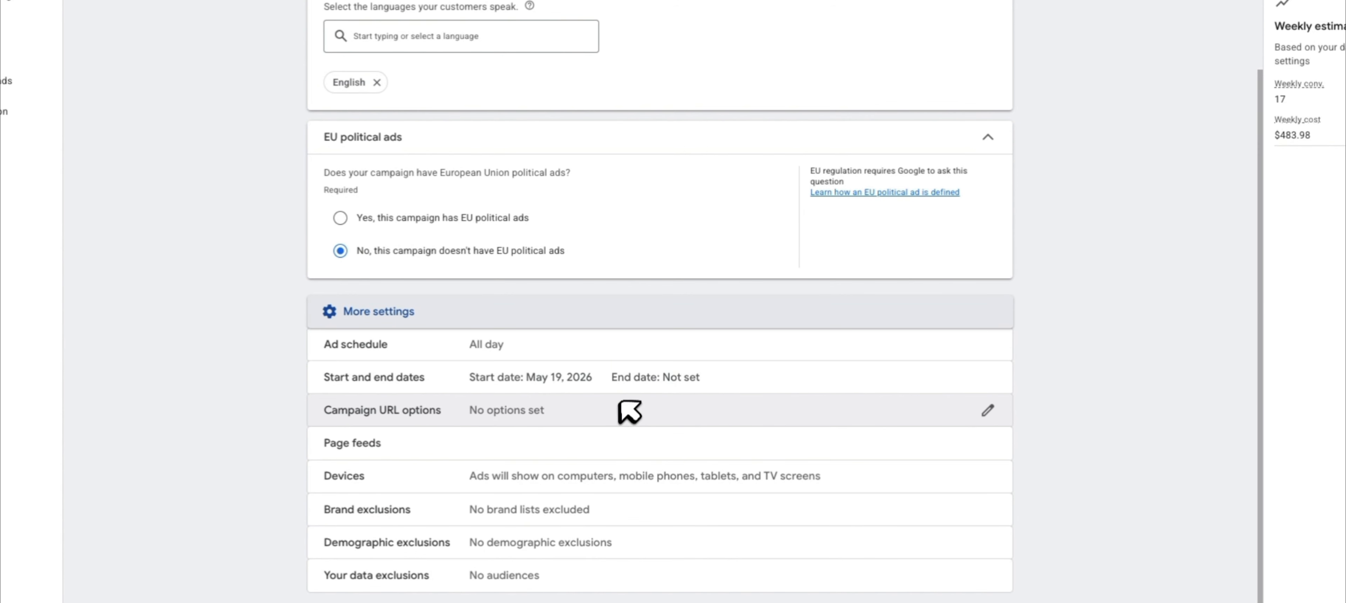
click(989, 346)
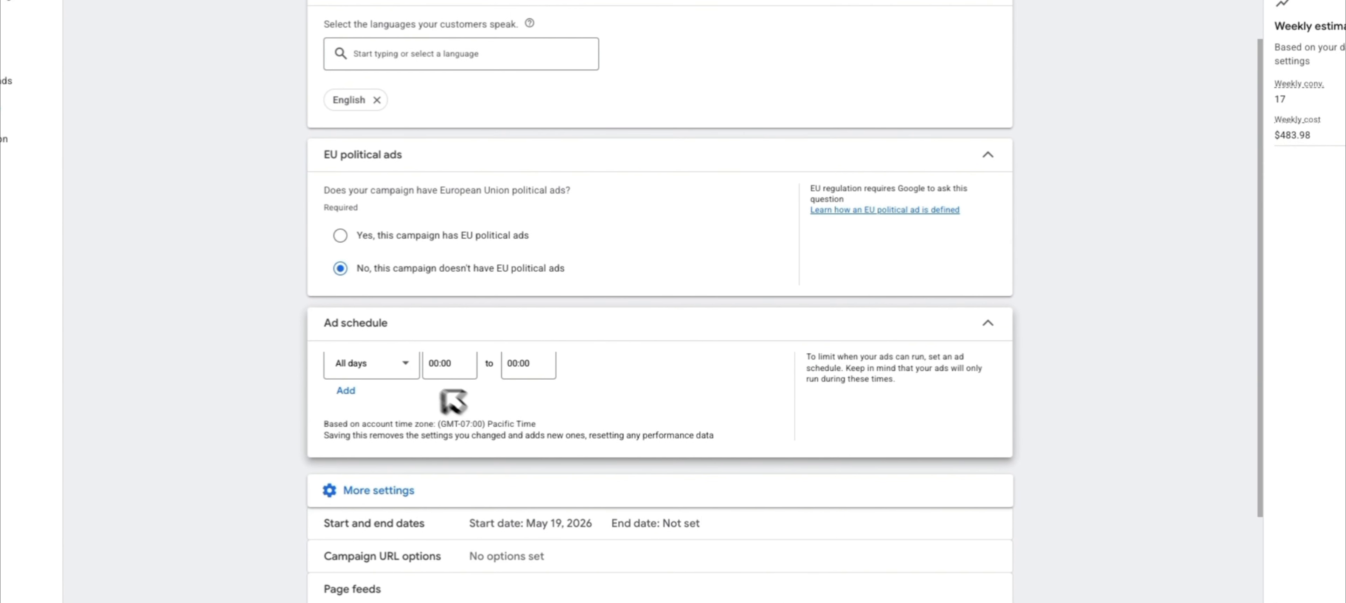
click(410, 370)
click(393, 405)
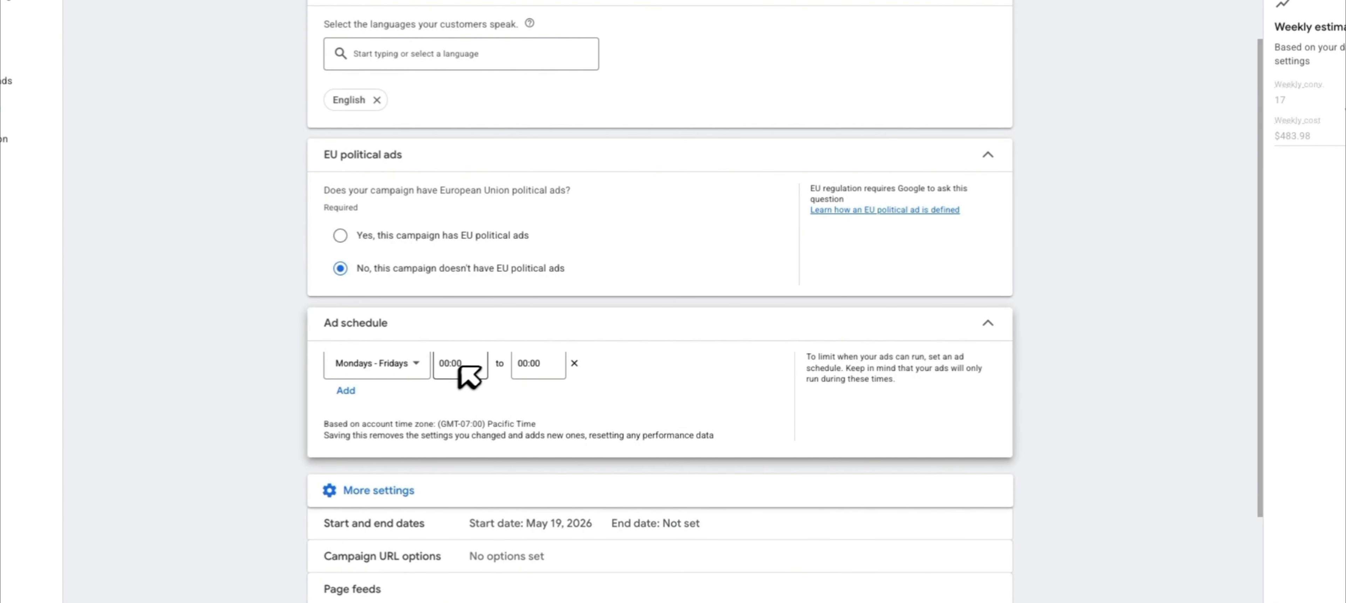
Set the start time of the Mondays - Fridays ad schedule to 09:00.
click(471, 370)
click(350, 353)
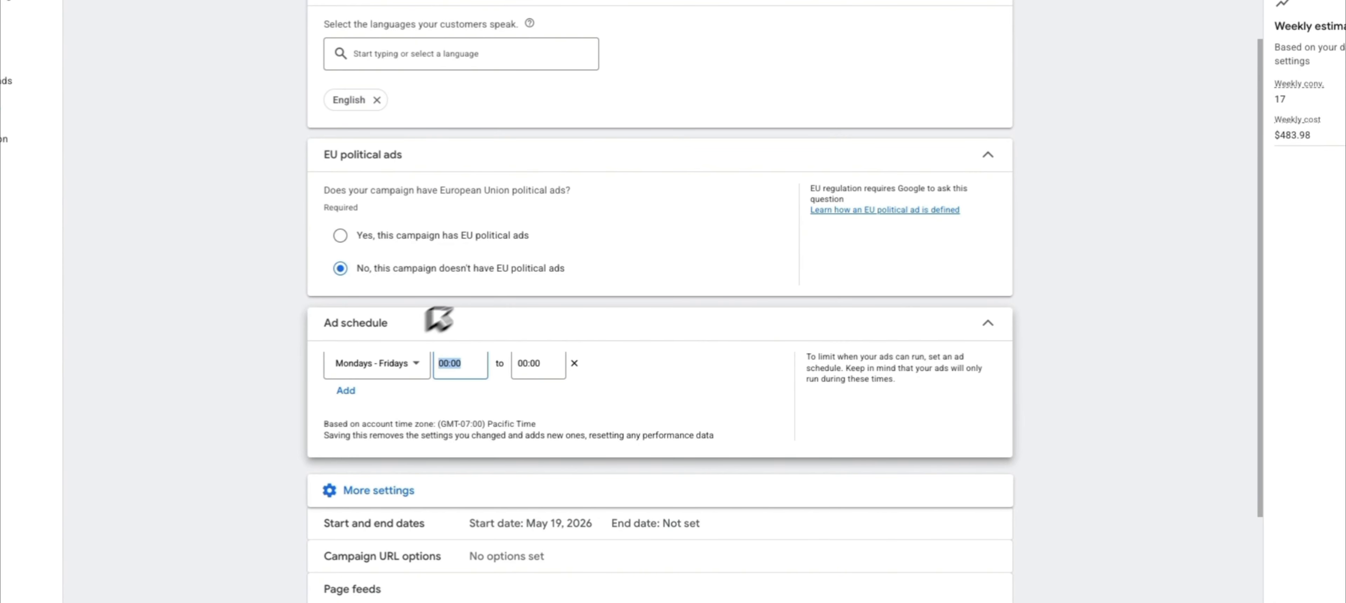
click(464, 367)
scroll(449, 264, down, 10)
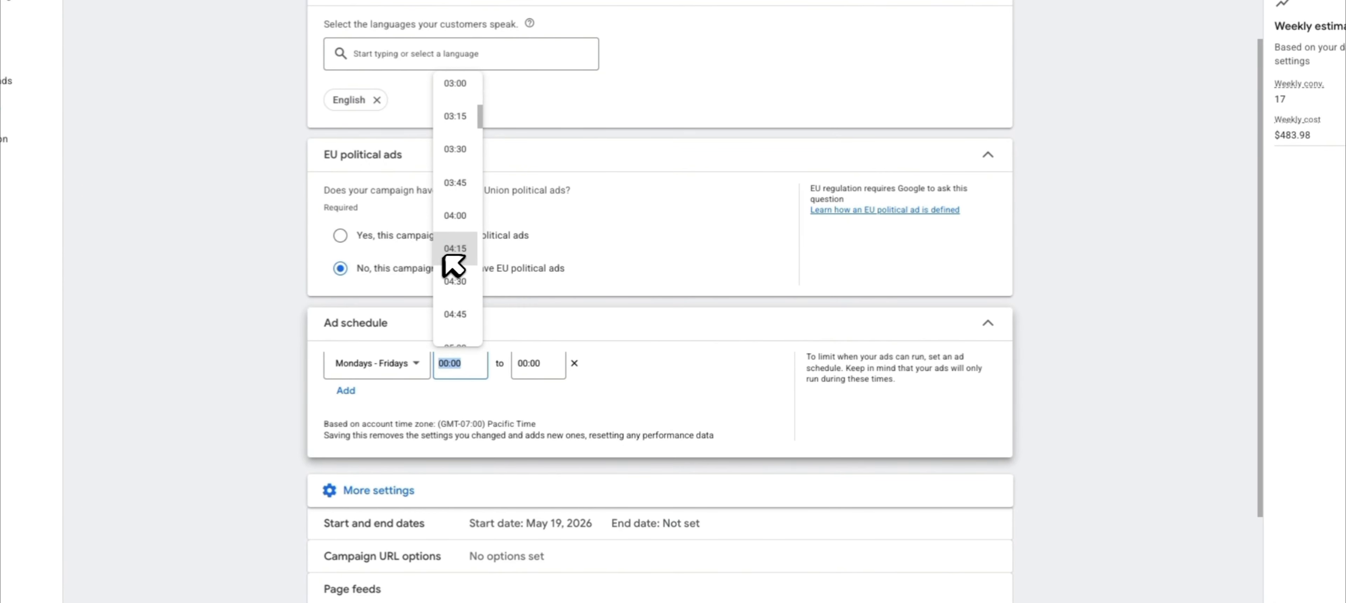
scroll(454, 264, down, 5)
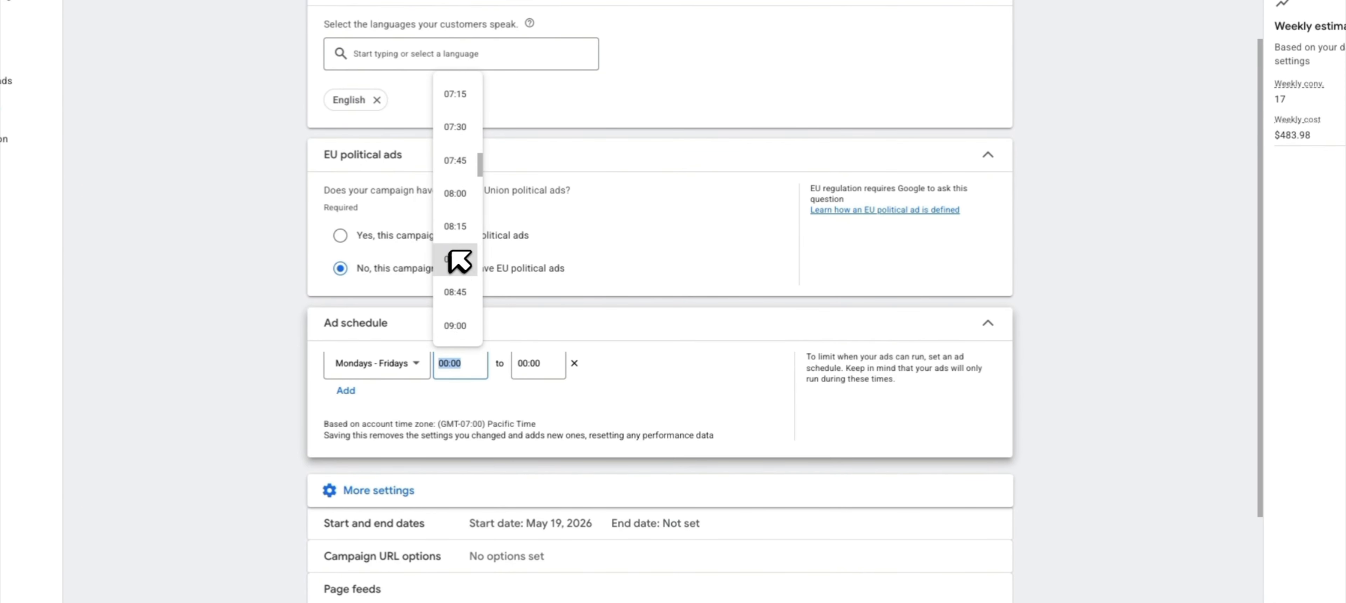
click(455, 295)
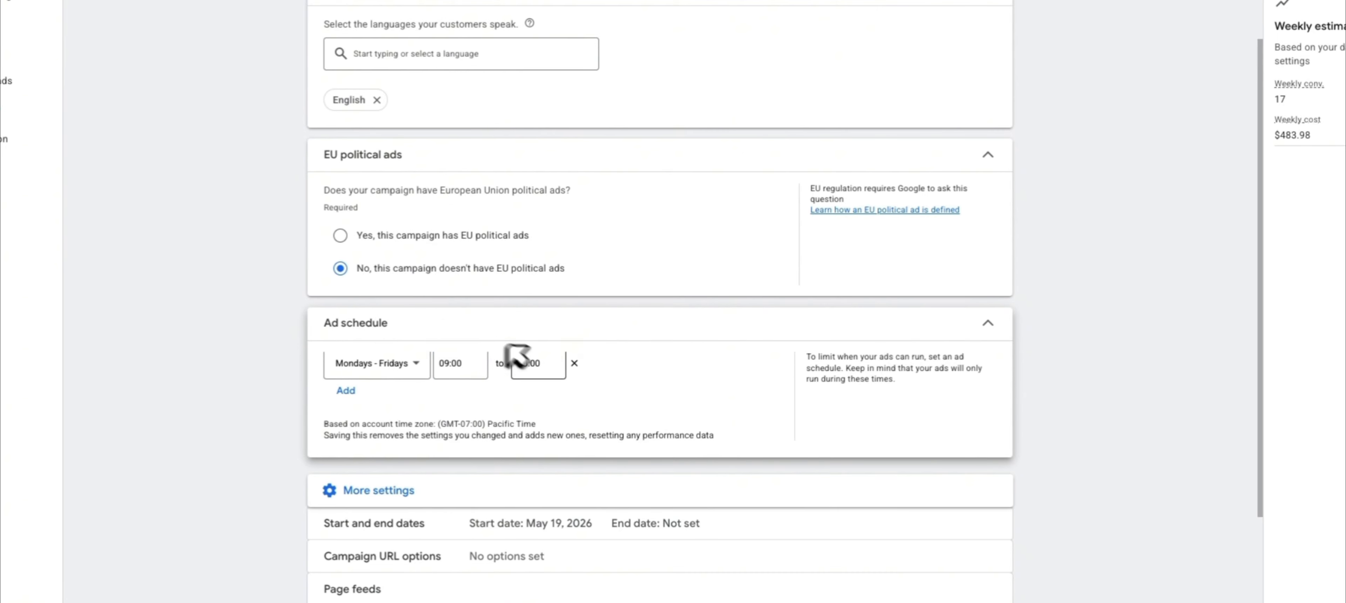
Set the end time of the Mondays - Fridays ad schedule to 17:00.
click(541, 361)
scroll(555, 282, down, 4)
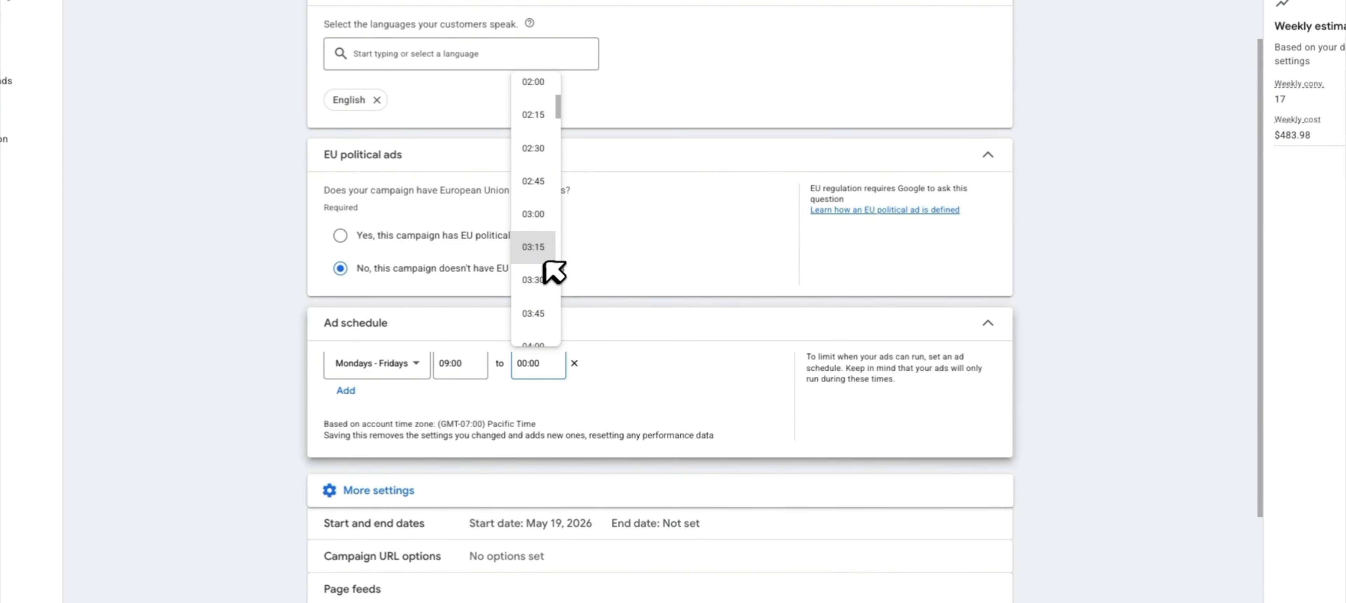
scroll(546, 264, down, 5)
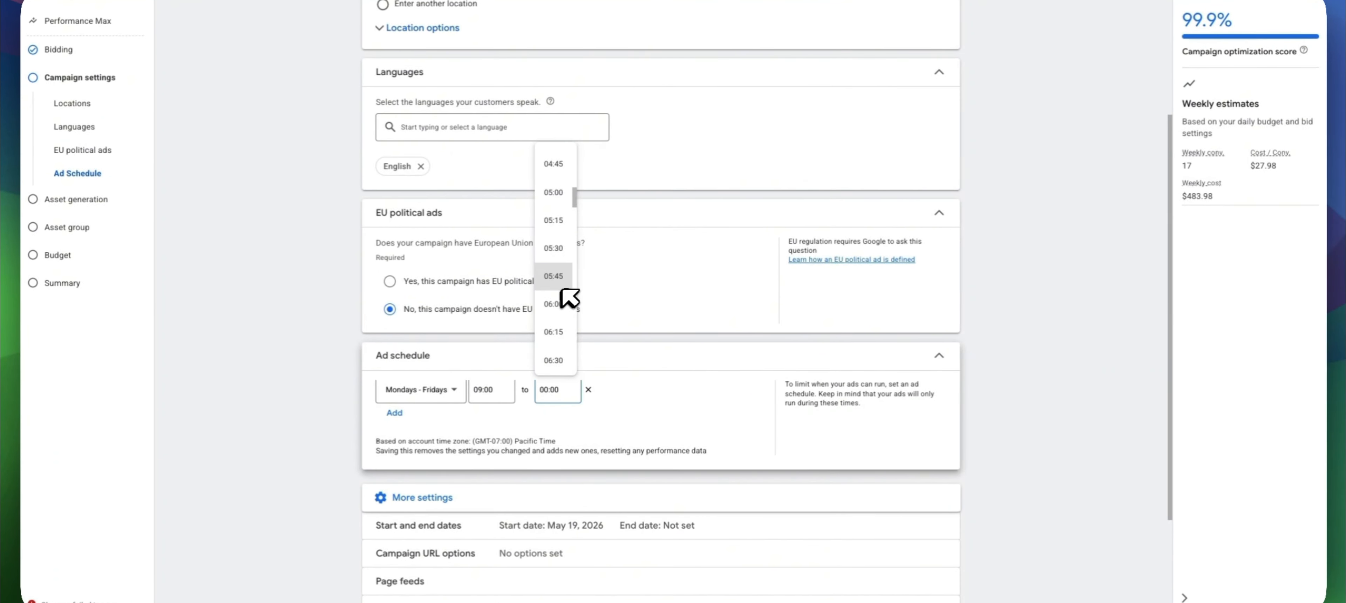
scroll(563, 291, down, 15)
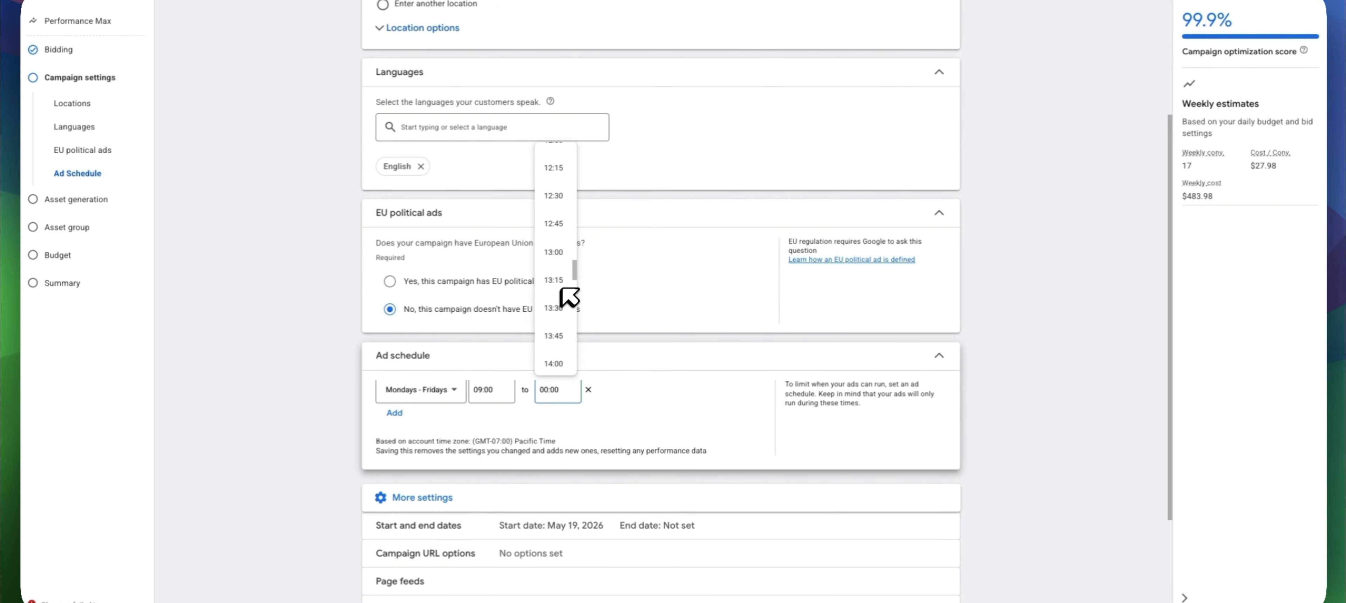
scroll(563, 288, down, 5)
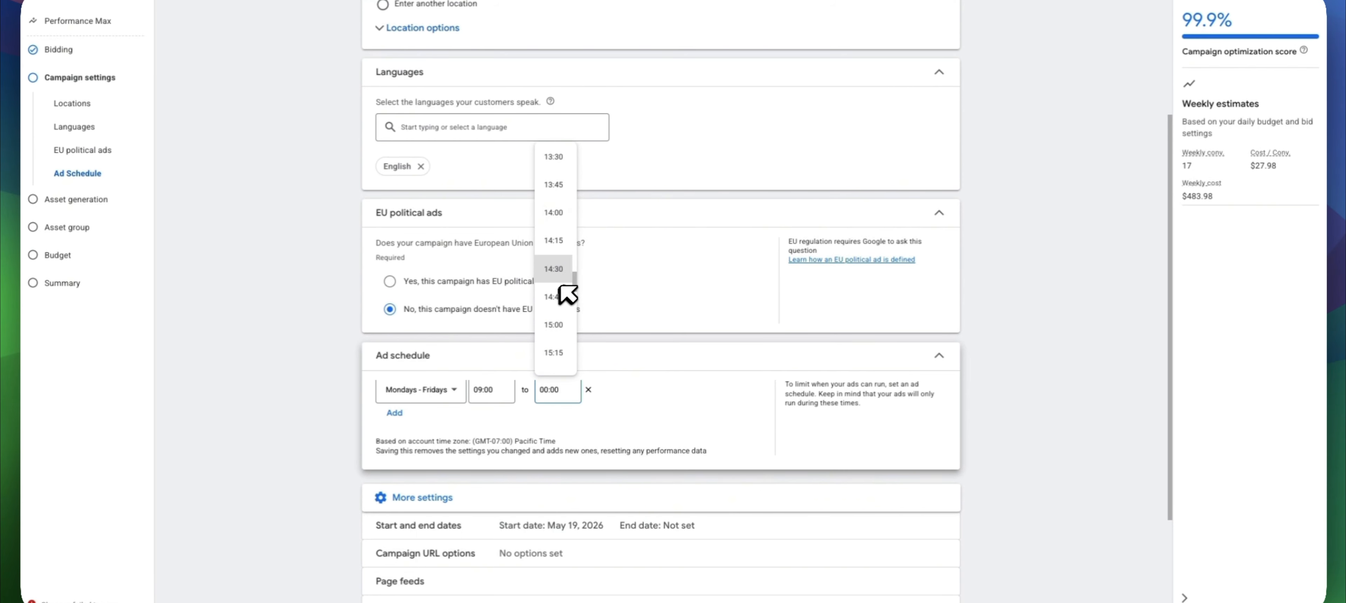
scroll(565, 291, down, 2)
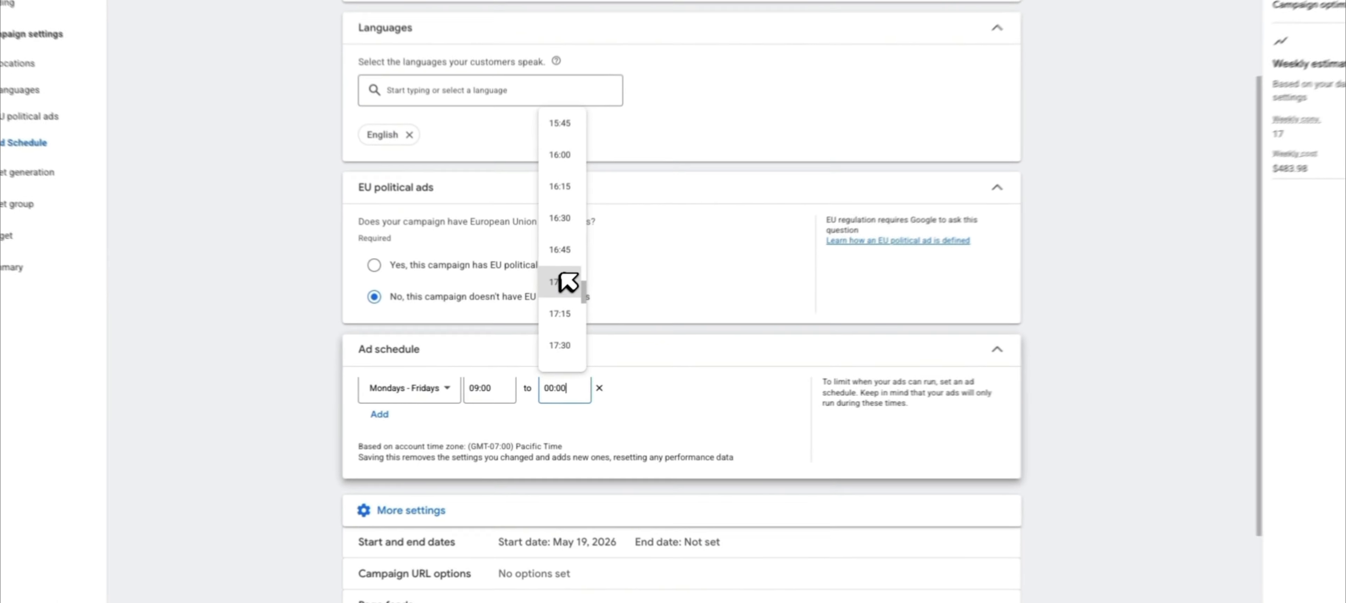
click(558, 288)
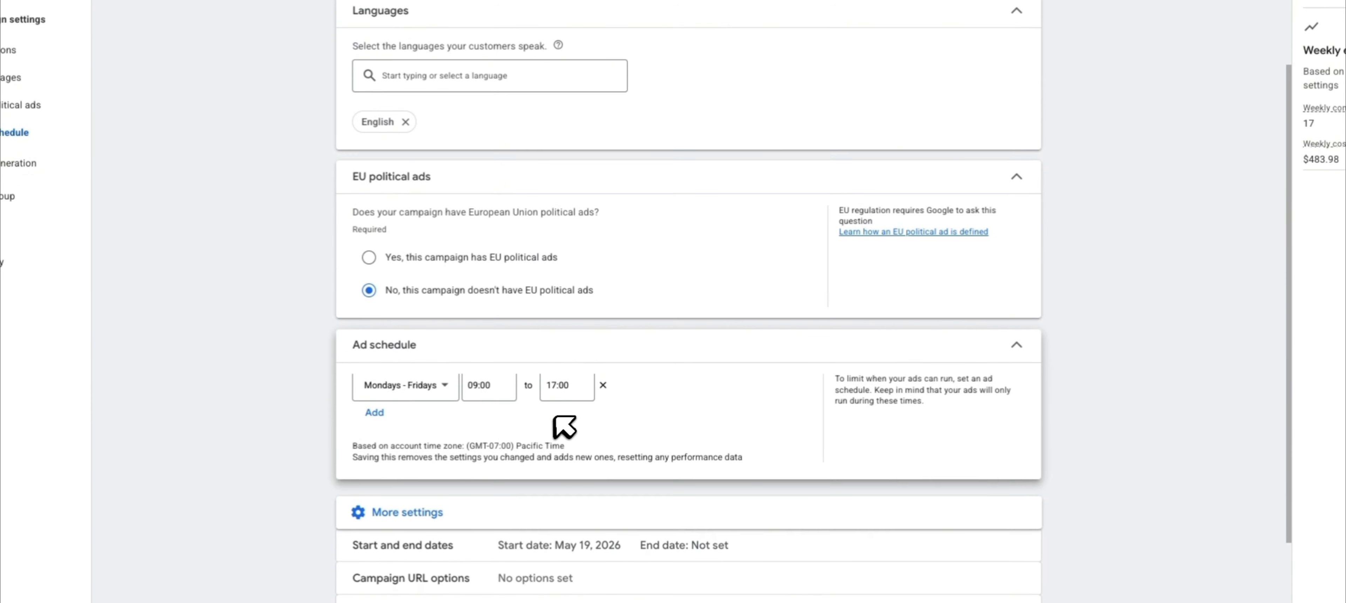
Open the device settings, keep computers, mobile phones, tablets and TV screens enabled, and proceed to asset generation.
scroll(565, 426, down, 3)
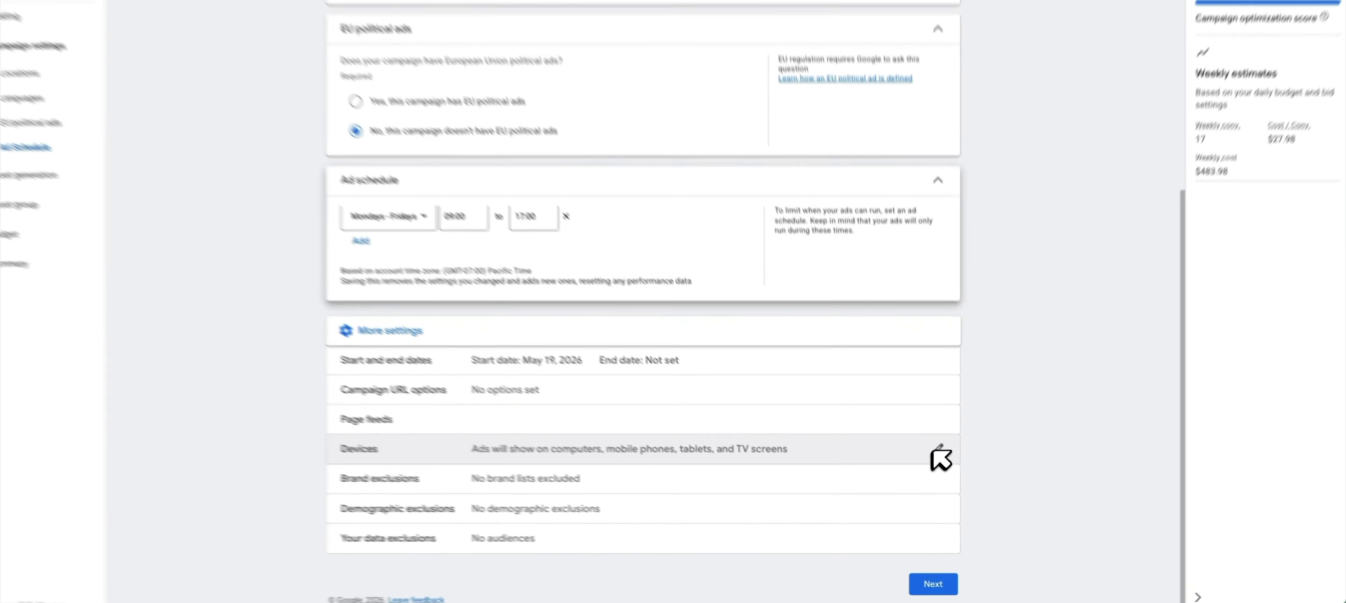
click(938, 449)
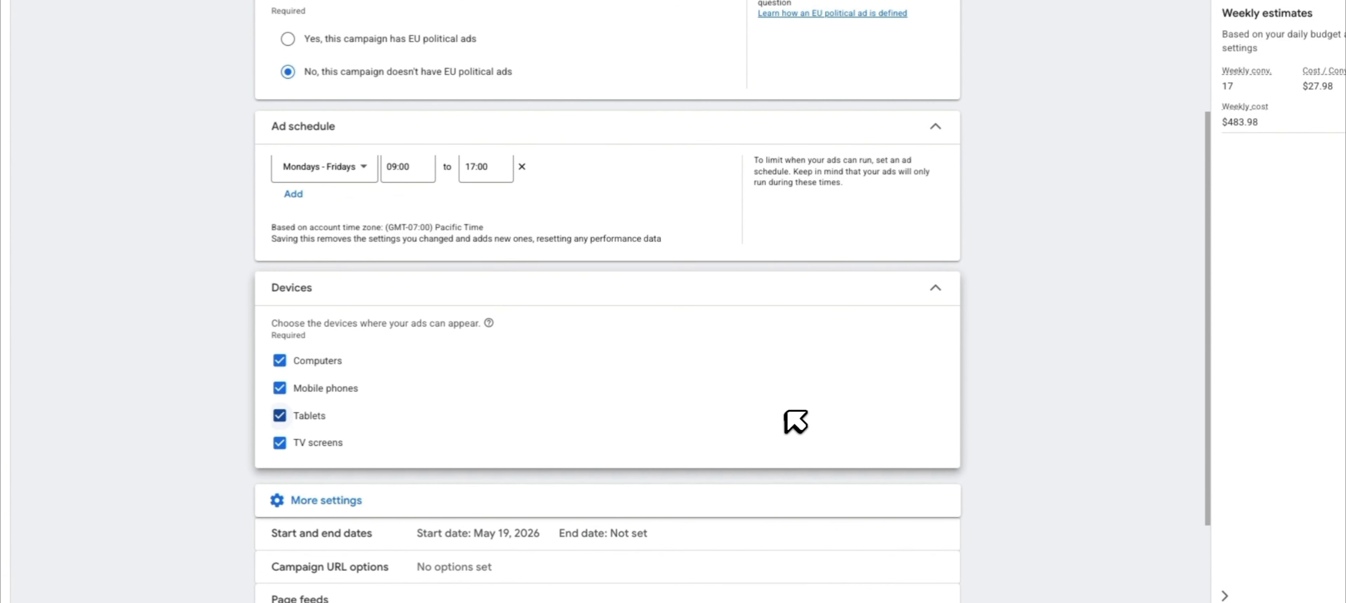
scroll(680, 460, down, 1)
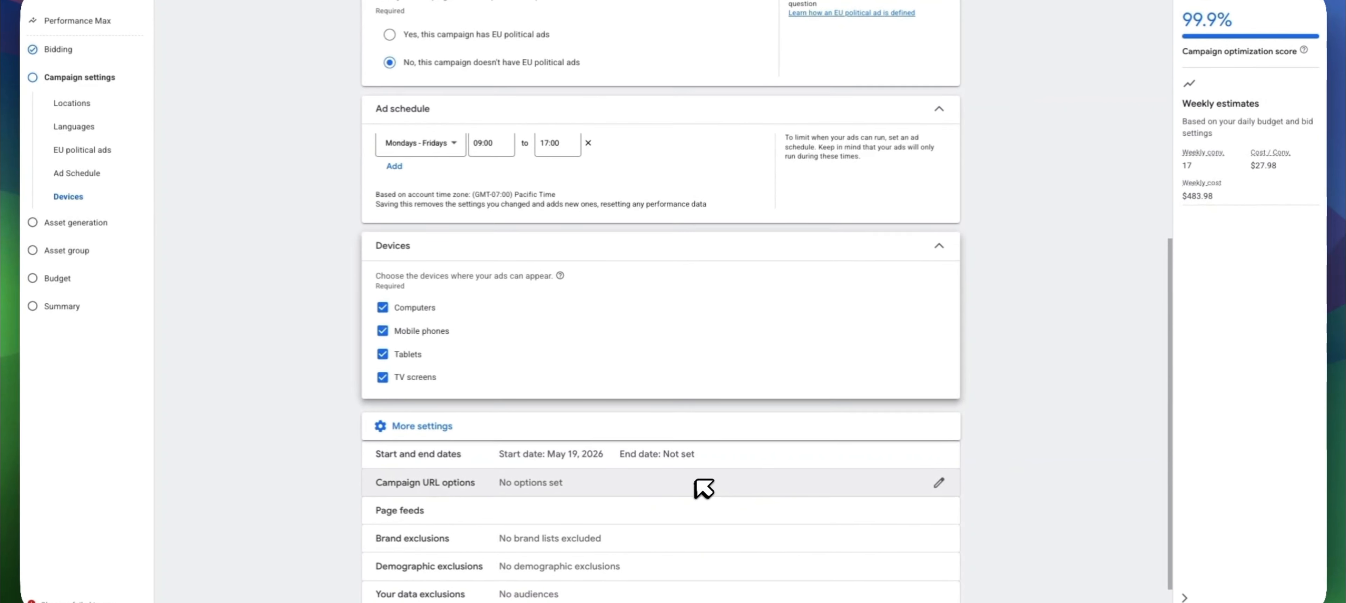
scroll(704, 489, down, 2)
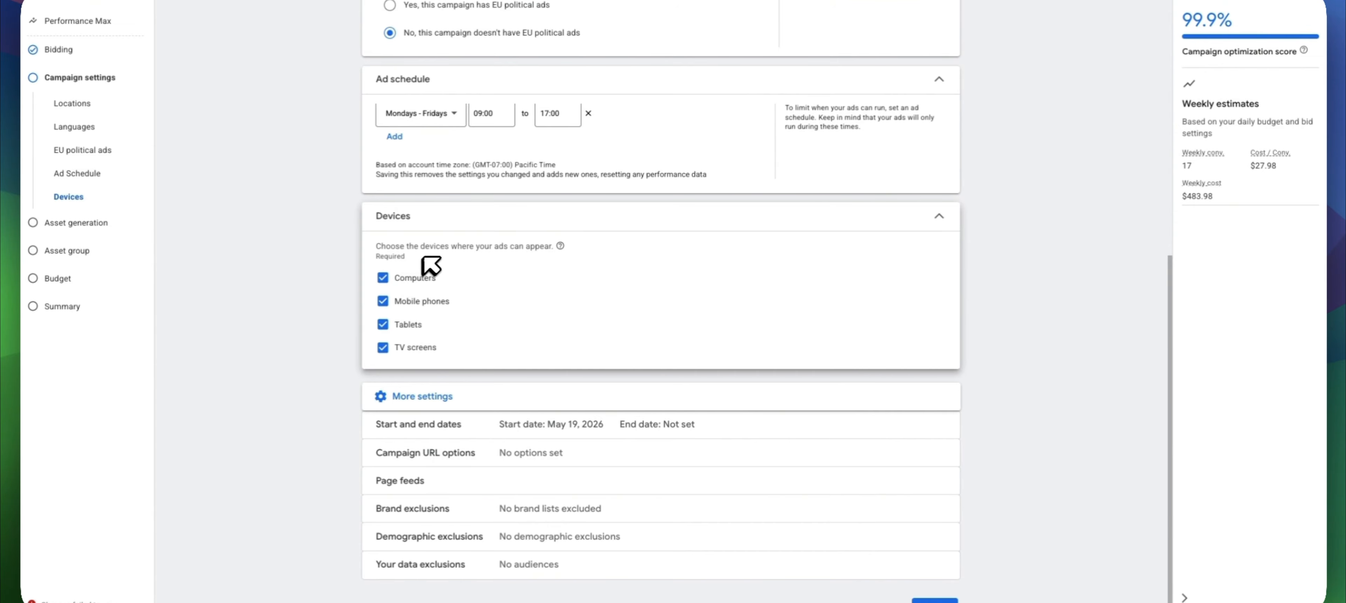
scroll(710, 337, down, 1)
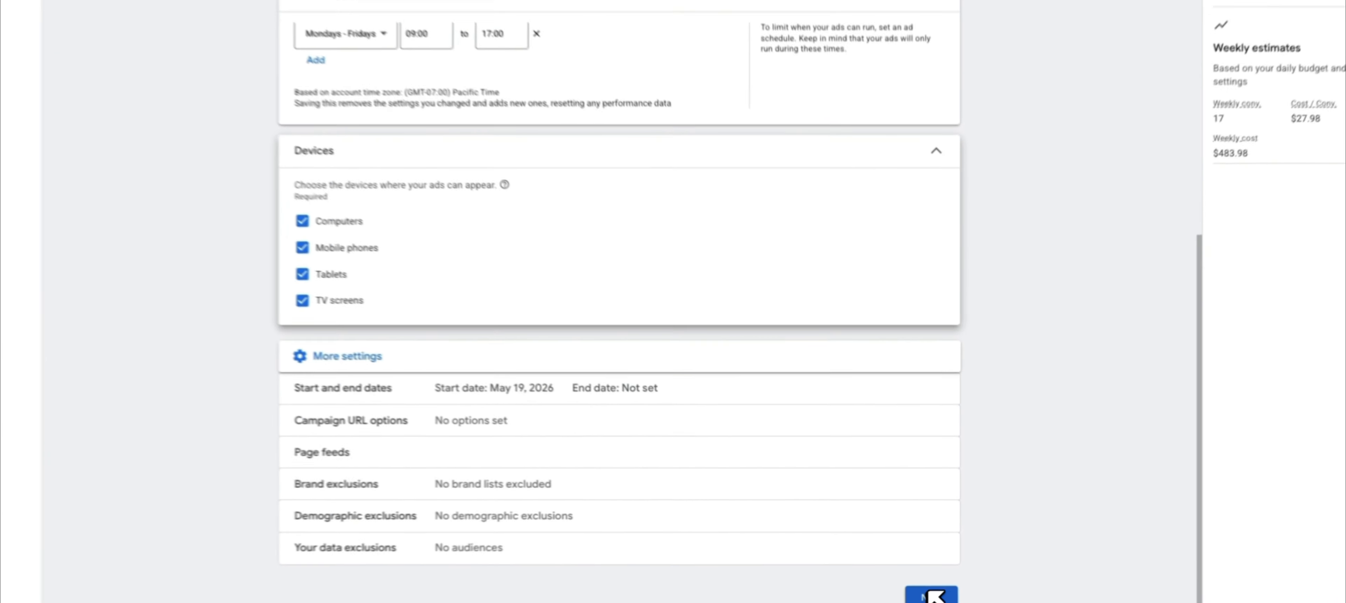
click(926, 586)
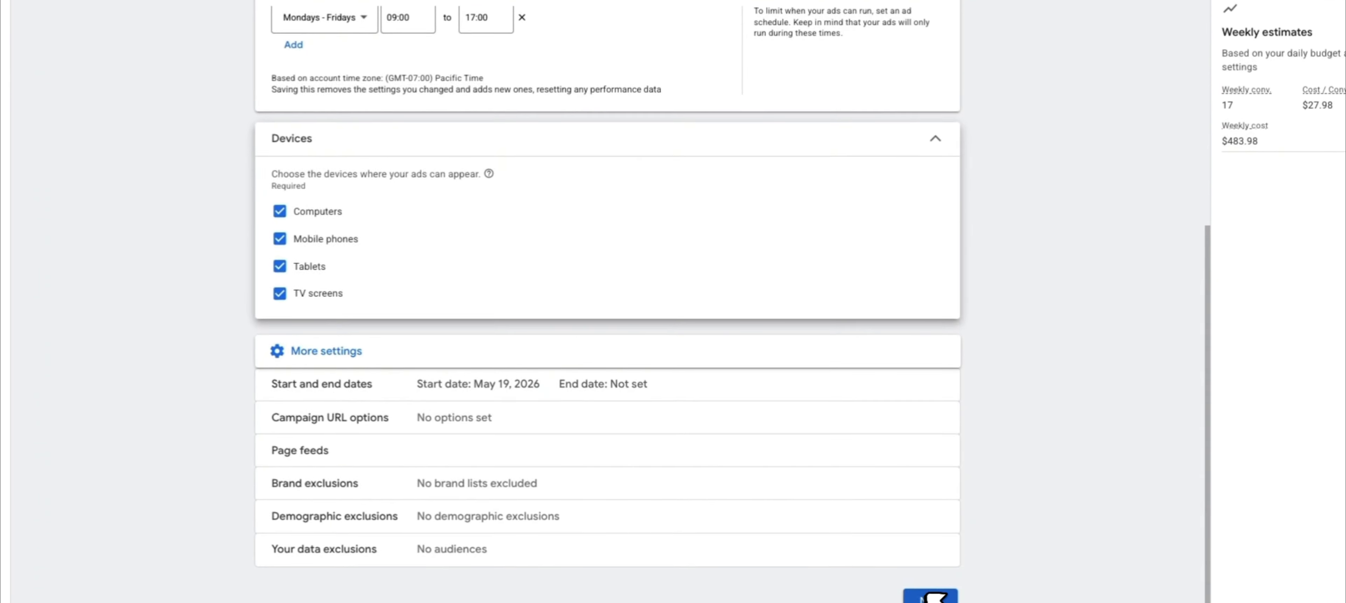
click(921, 572)
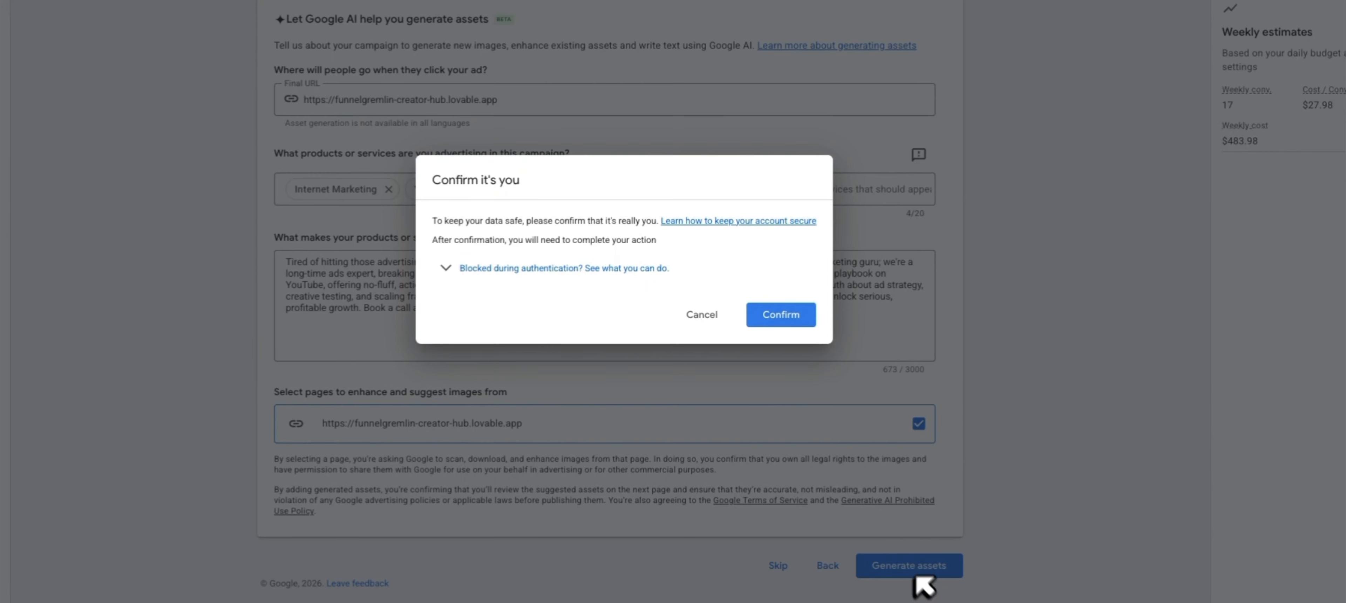
Dismiss the identity confirmation requests during asset generation and on the asset group page.
click(717, 310)
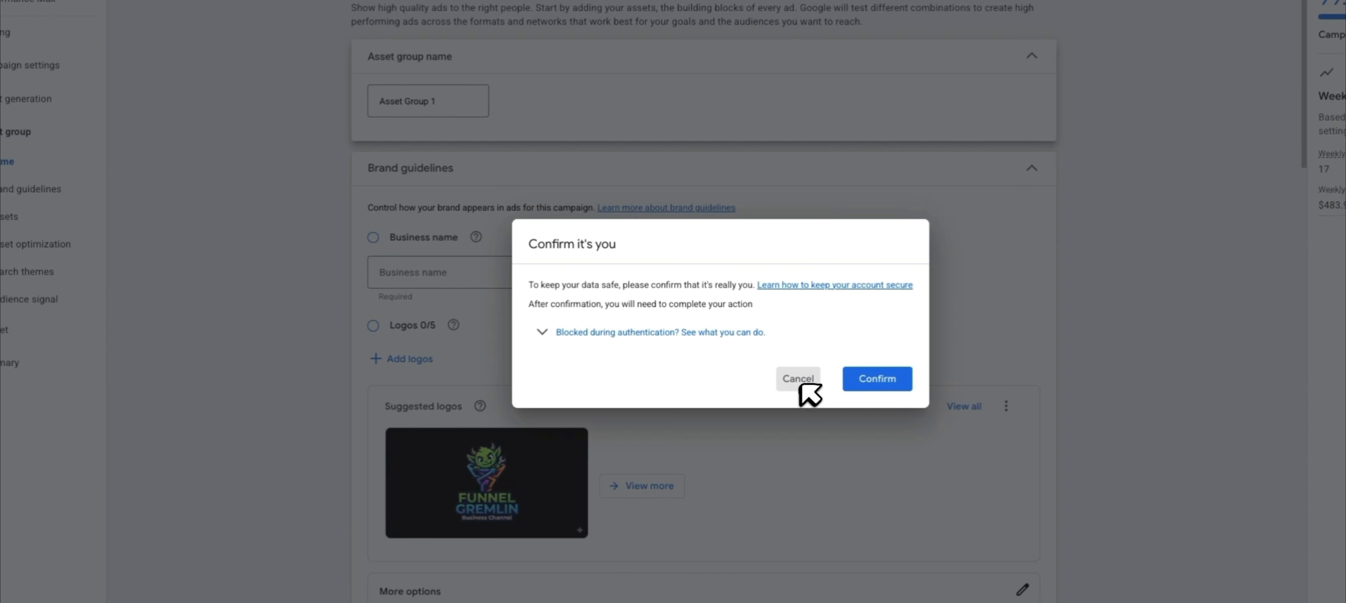
click(800, 381)
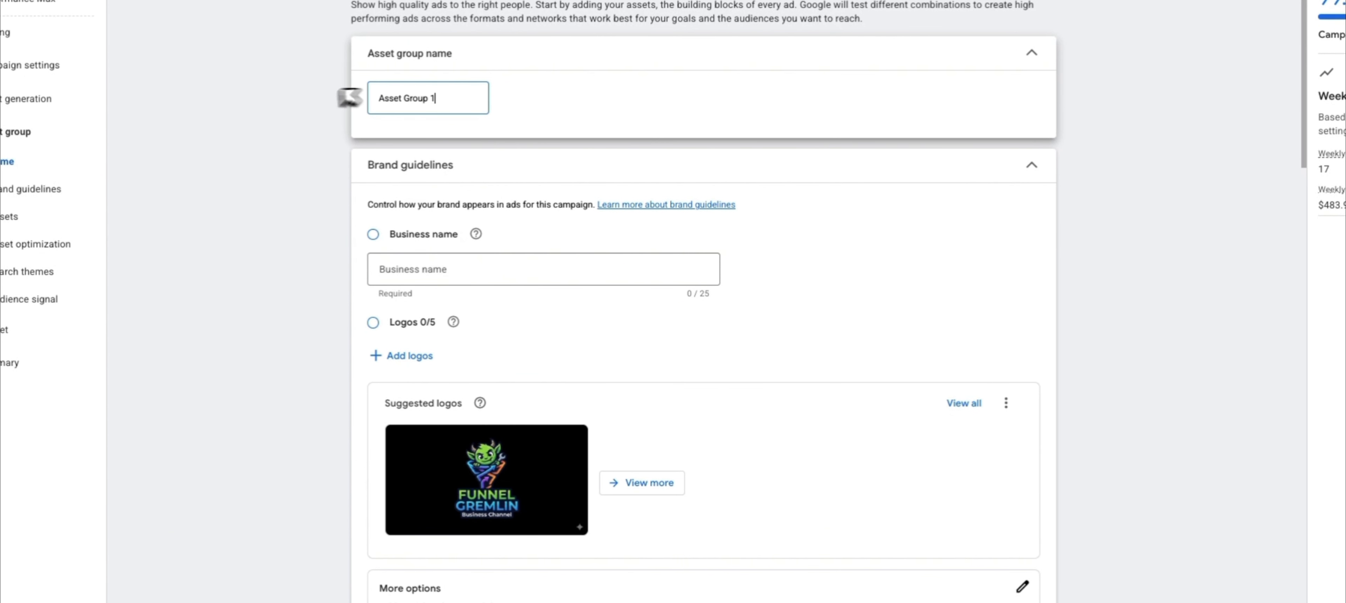
Name the asset group Call Conversions and set the business name to Funnel Gremlin Legal.
key(ctrl+a)
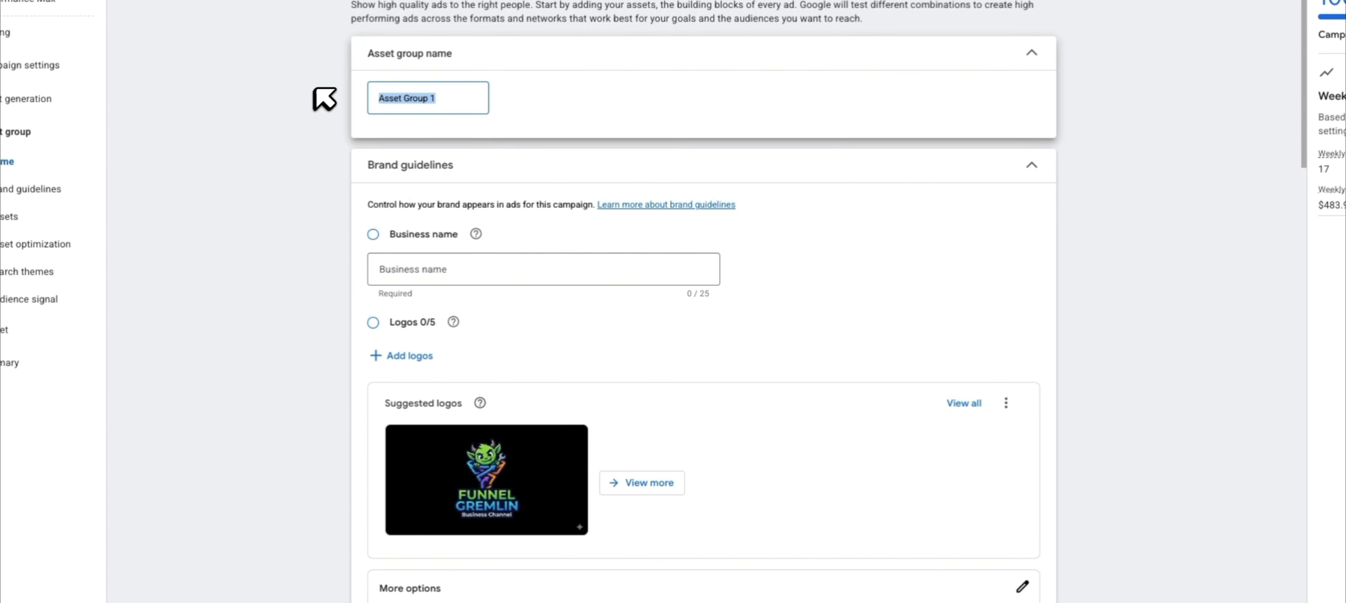
text(Call Conversions)
click(457, 271)
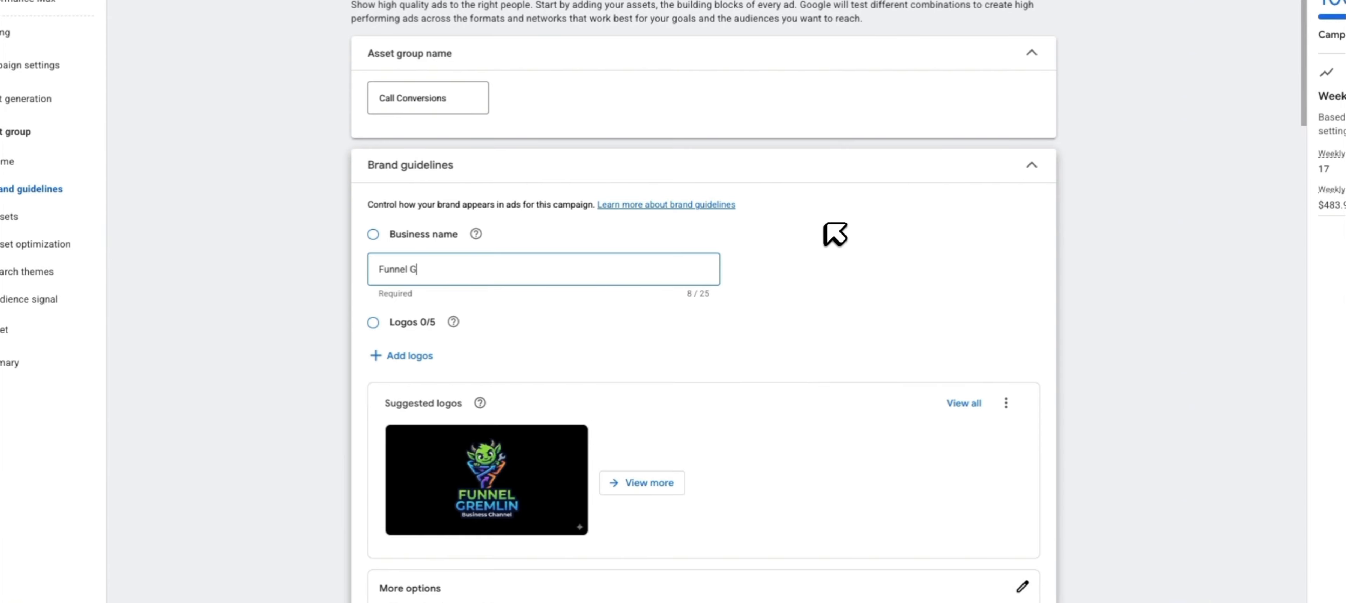
text(remlin)
text( Legal)
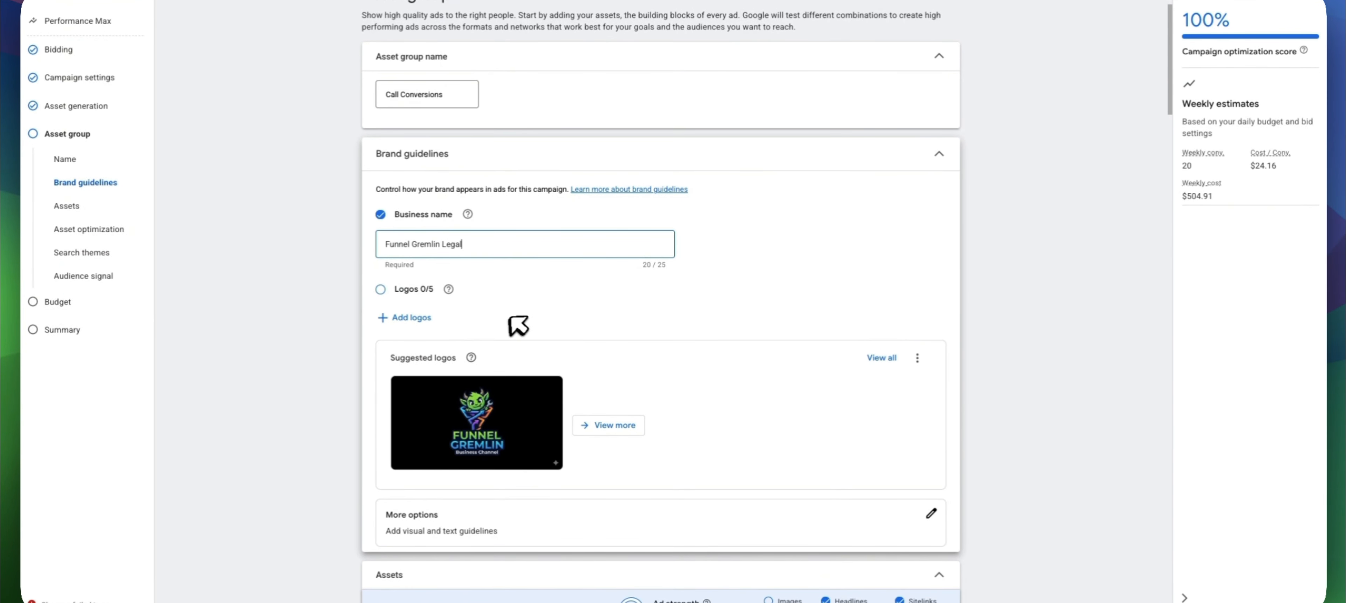
Add the suggested Funnel Gremlin logo to the brand guidelines, closing the asset library without choosing anything there.
scroll(507, 314, down, 1)
scroll(491, 304, down, 3)
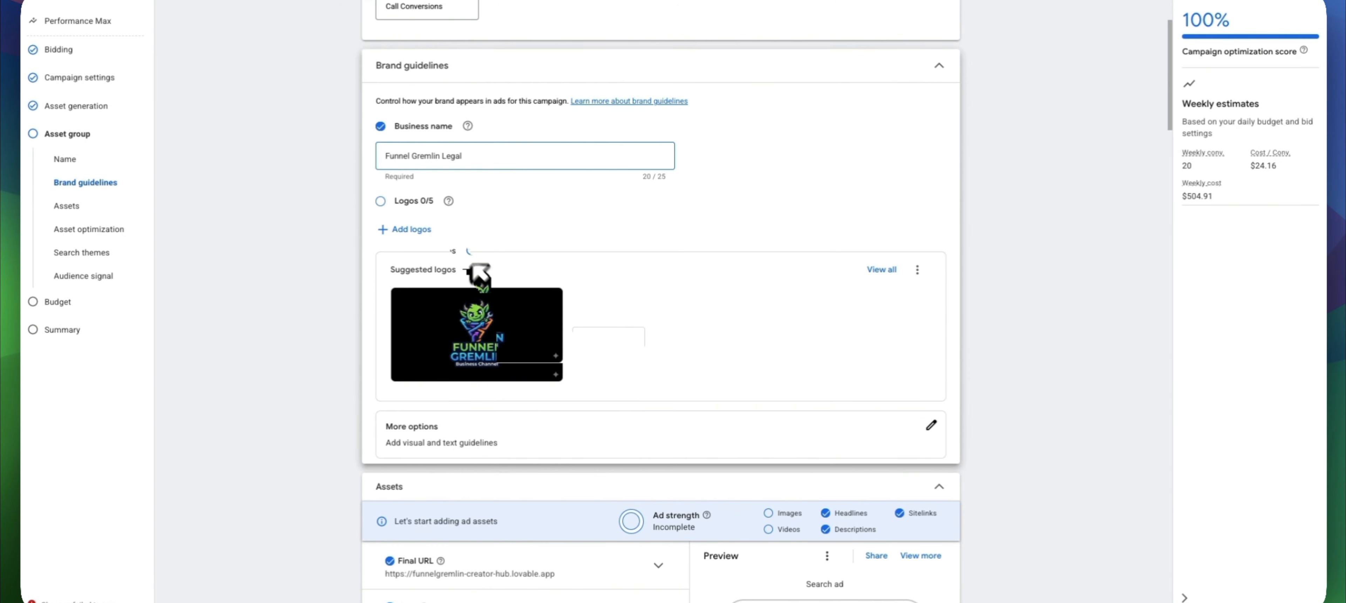
scroll(478, 273, down, 3)
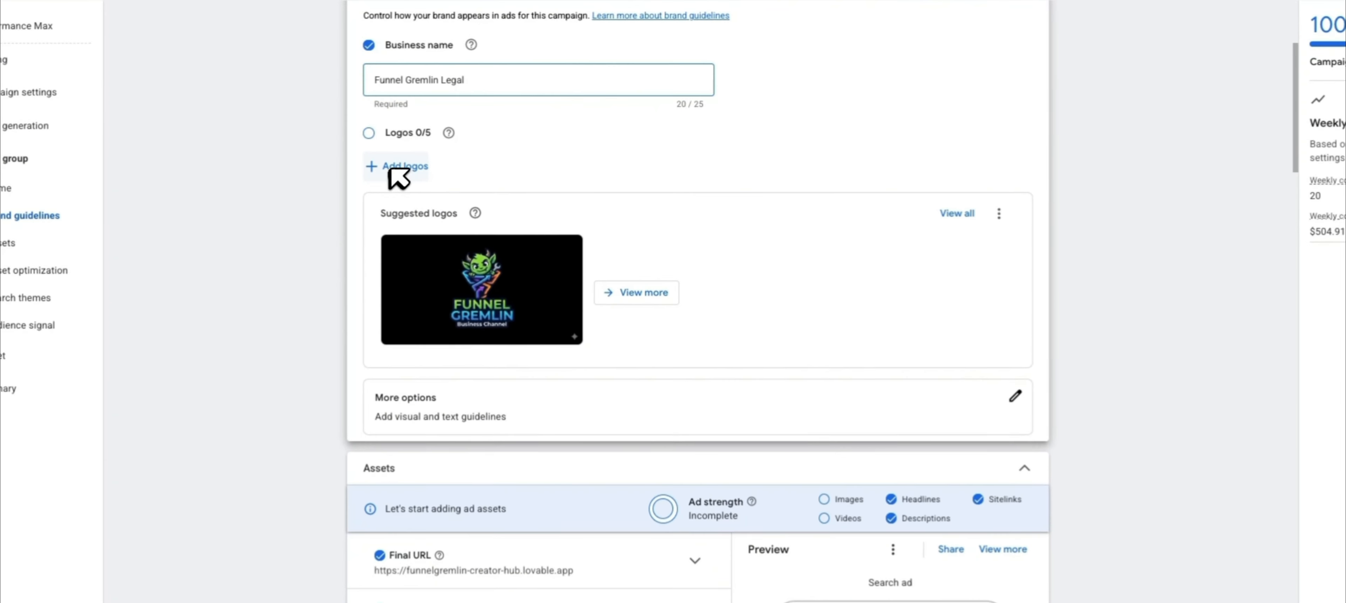
click(405, 140)
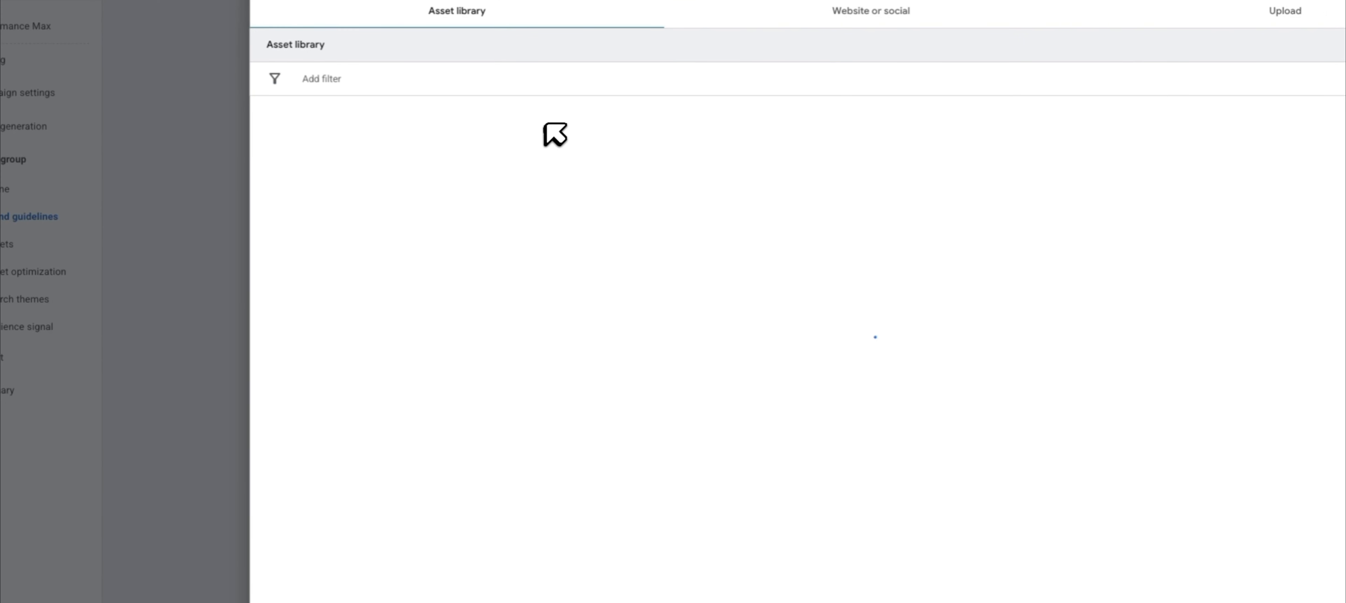
click(287, 2)
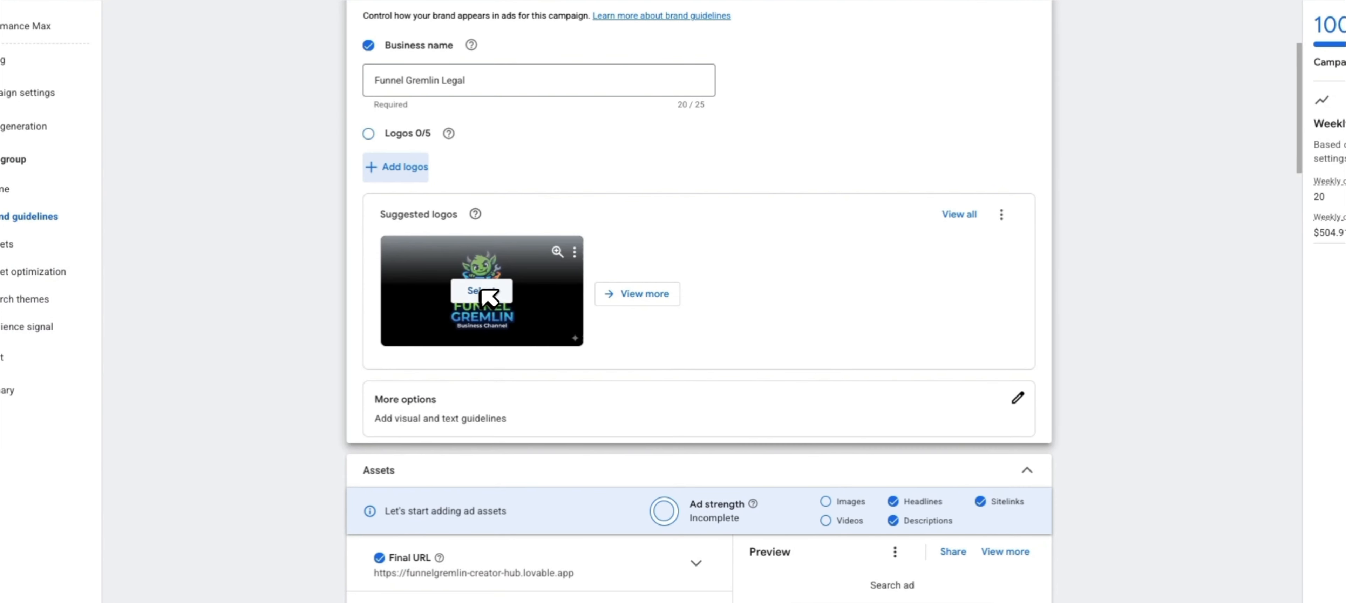
click(490, 297)
scroll(640, 334, down, 1)
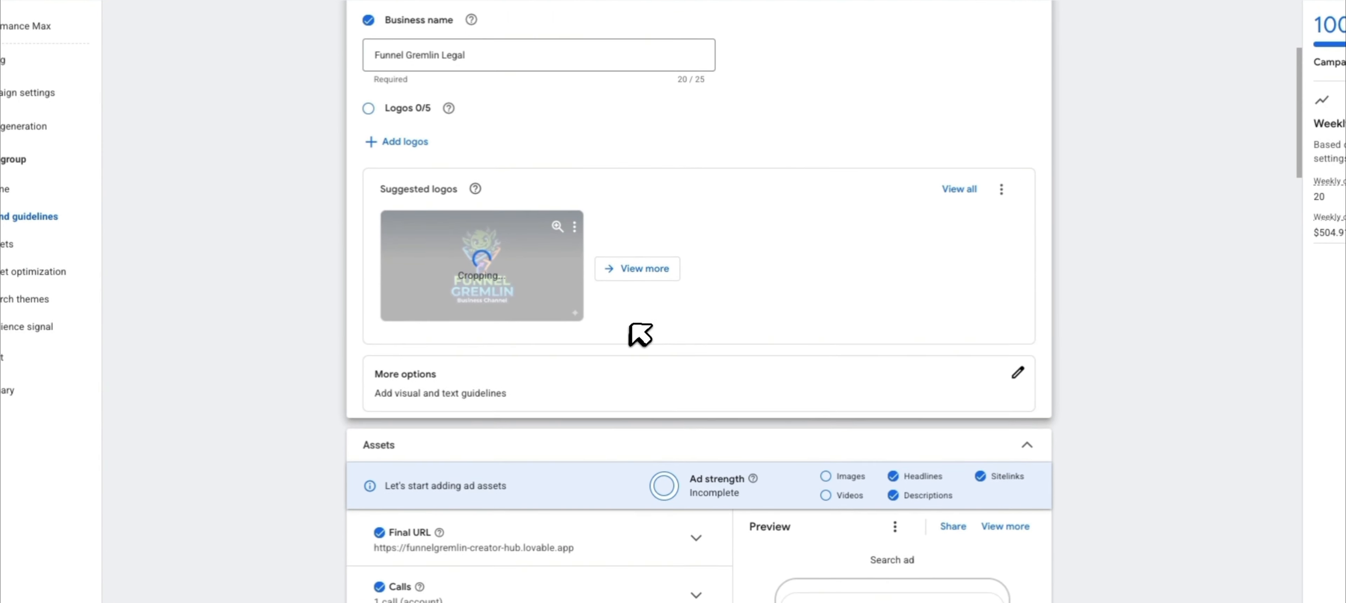
Examine the final URL, ad preview, headlines, long headlines, descriptions, images, videos and sitelinks of the asset group.
scroll(640, 334, down, 8)
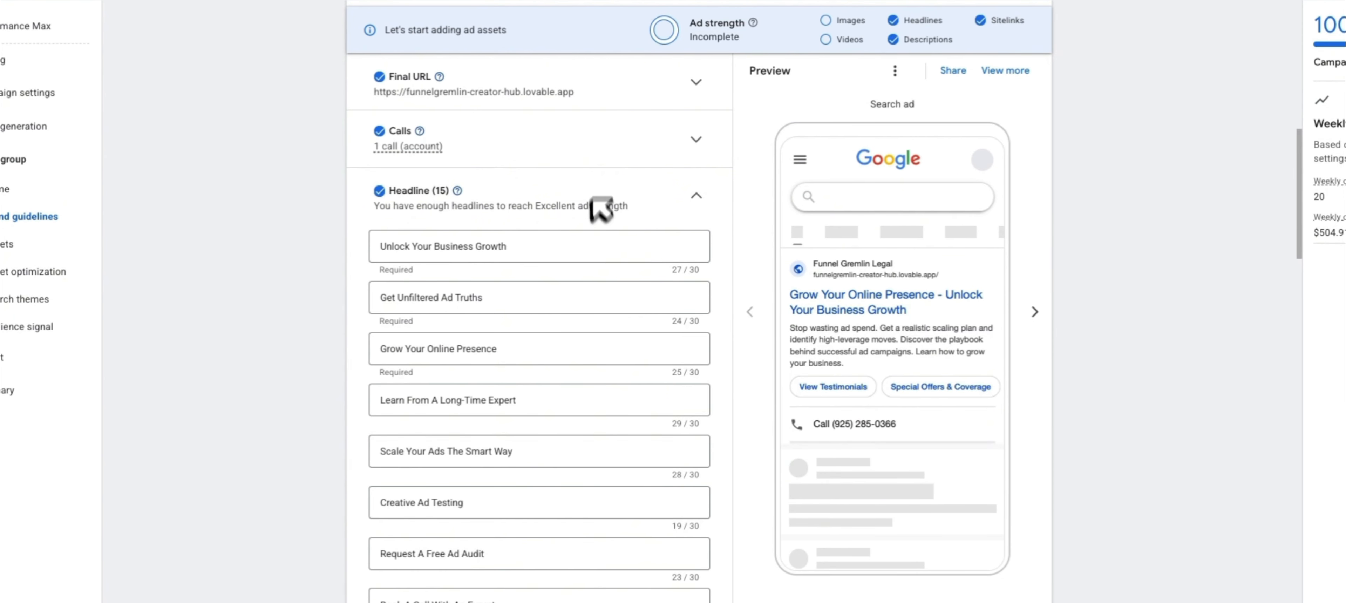
click(700, 82)
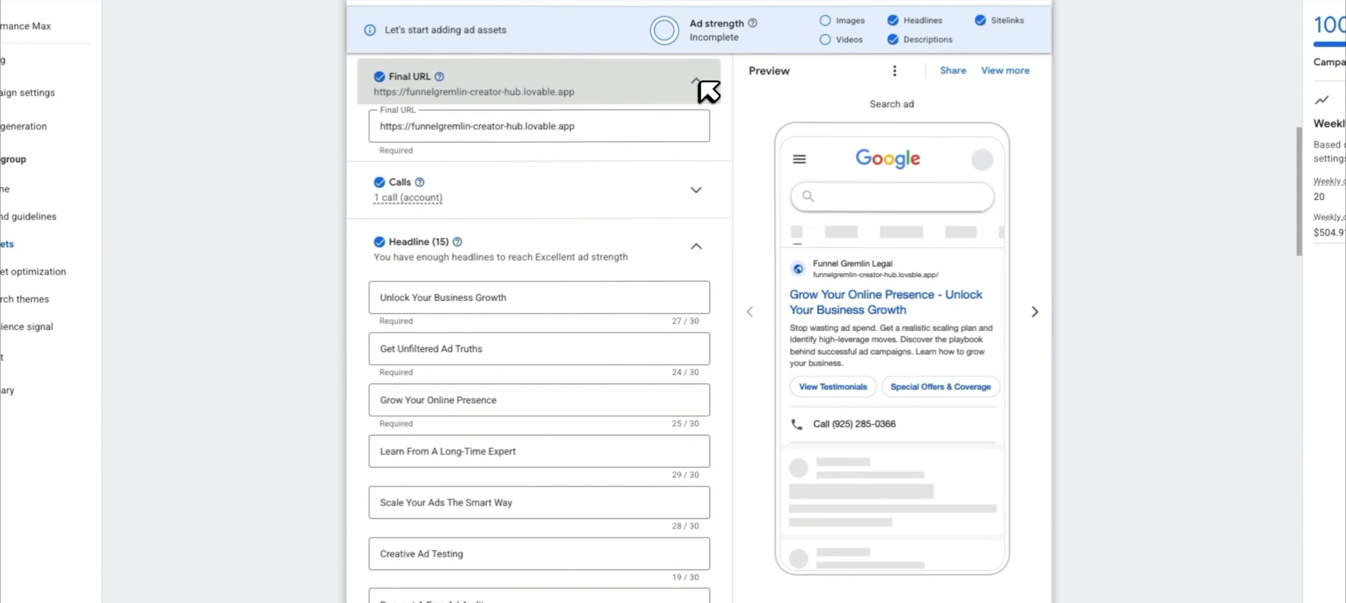
click(701, 83)
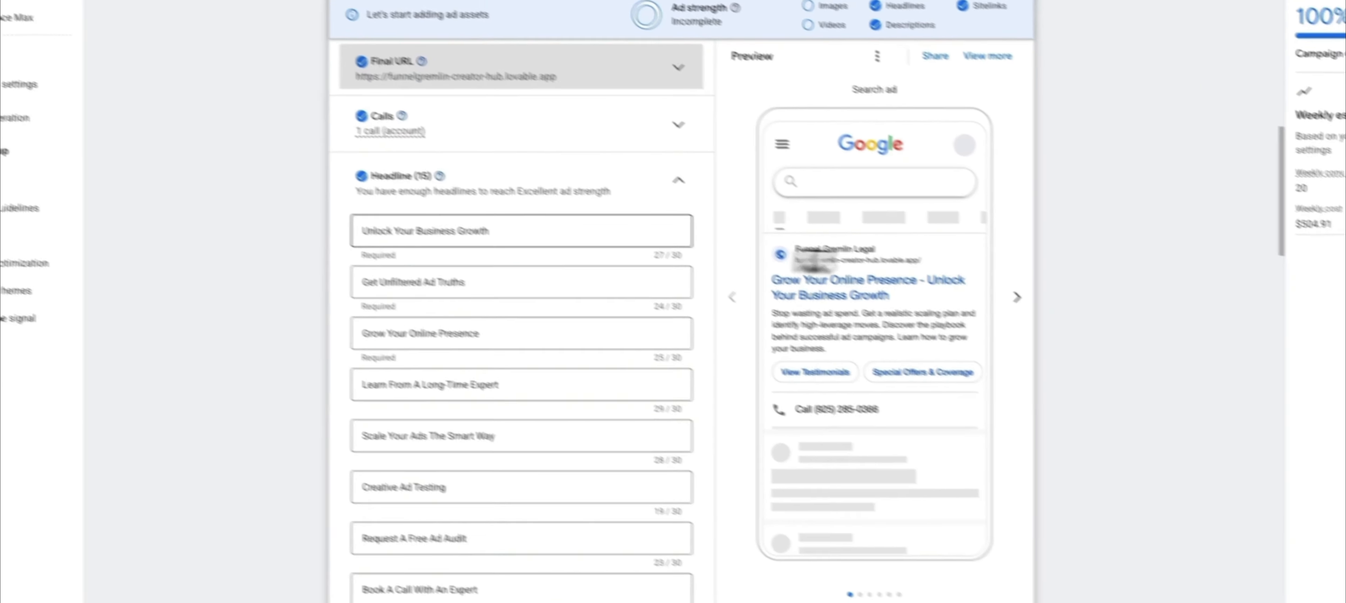
click(1017, 297)
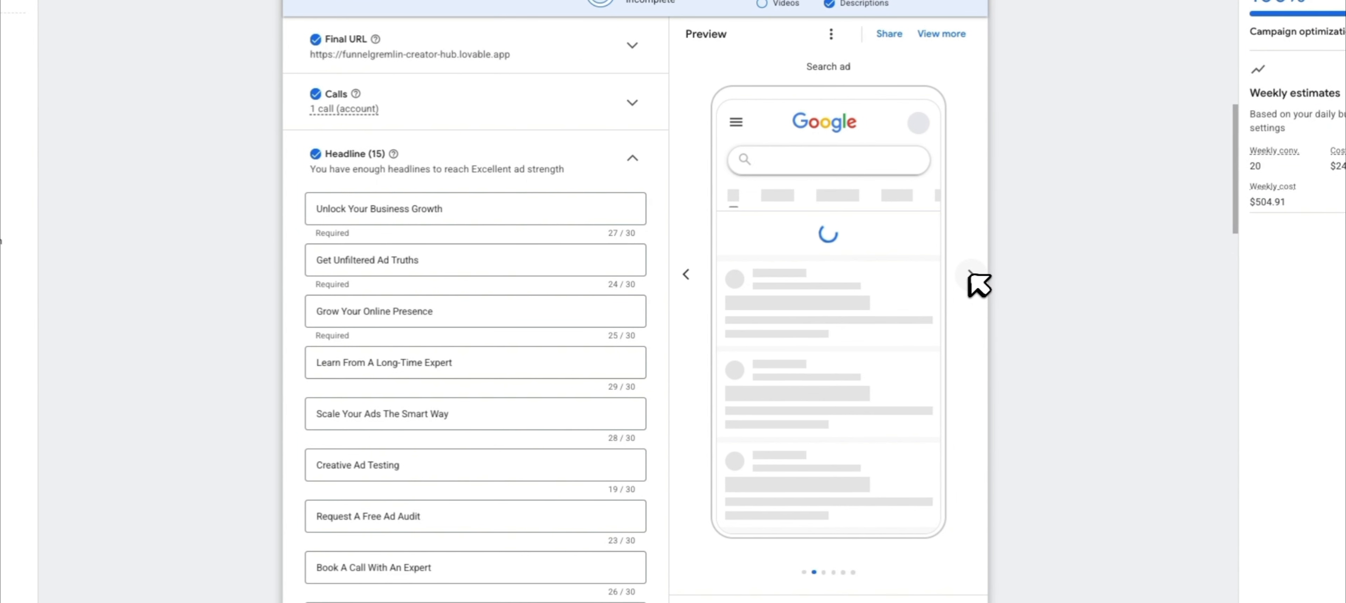
scroll(454, 216, down, 10)
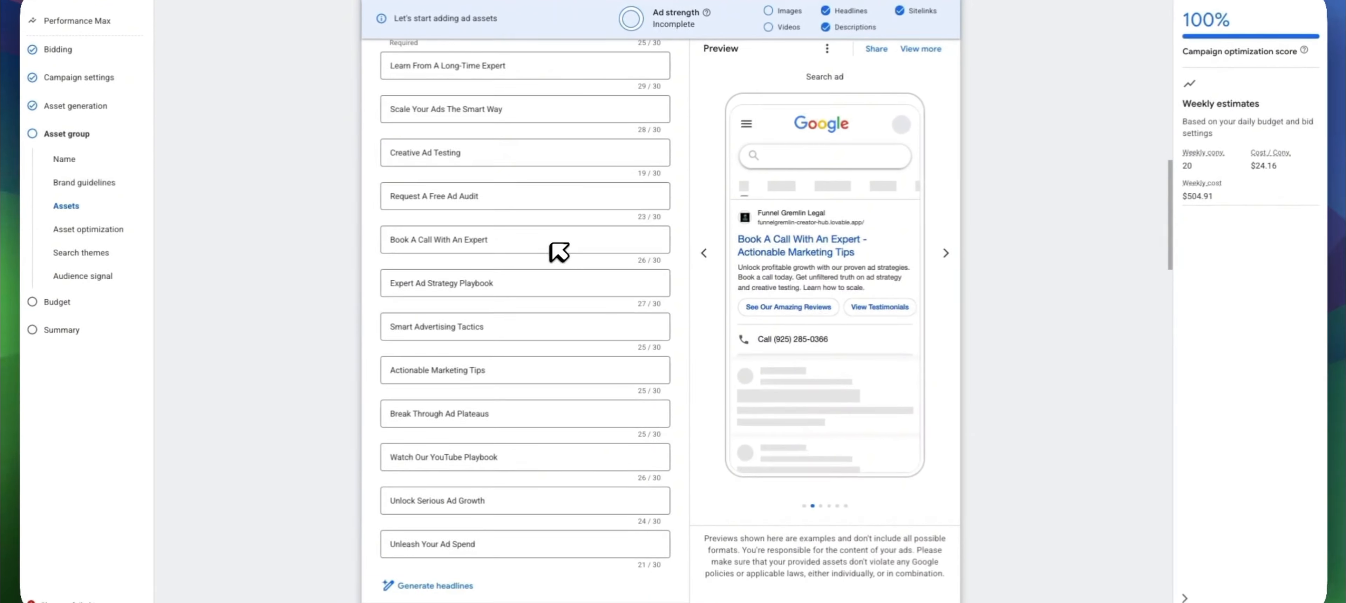
scroll(559, 253, down, 10)
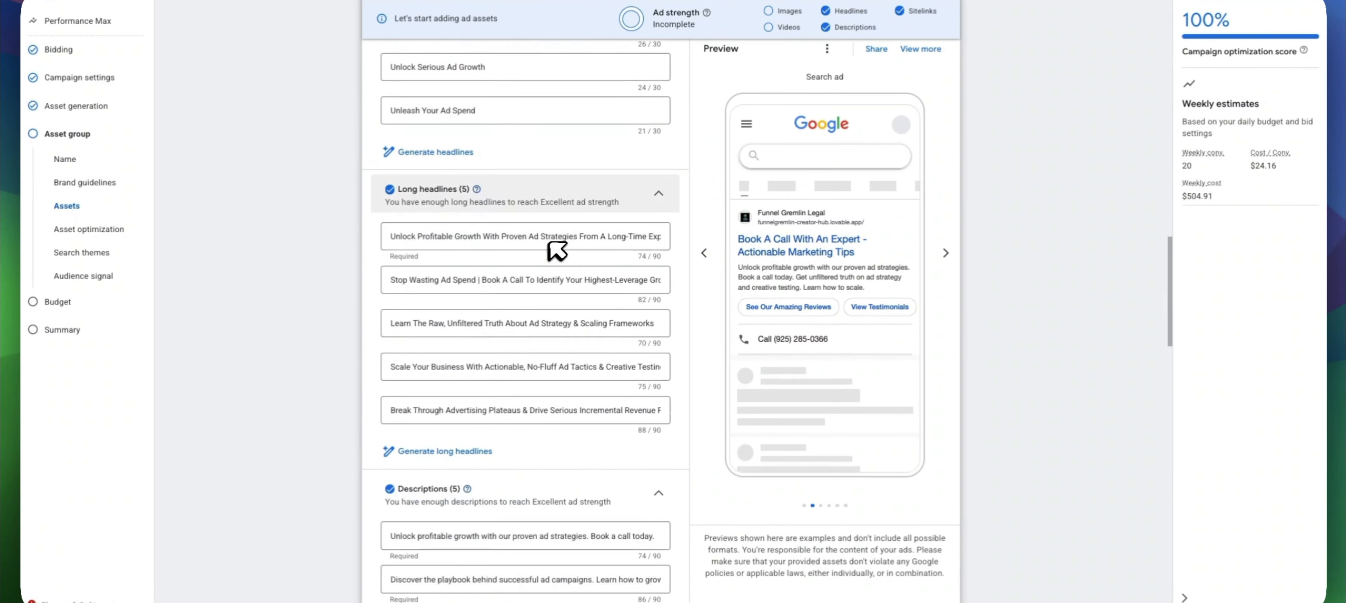
scroll(558, 252, down, 8)
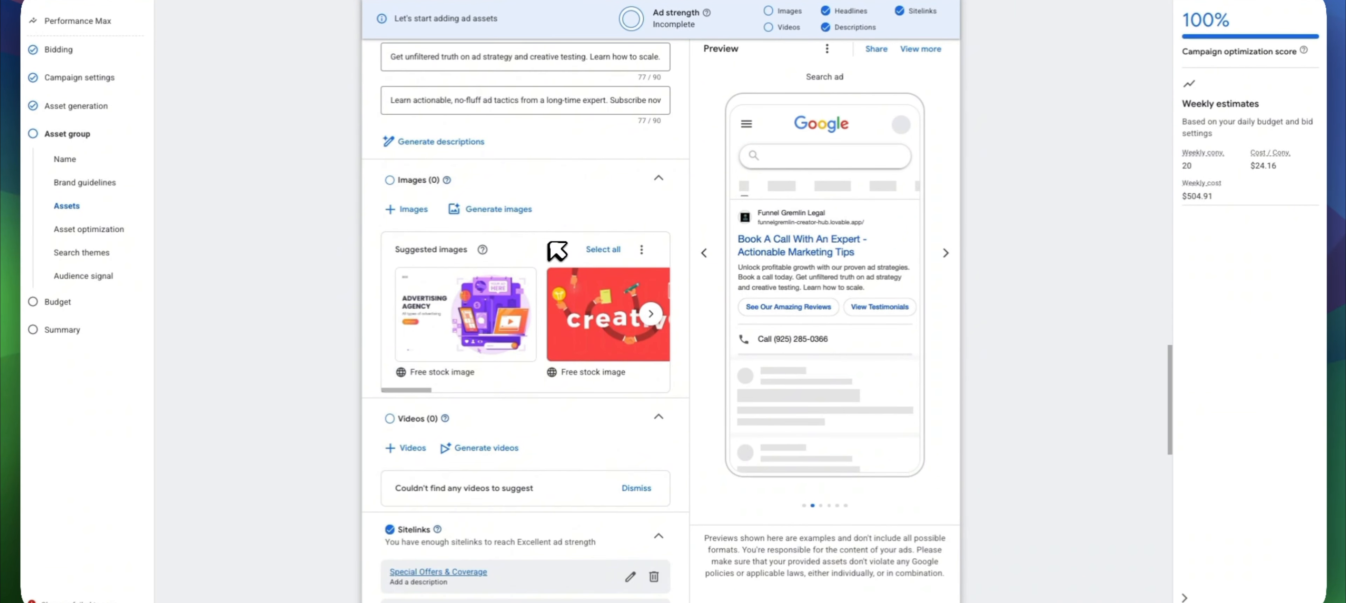
scroll(557, 250, down, 3)
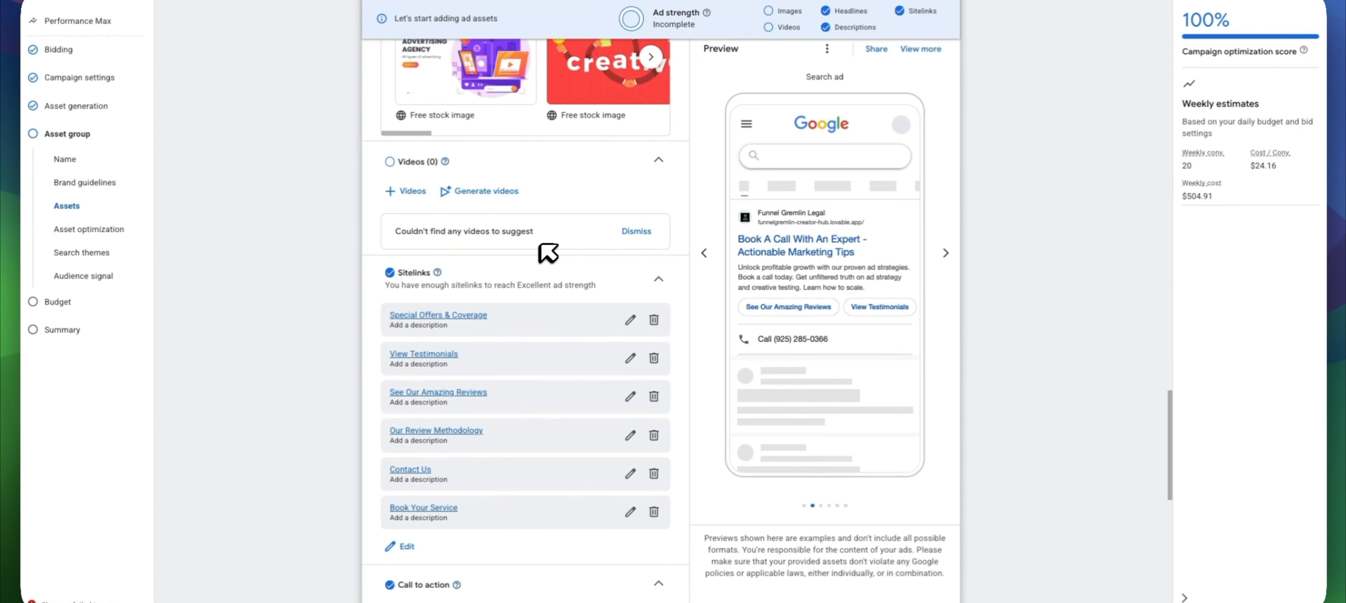
scroll(549, 252, down, 2)
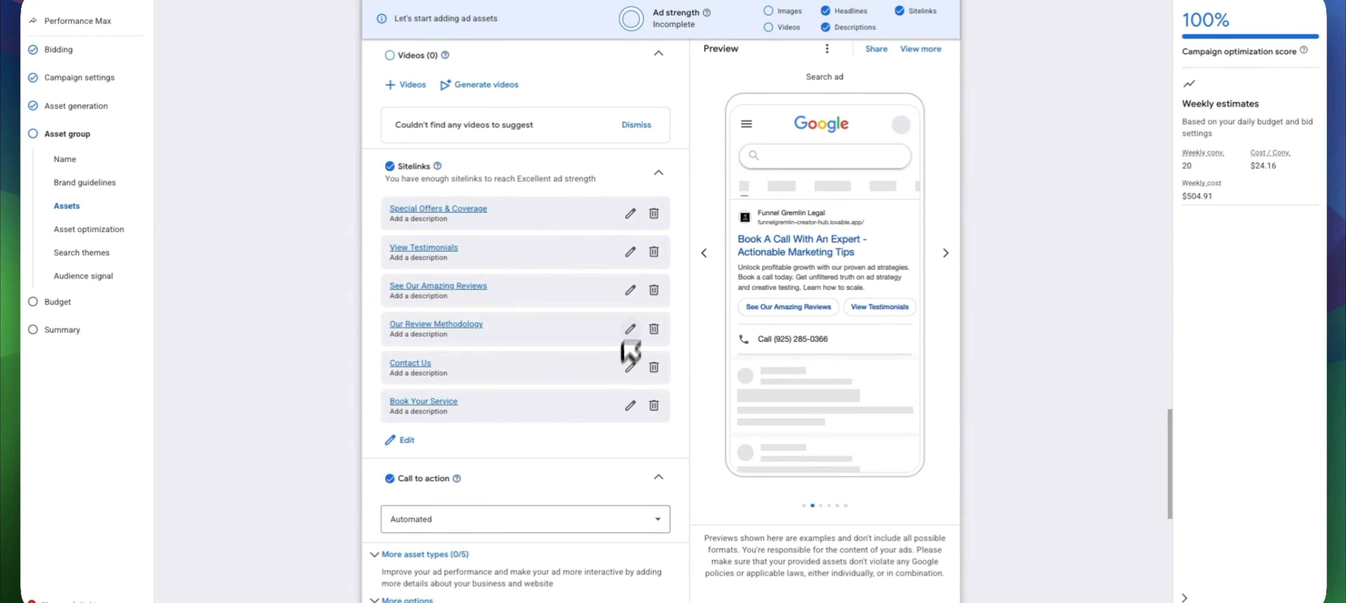
scroll(638, 399, down, 3)
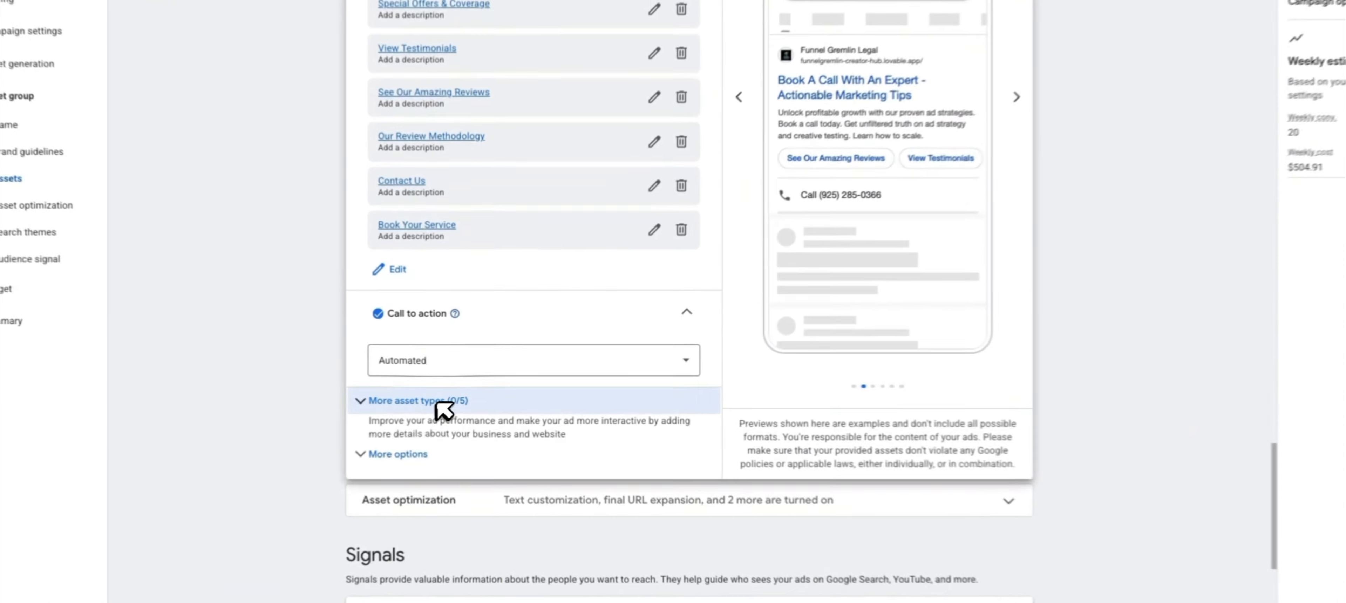
Expand the additional asset types and further options, and review the callouts, lead forms, display path and URL settings.
click(443, 410)
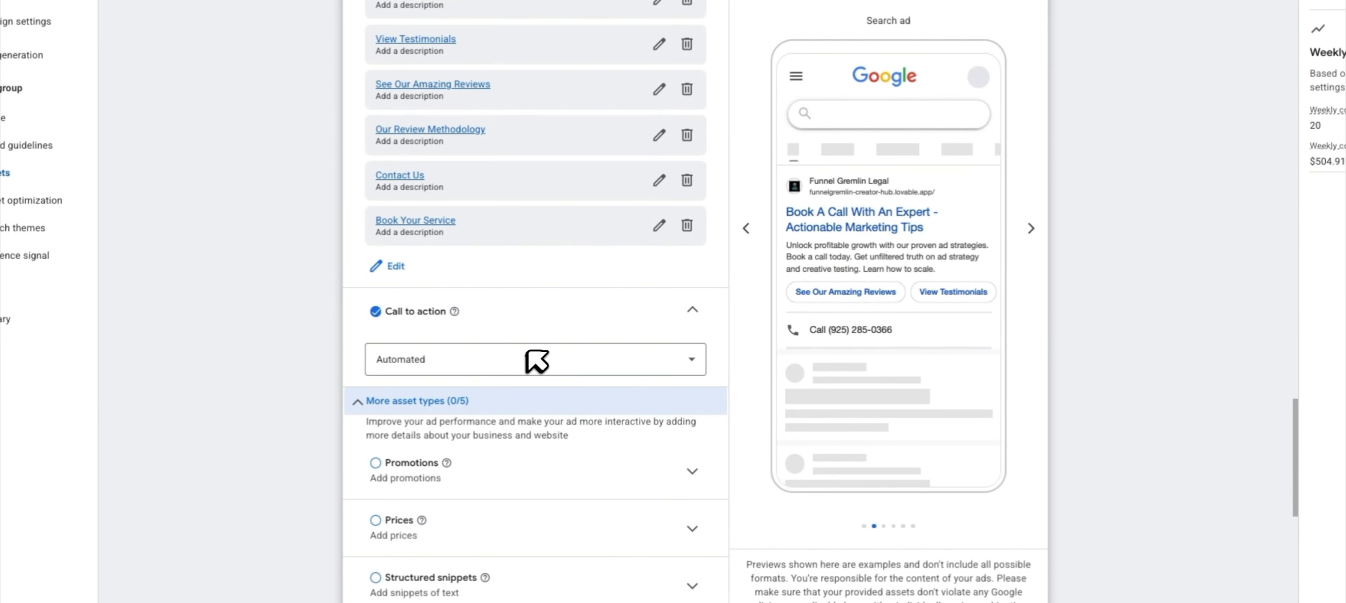
scroll(698, 436, down, 1)
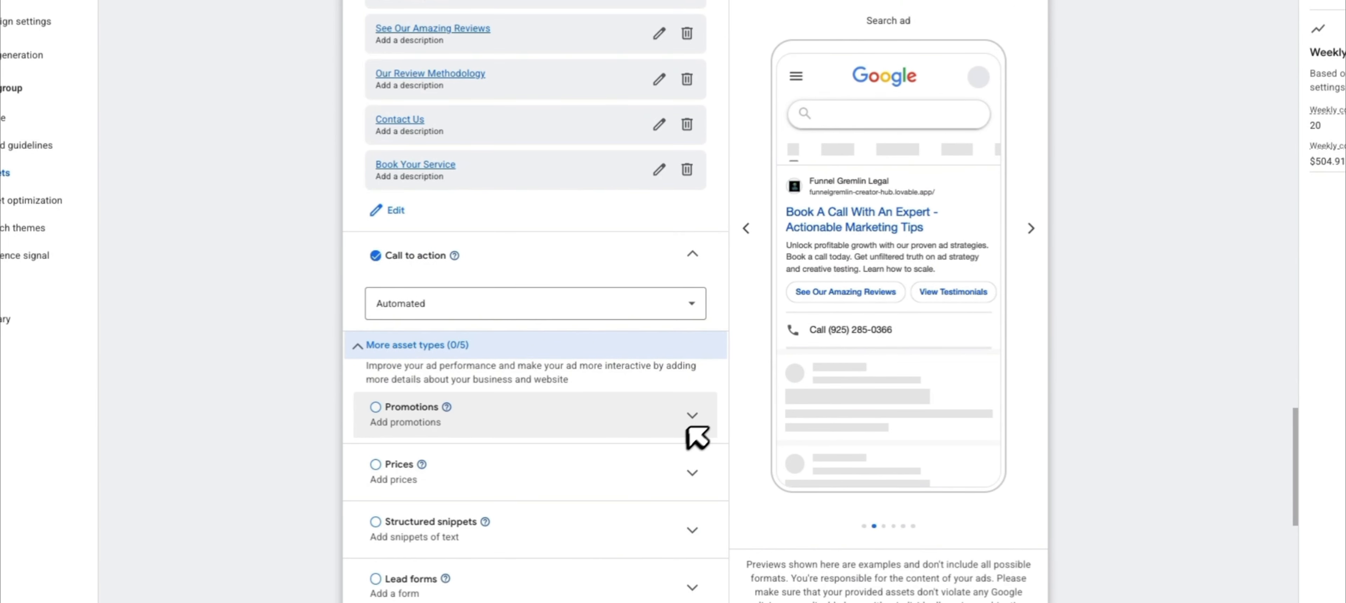
scroll(689, 428, down, 6)
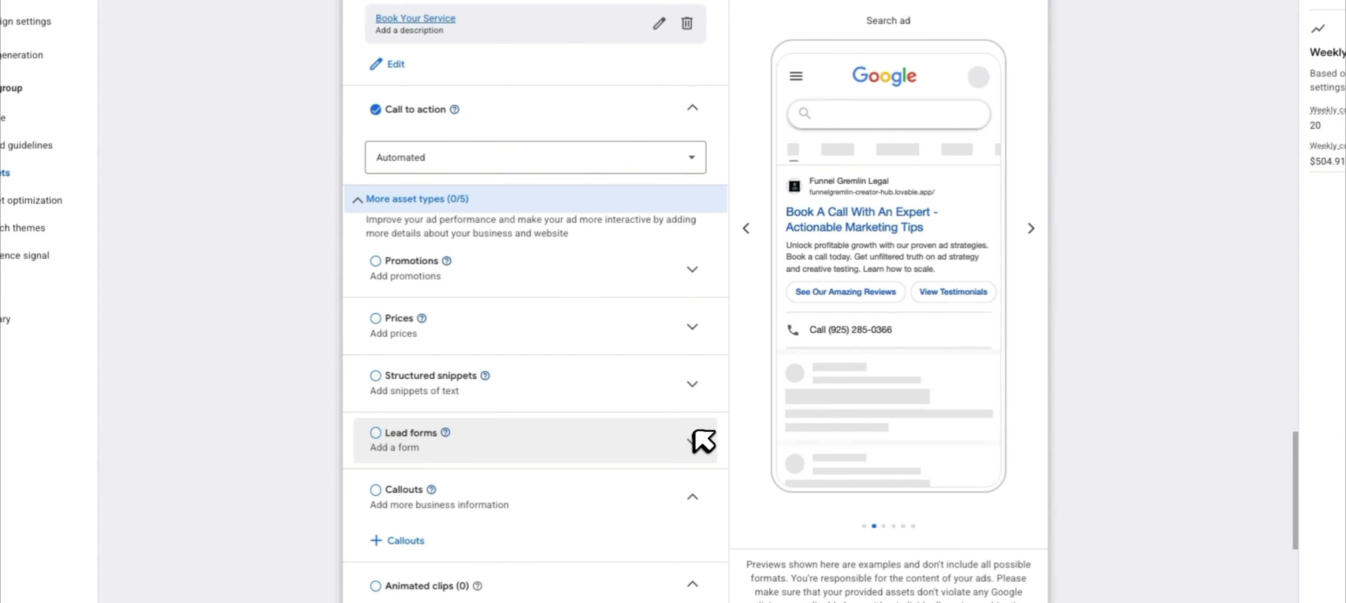
click(653, 440)
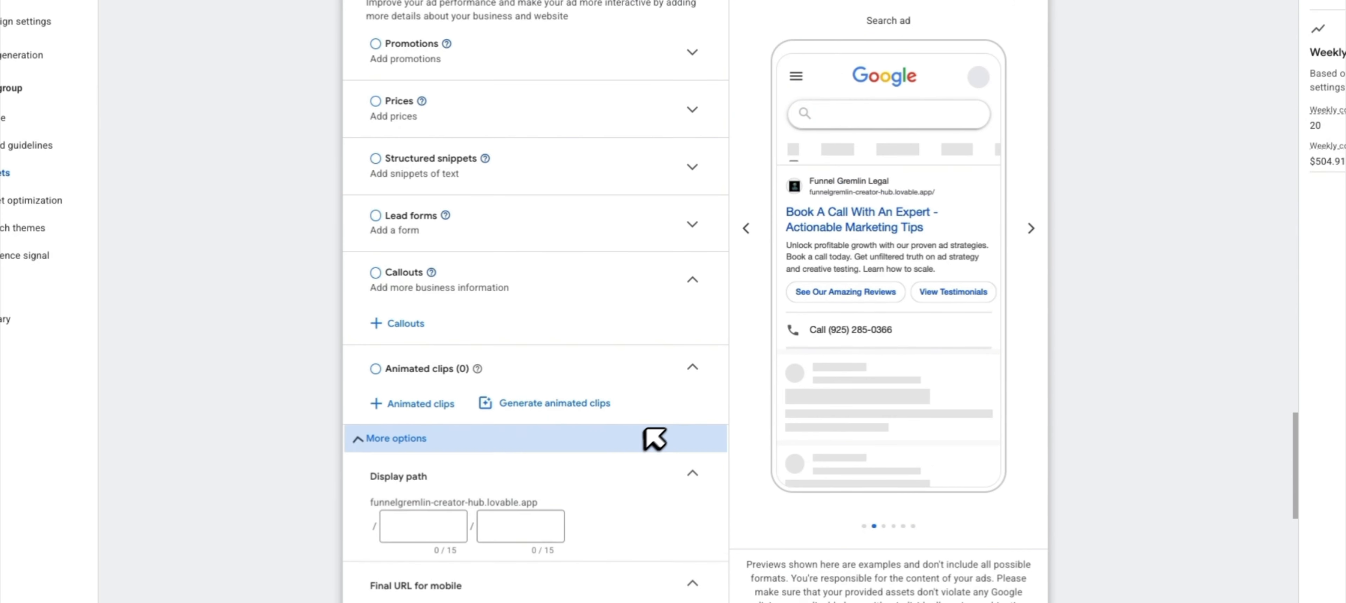
scroll(679, 423, down, 6)
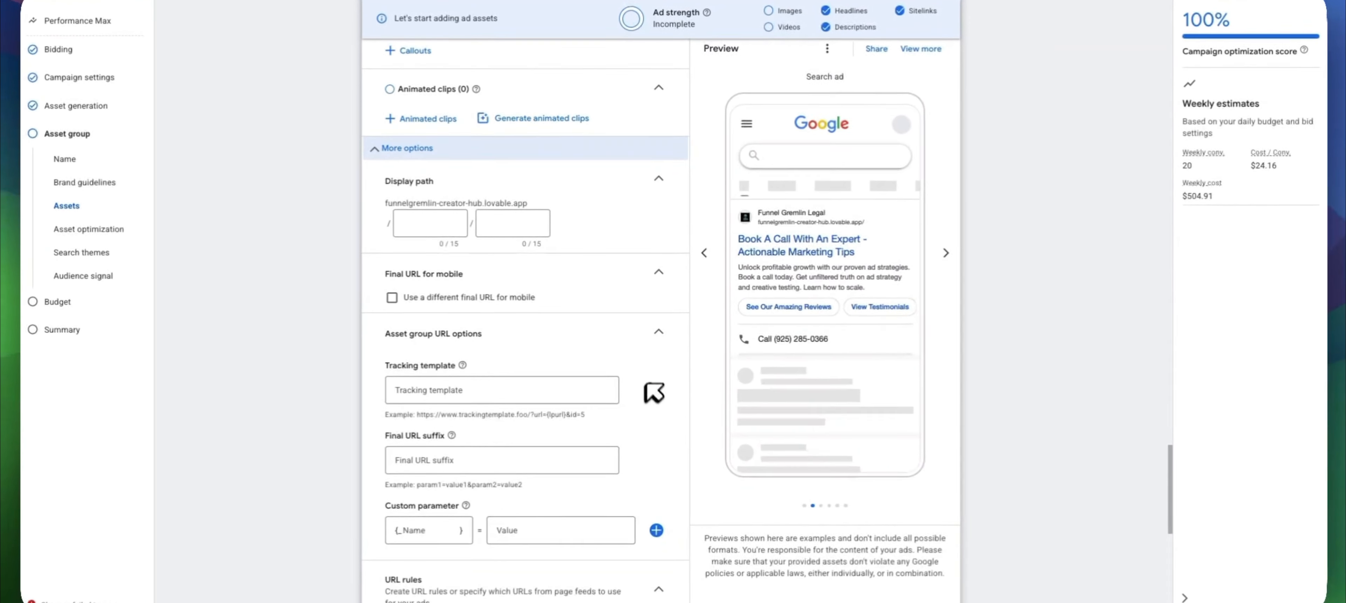
scroll(679, 392, down, 6)
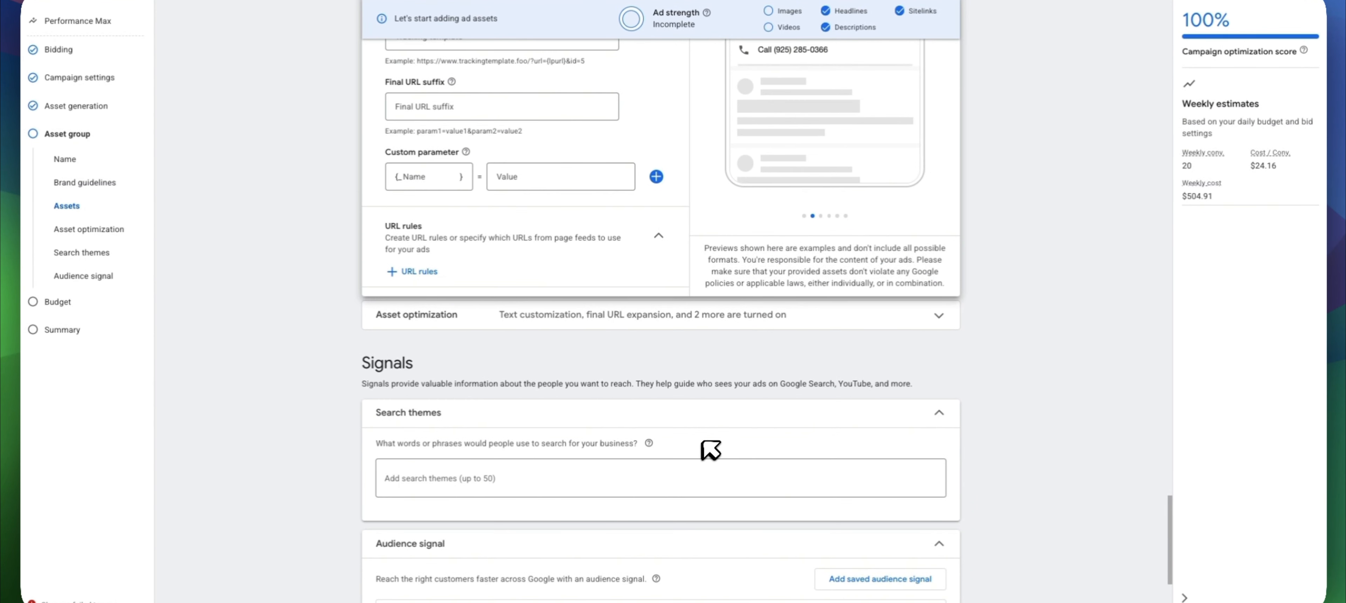
Add the search themes Legal Support Near me, Family Law, Family support legal and legal support for family.
click(598, 475)
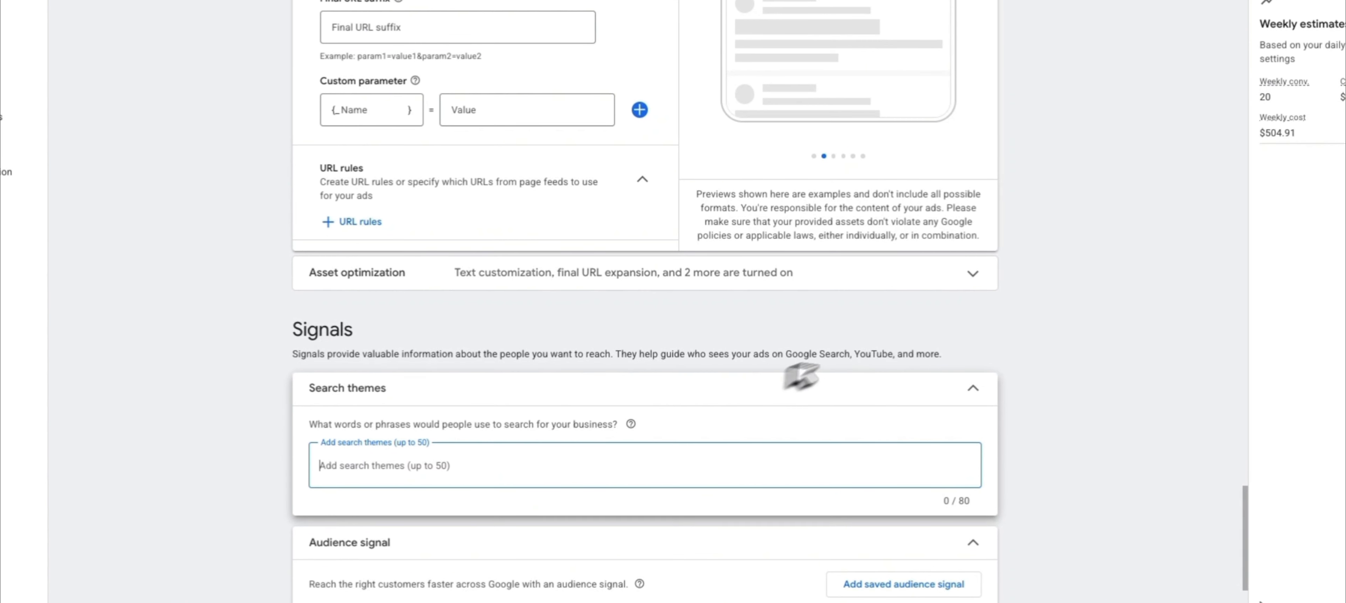
text(Legal)
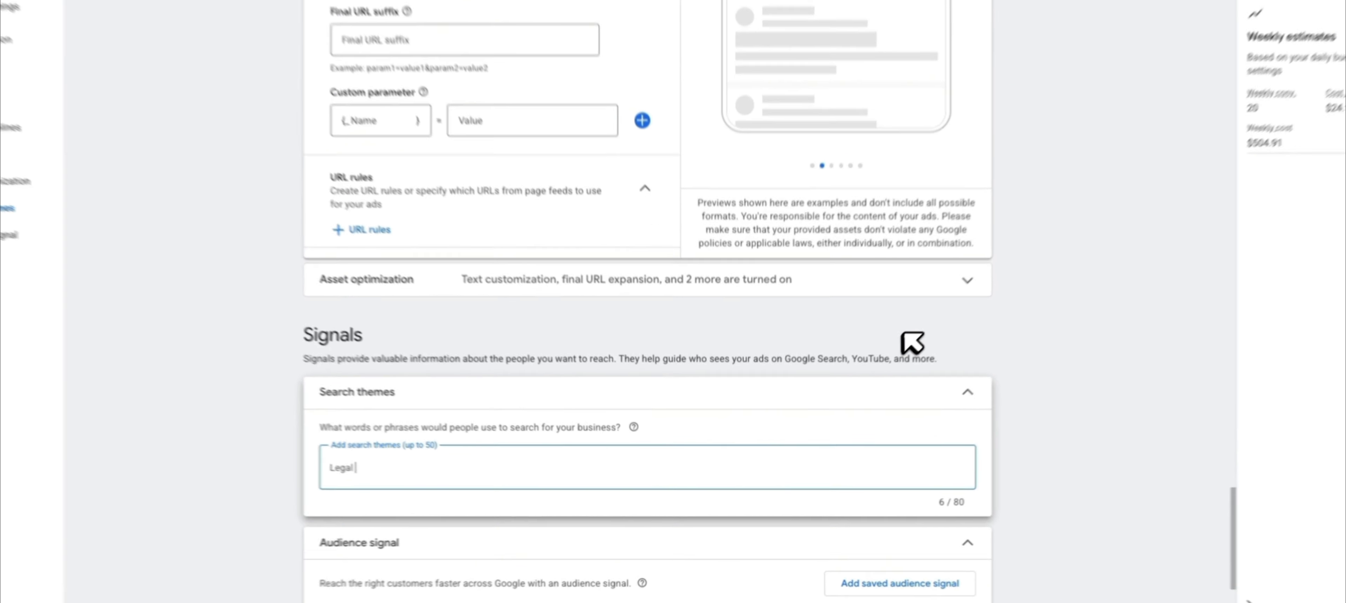
key(BackSpace)
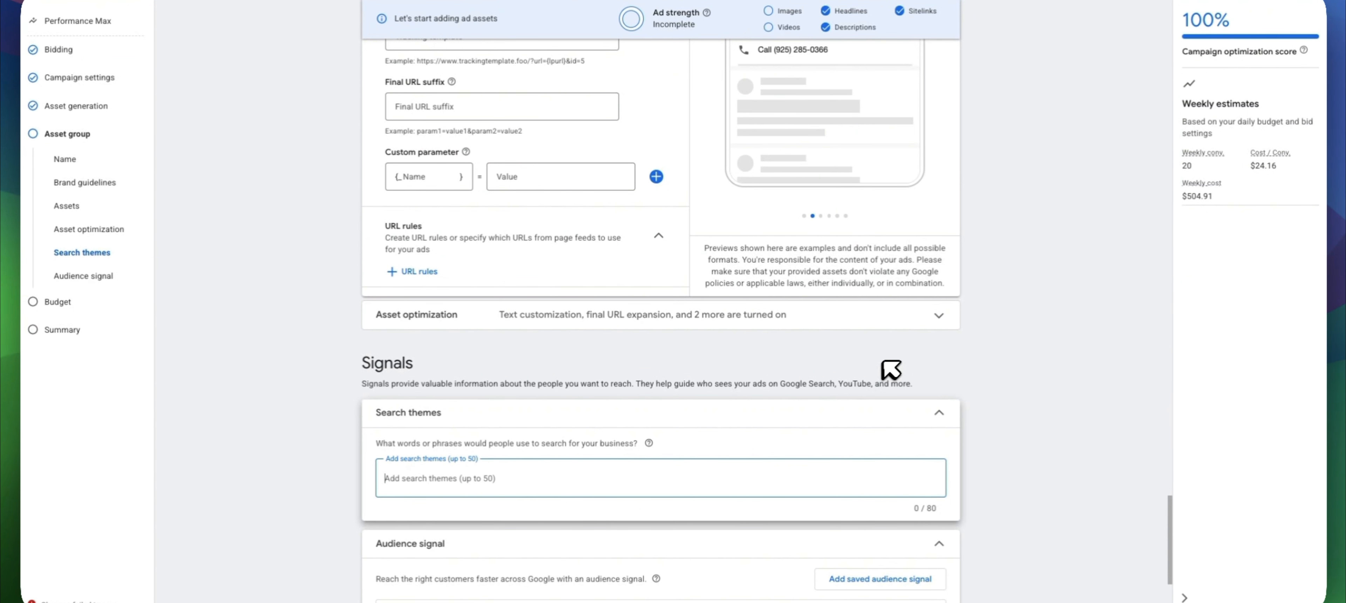
text(Legal Support Near me)
key(Return)
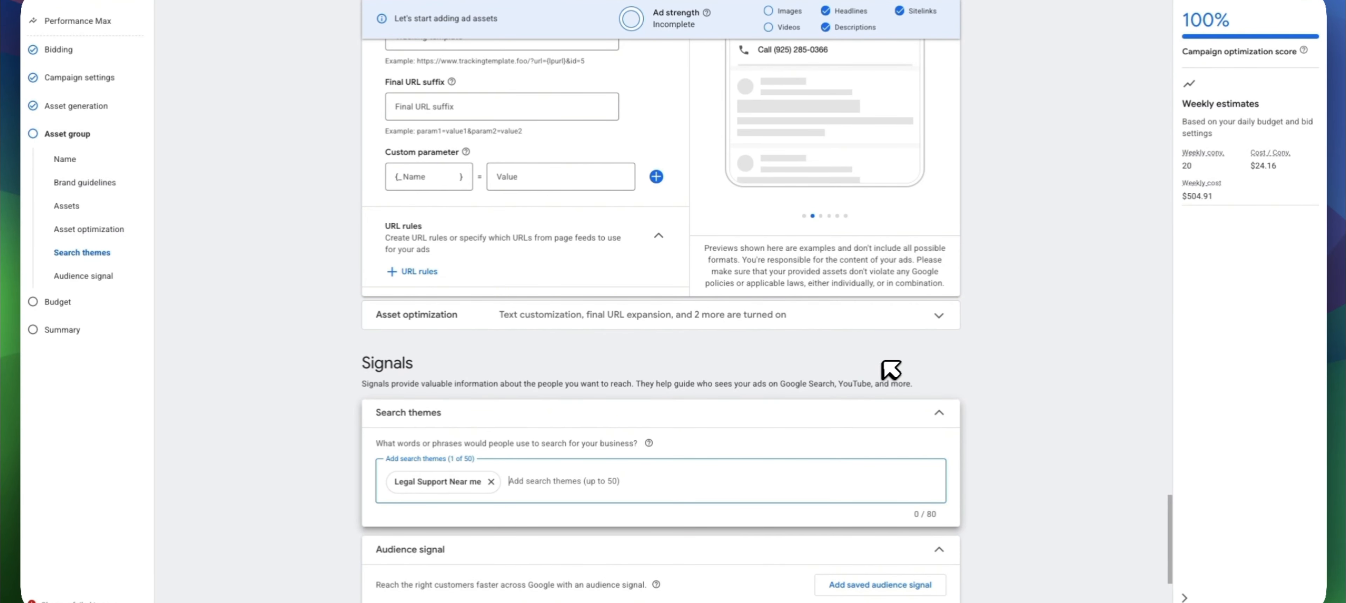
text(Family La)
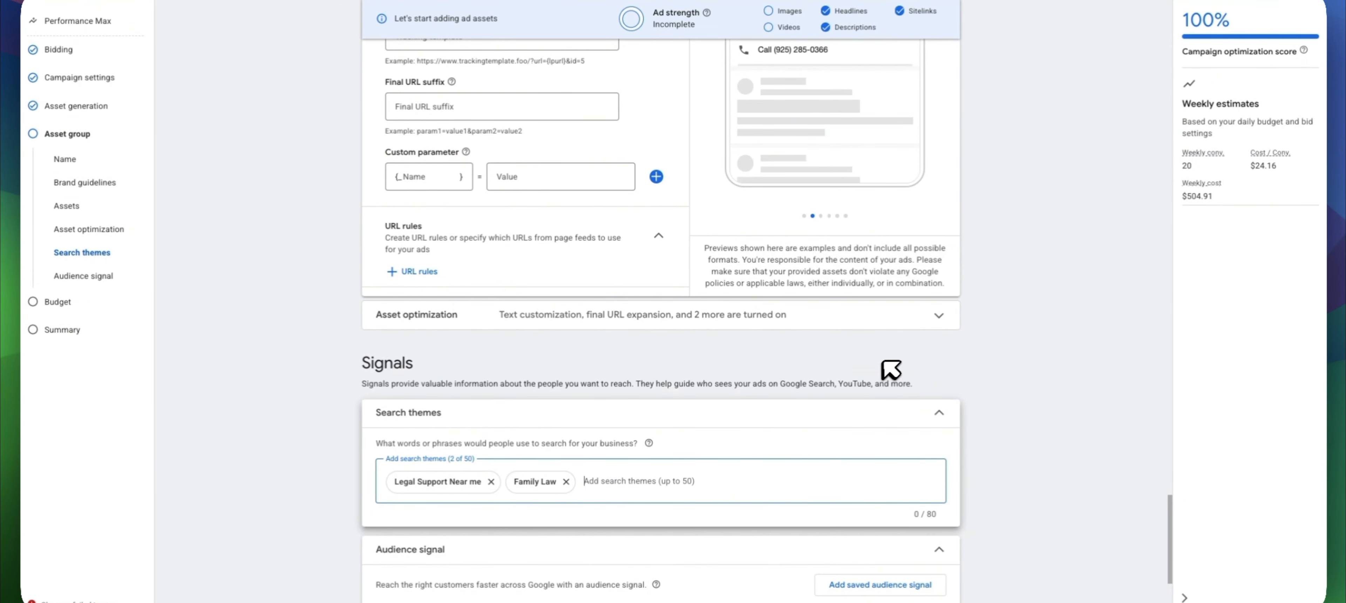
text(Family support legal)
key(Return)
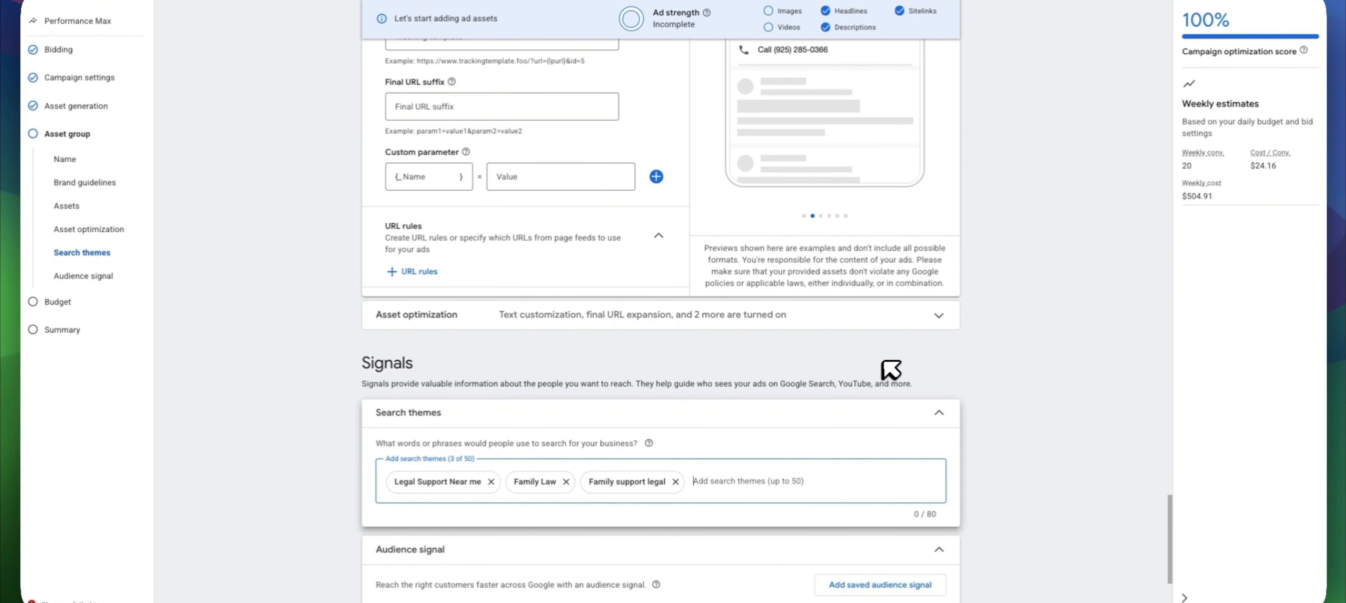
text(legal support for family)
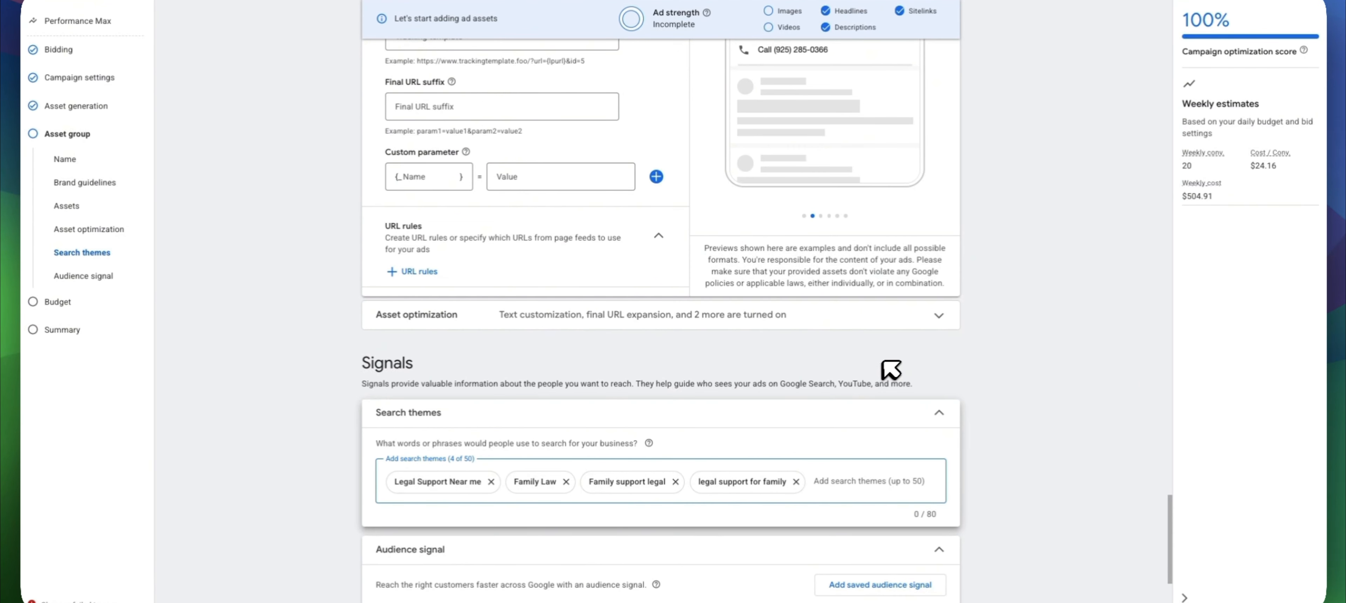
Browse the existing first-party data segments for the audience signal and return to the segment search.
scroll(883, 376, down, 5)
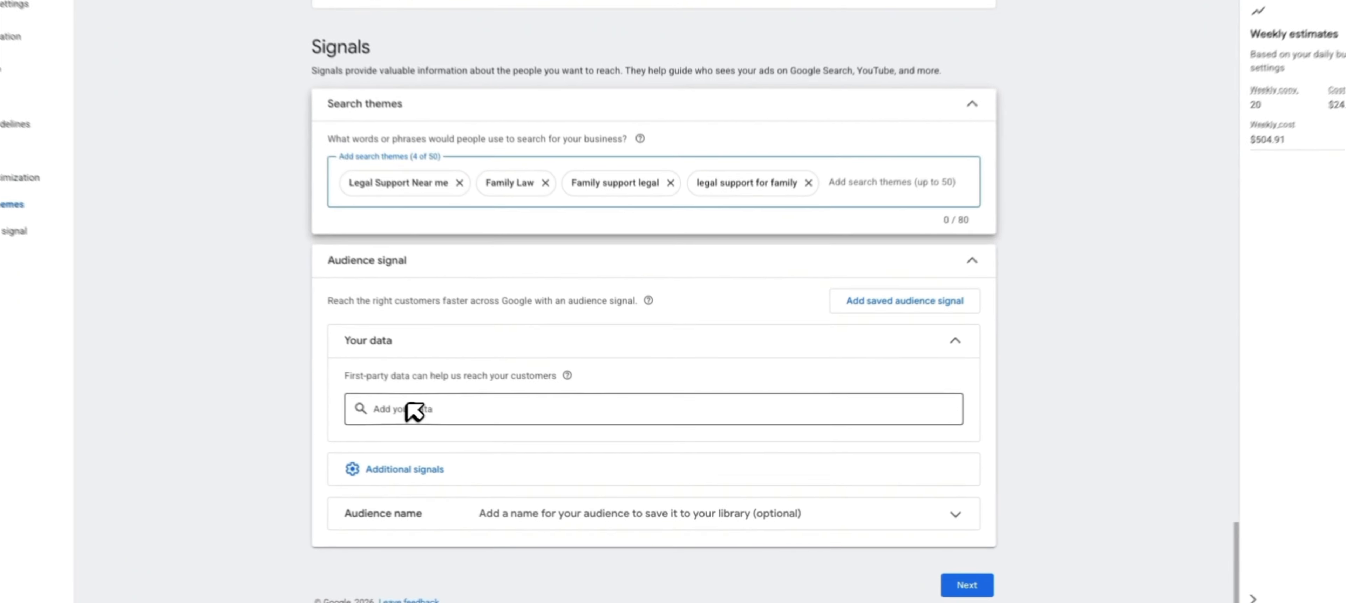
click(449, 436)
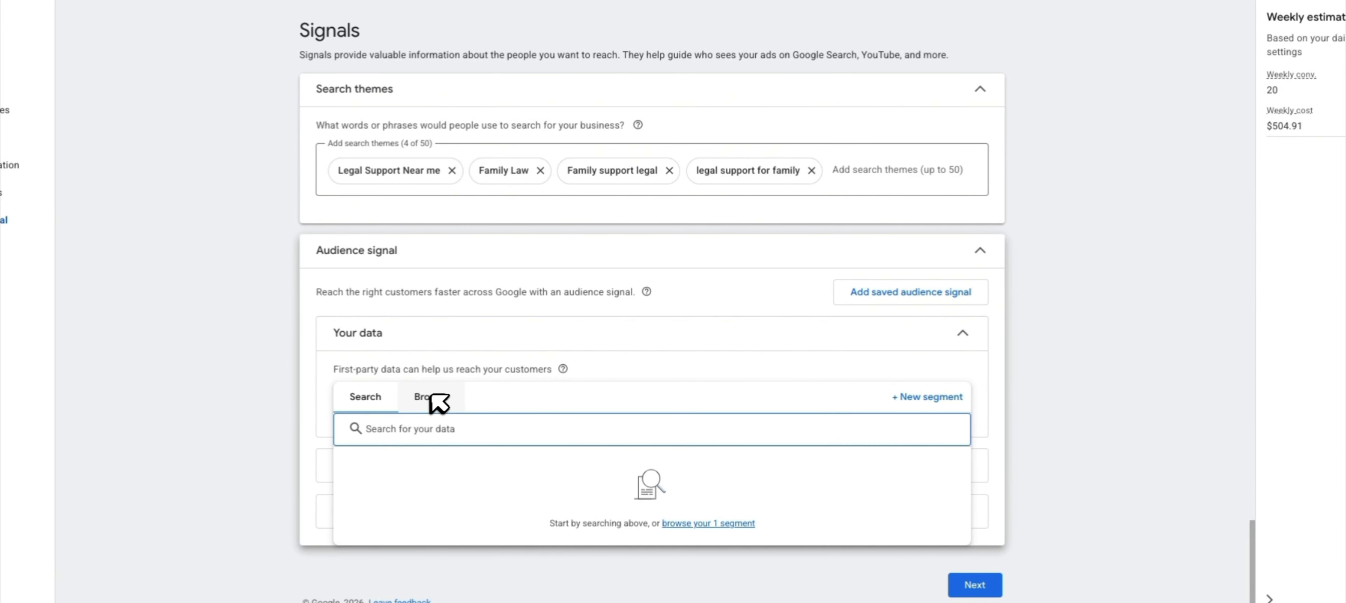
click(431, 395)
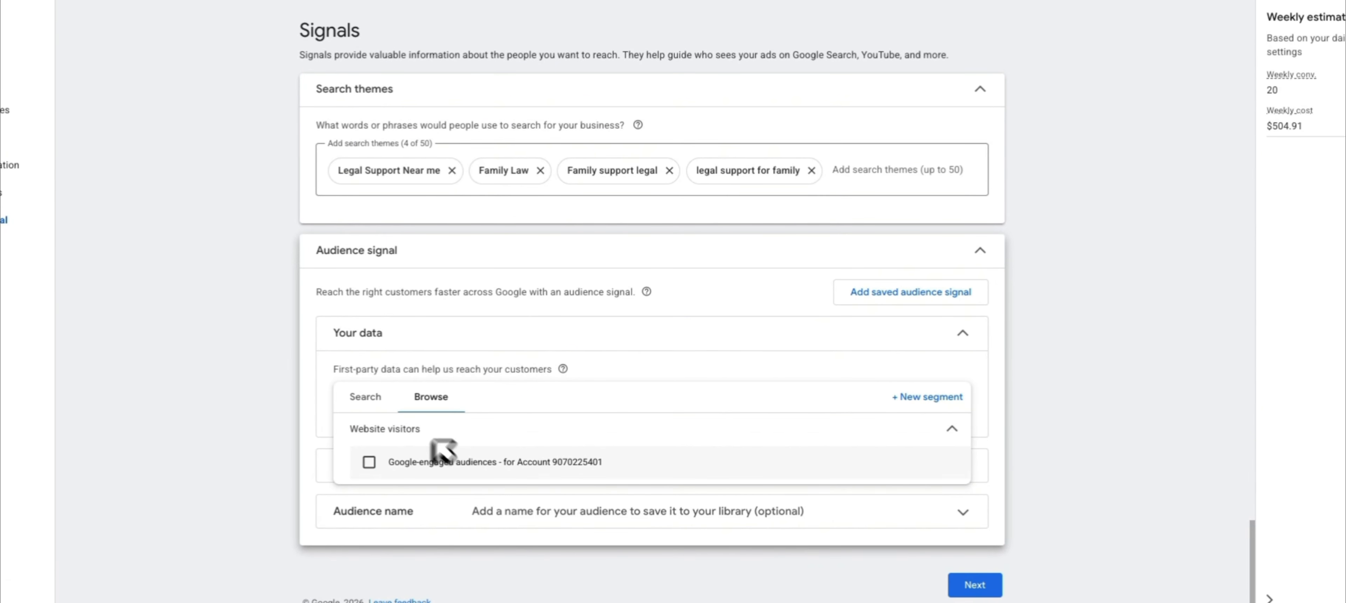
click(366, 396)
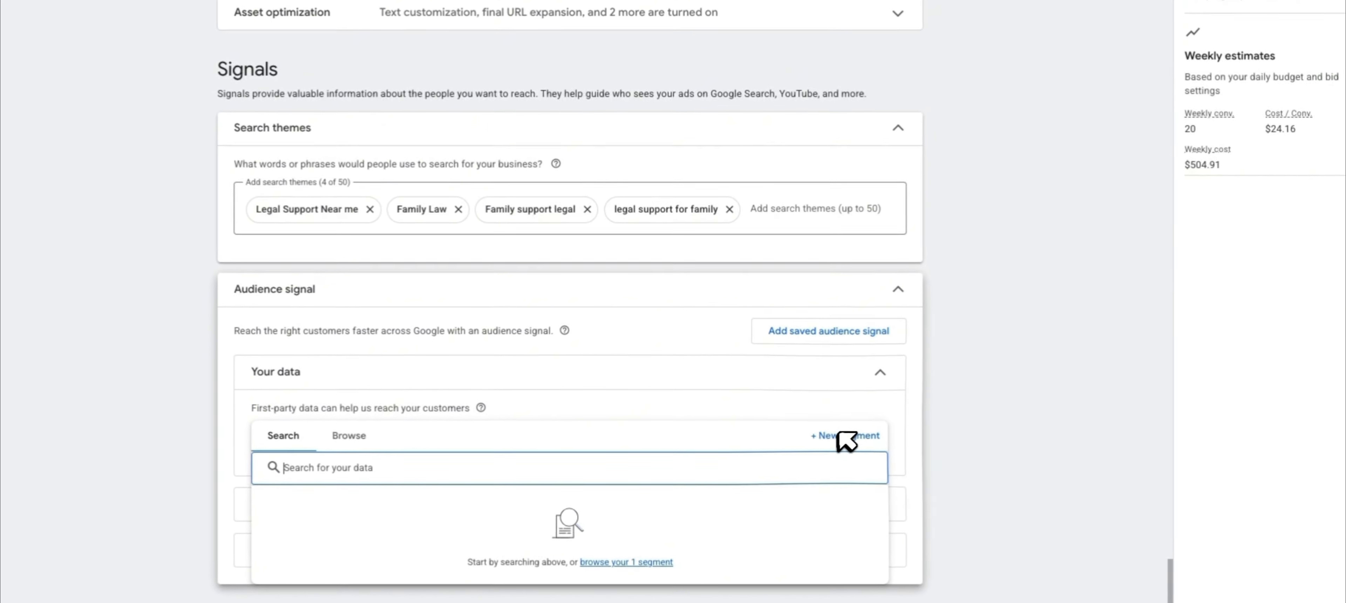
Review the segment types available for creating a new first-party data segment and leave without creating one.
click(846, 439)
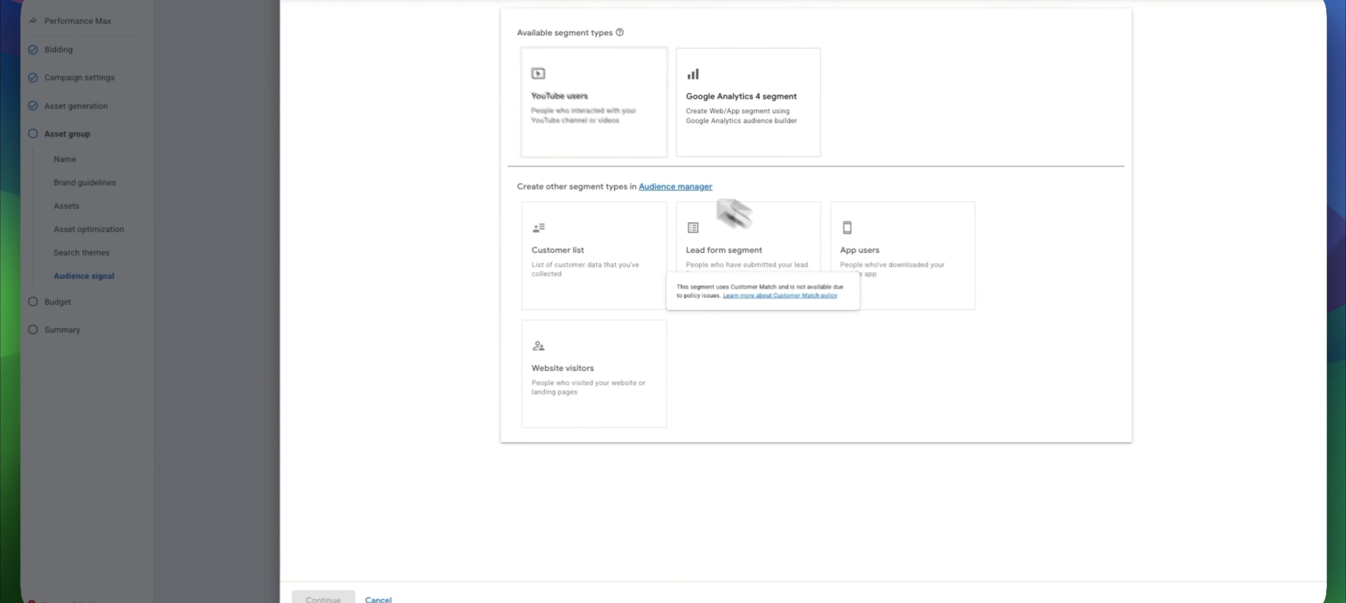
click(300, 2)
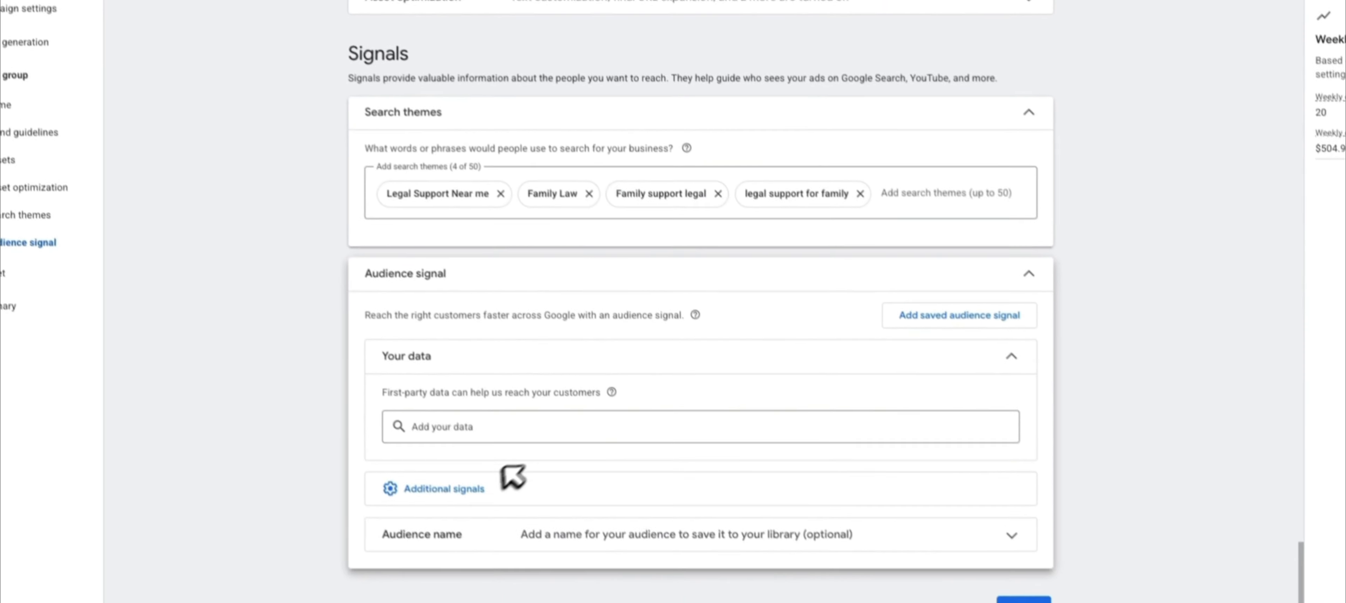
Search the interests and detailed demographics signal for legal and browse the matching segments without selecting any.
click(487, 483)
scroll(650, 364, down, 1)
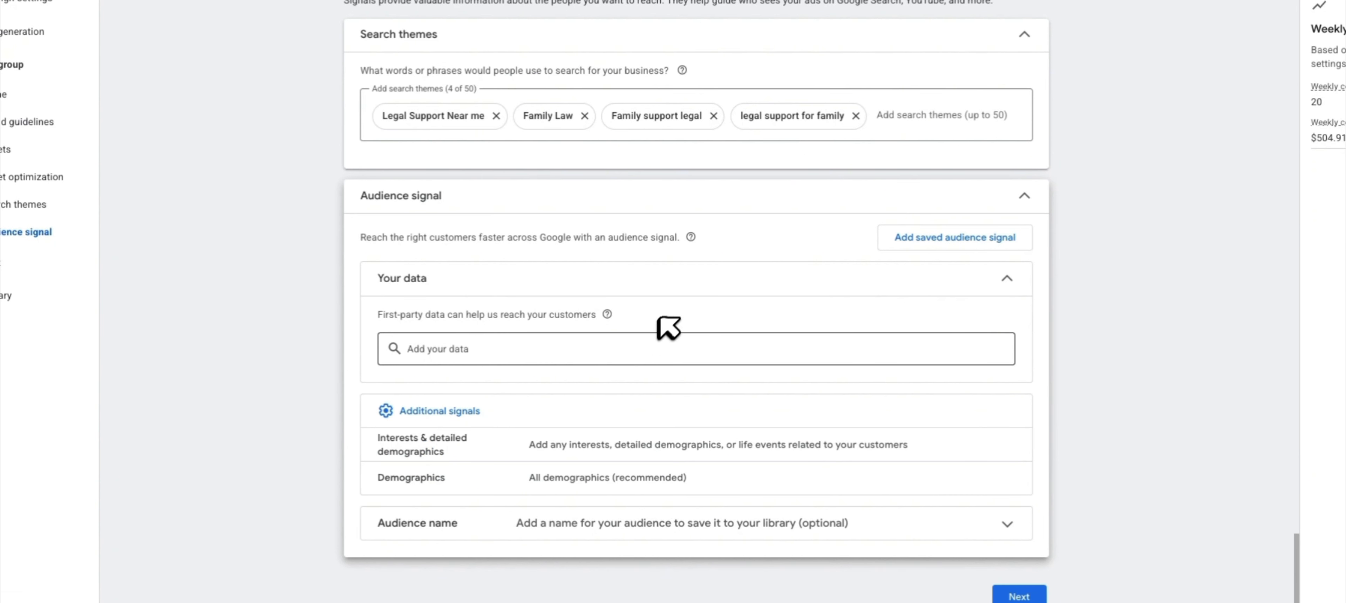
click(669, 451)
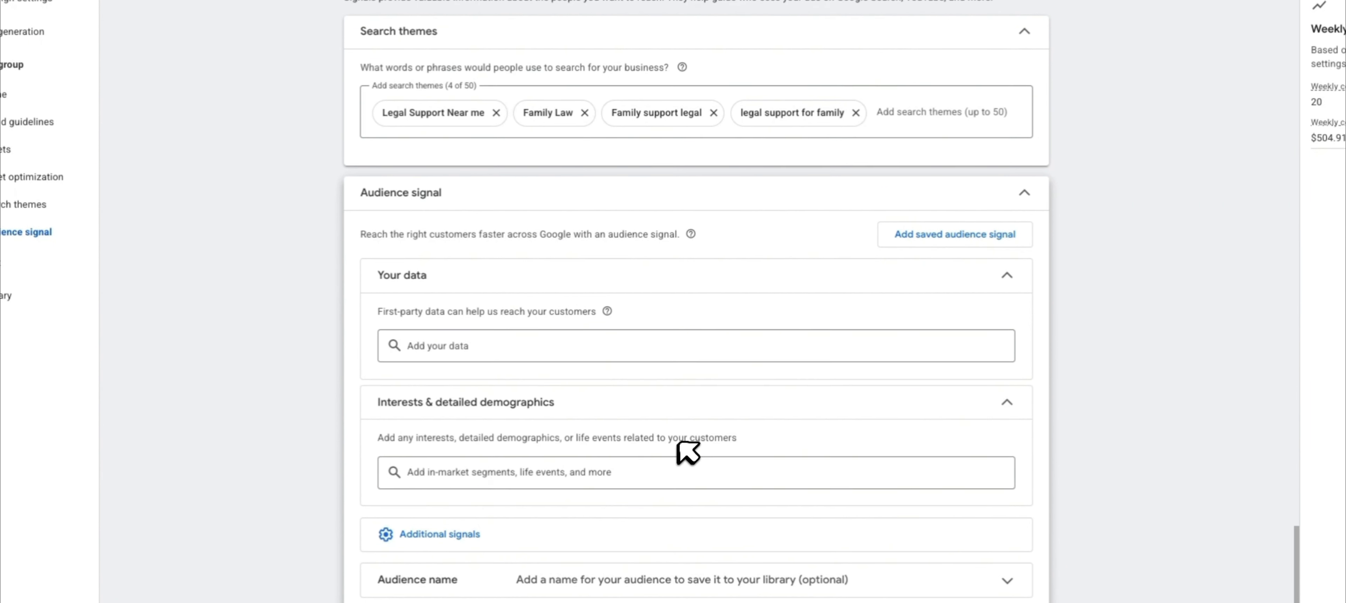
click(617, 467)
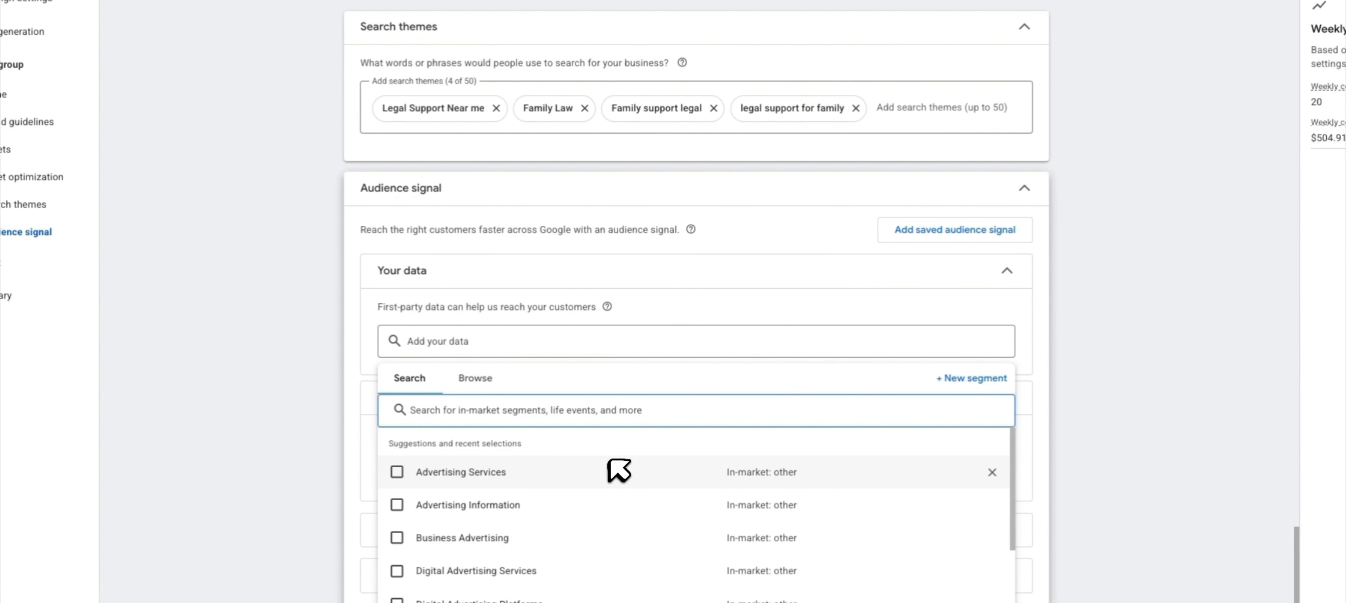
text(legal)
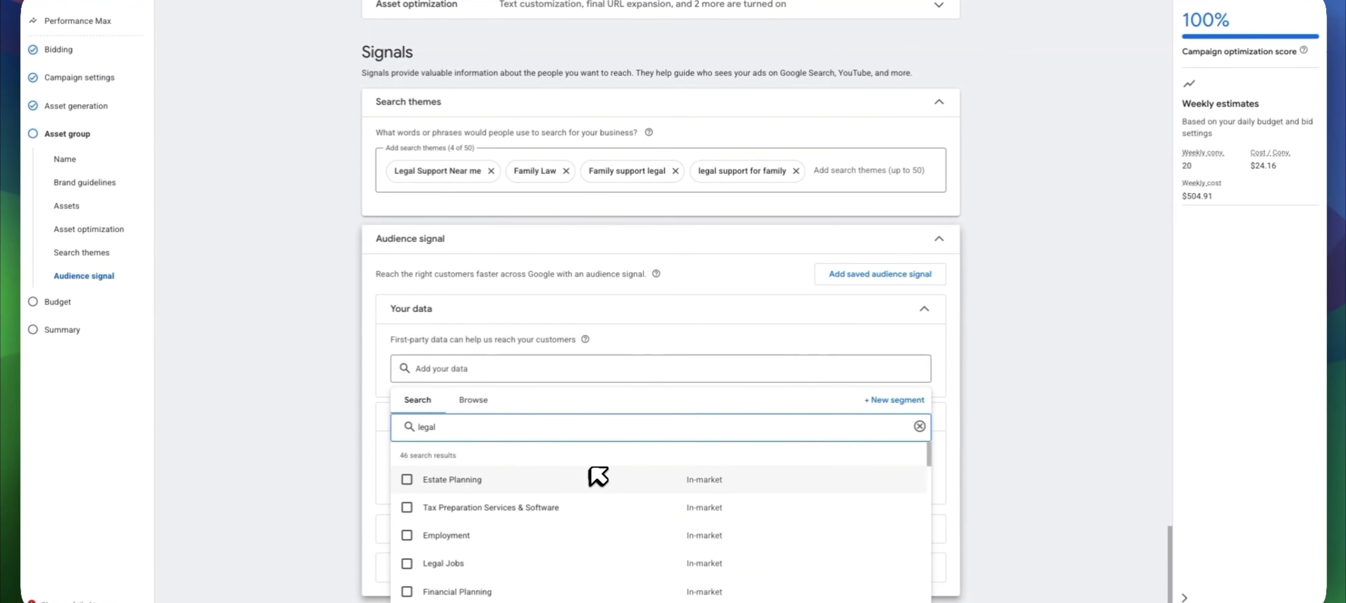
scroll(518, 523, down, 2)
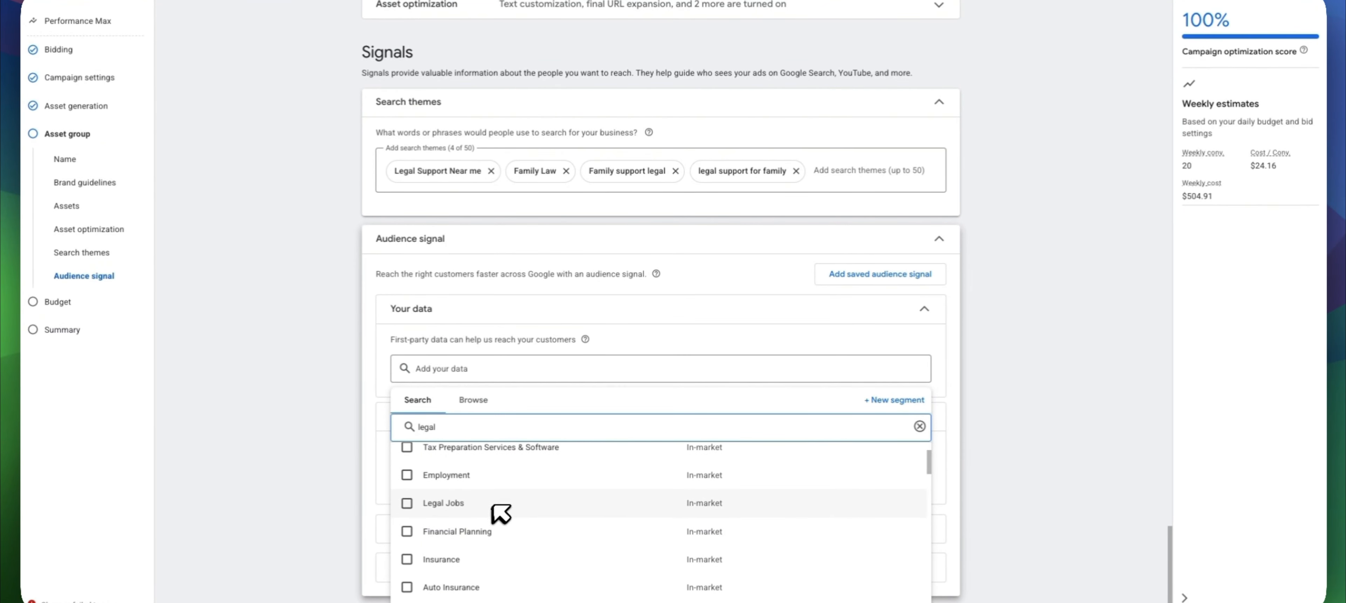
scroll(512, 501, down, 4)
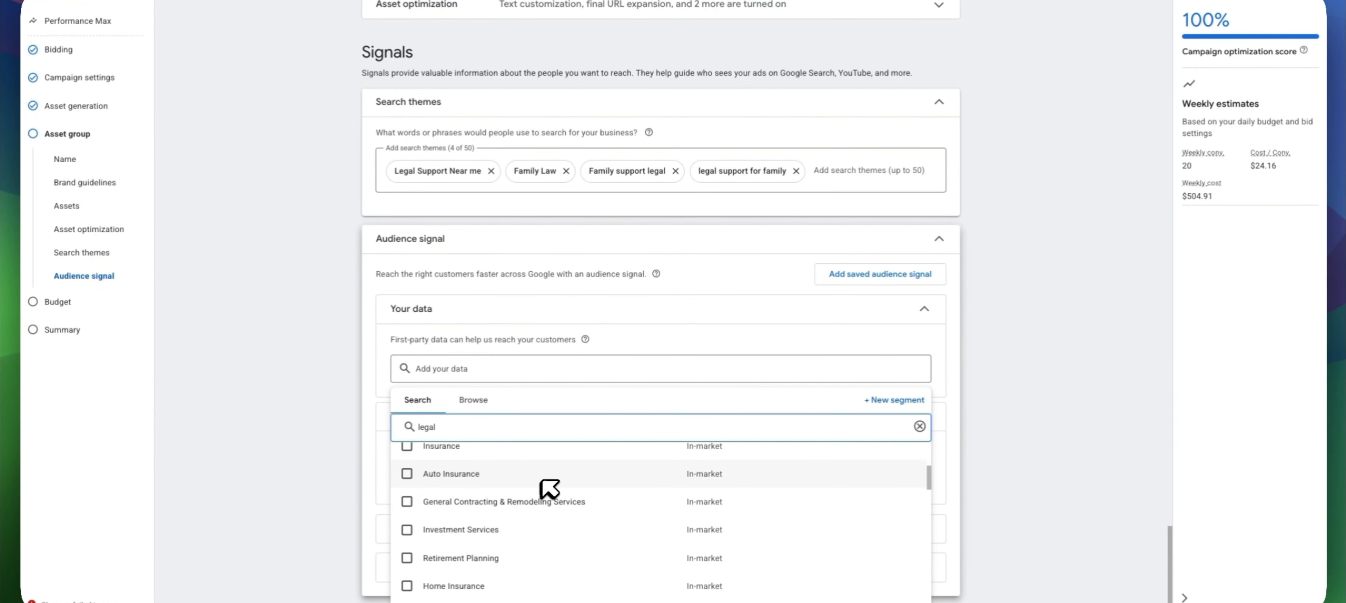
scroll(549, 489, down, 4)
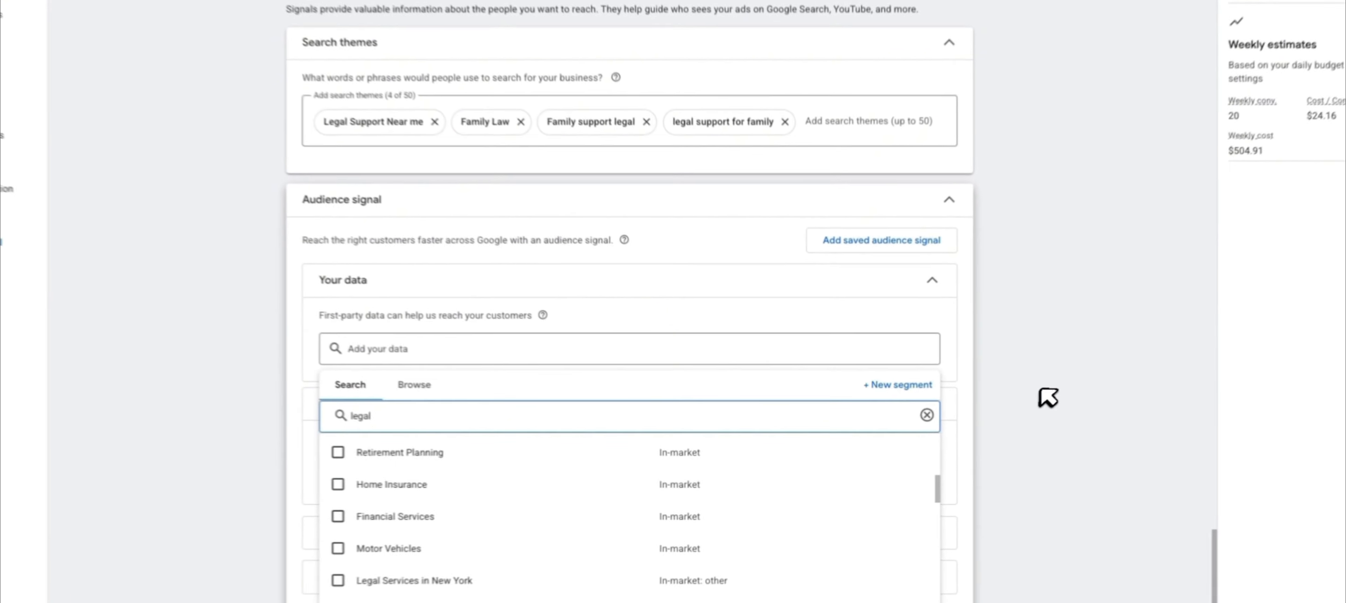
click(1047, 398)
scroll(755, 494, down, 1)
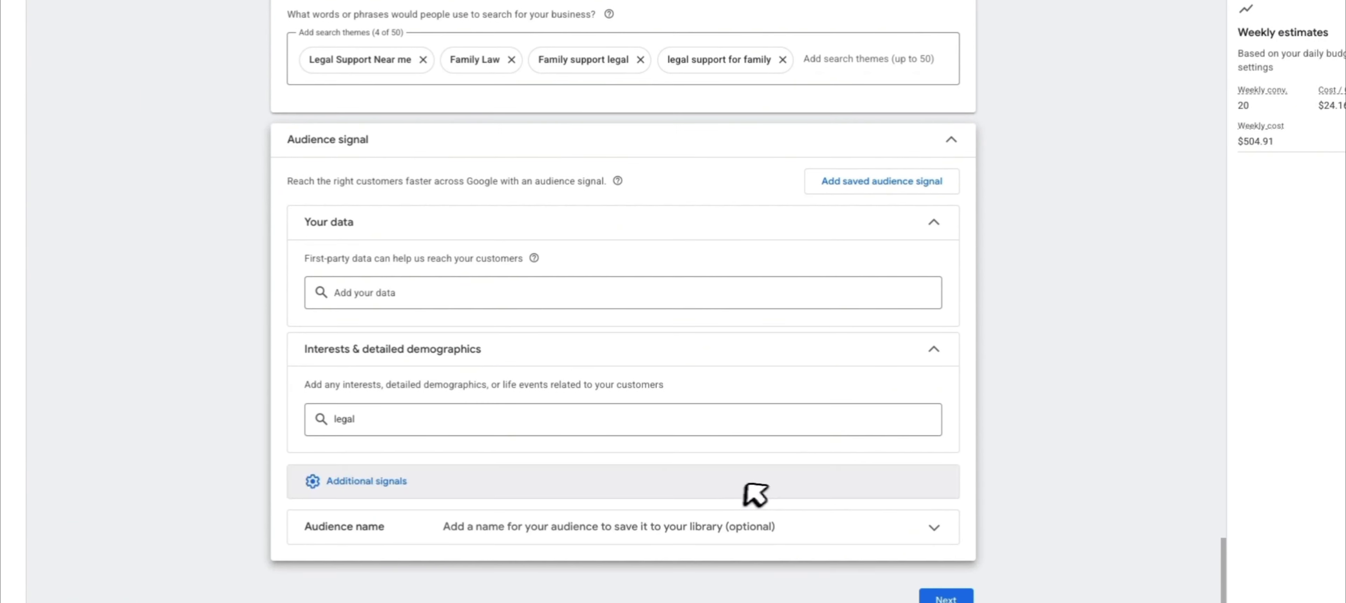
Continue to the budget stage and set a custom average daily budget of $25.00, dismissing the identity confirmation.
click(933, 598)
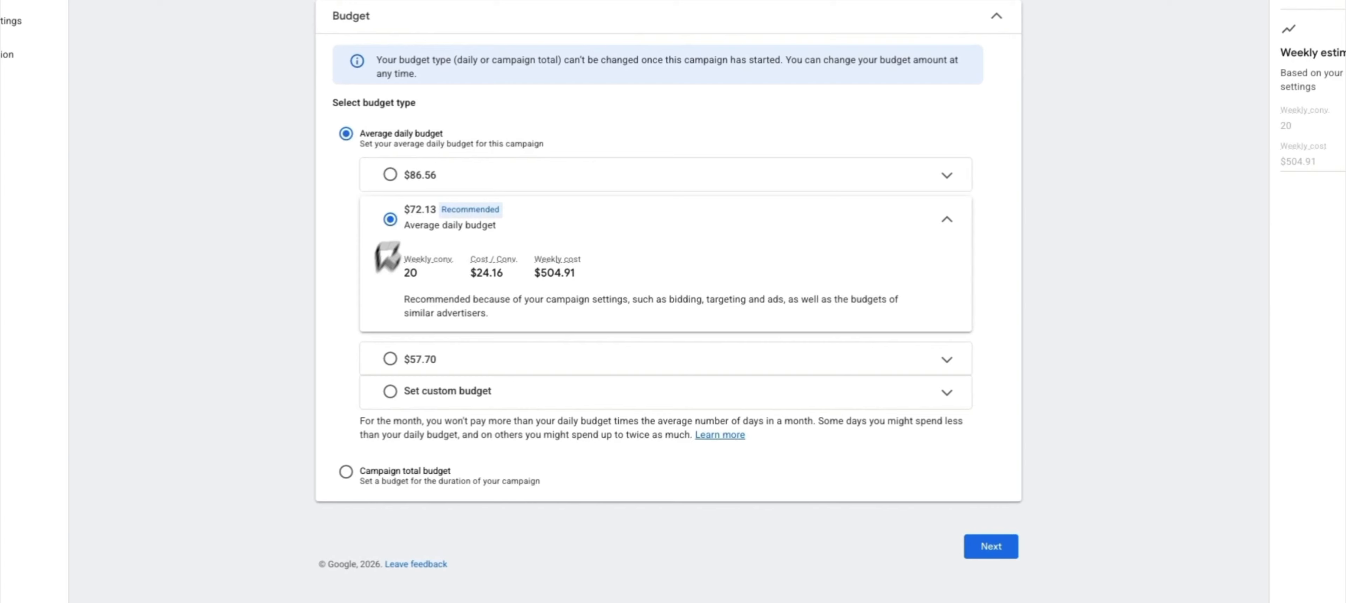
click(398, 396)
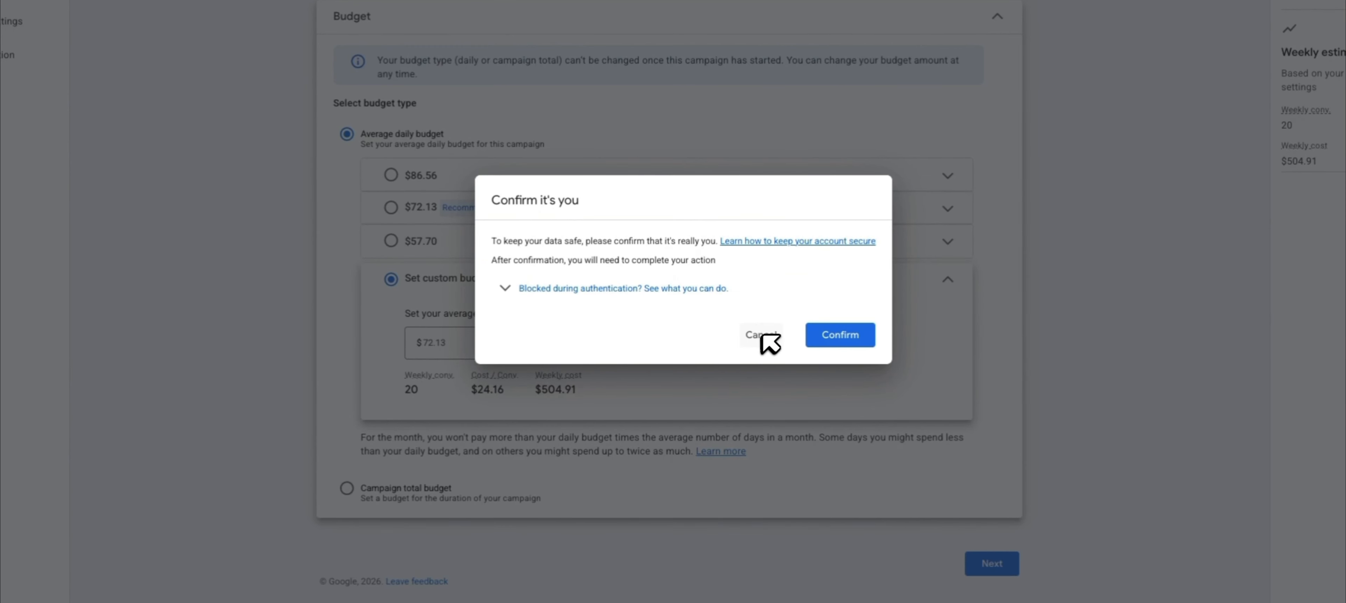
click(762, 335)
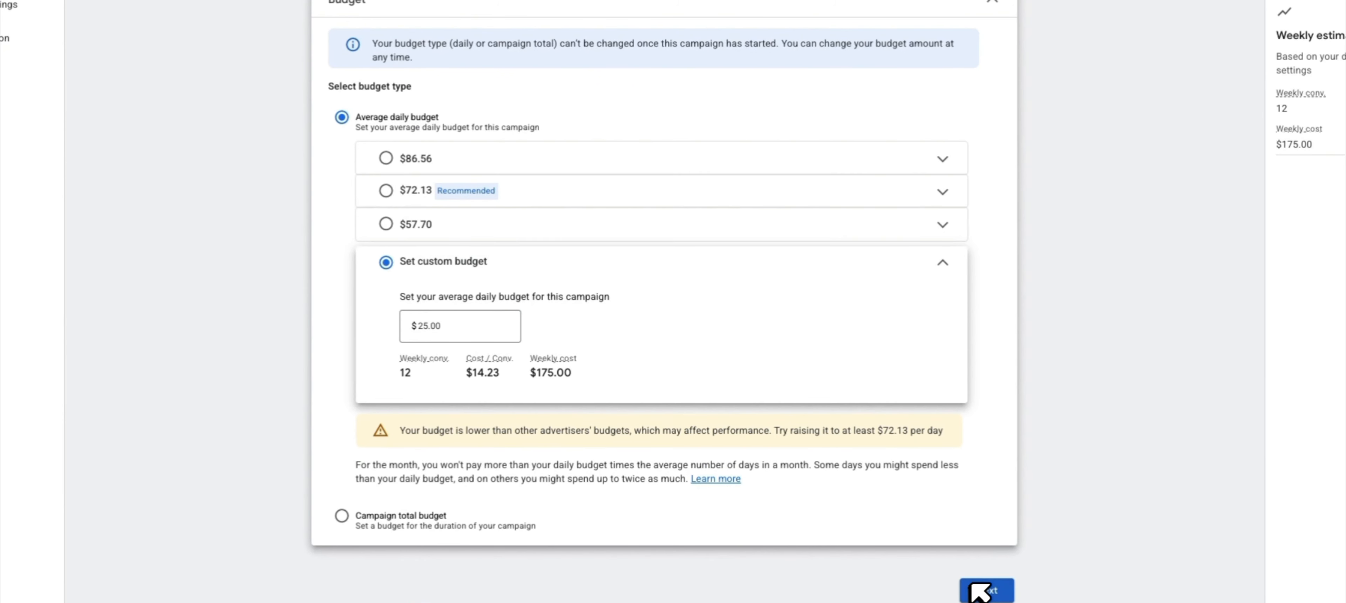
Continue to the summary, dismiss the identity confirmation, review the campaign's details and publish it.
click(978, 591)
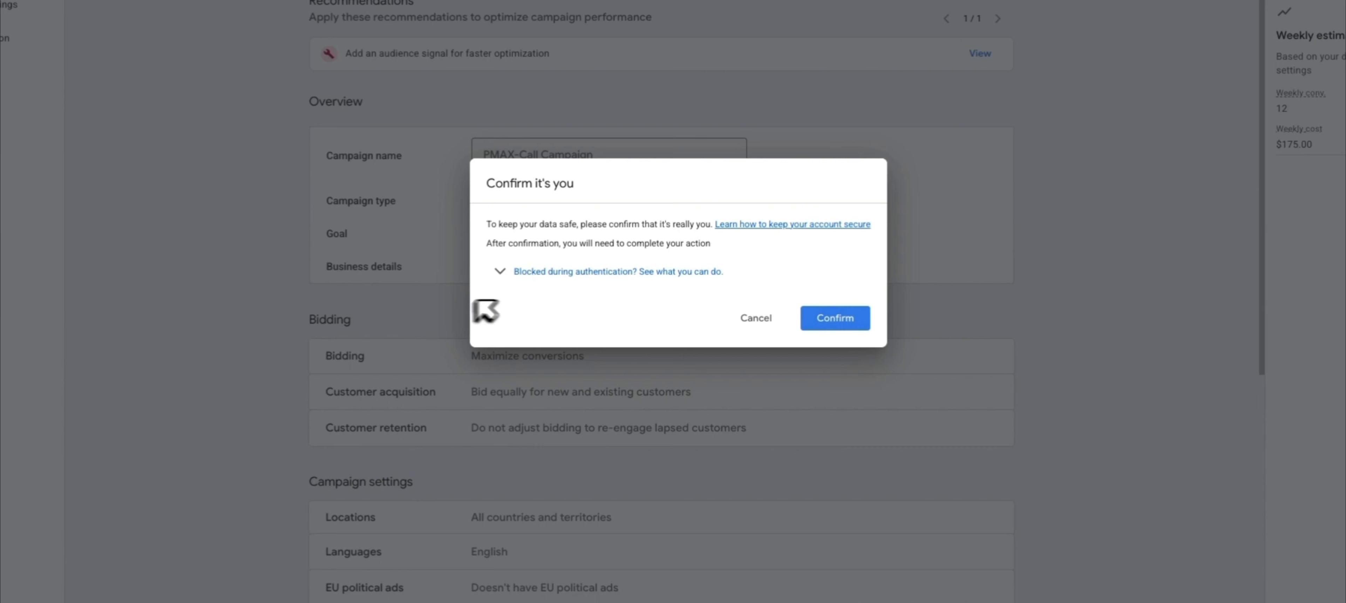
click(753, 317)
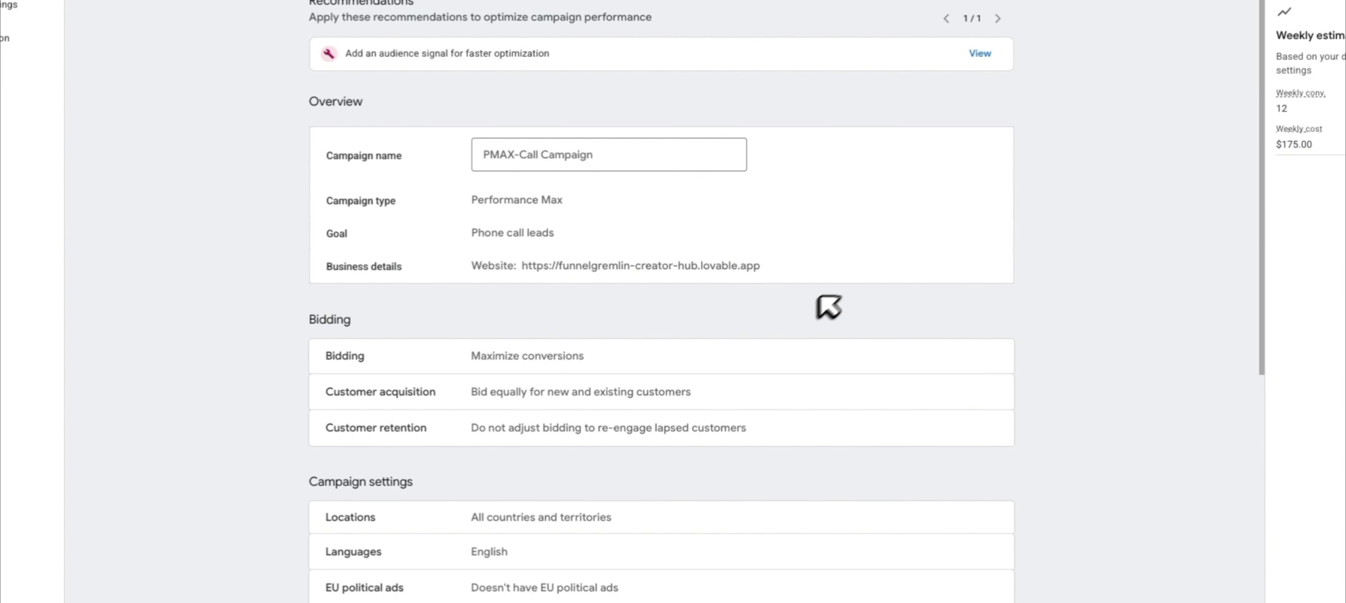
scroll(724, 210, down, 2)
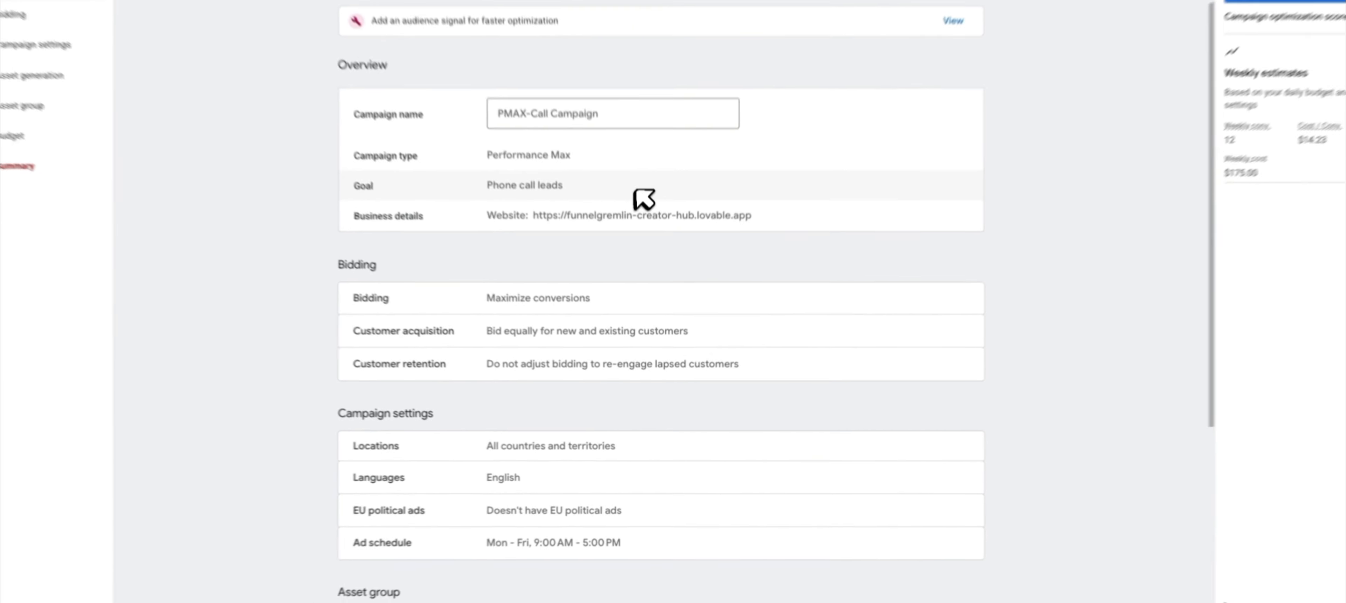
scroll(635, 214, down, 4)
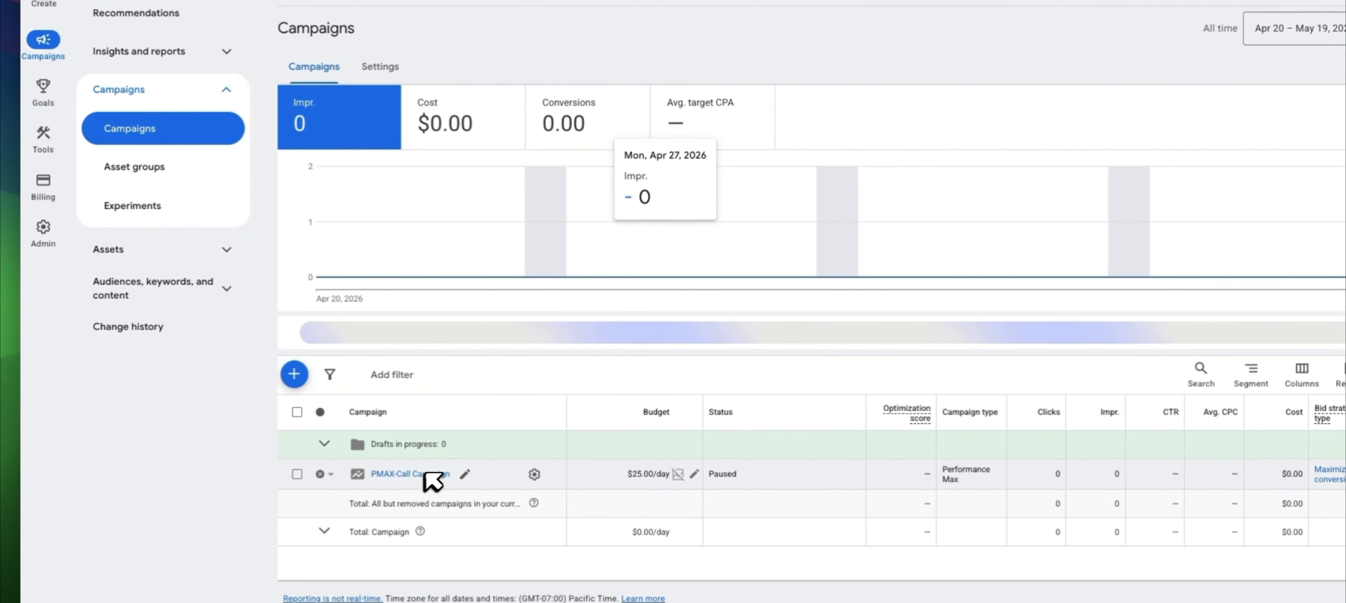
Open PMAX-Call Campaign and examine its asset associations, asset performance and asset coverage.
click(426, 473)
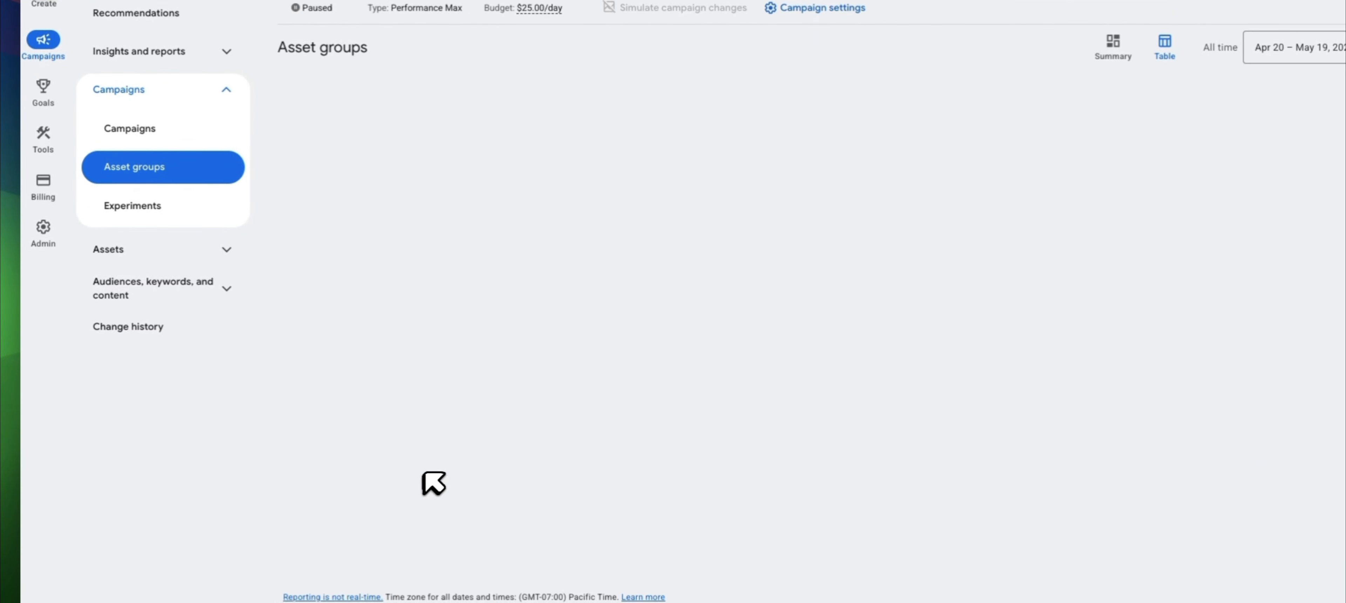
click(196, 260)
click(197, 295)
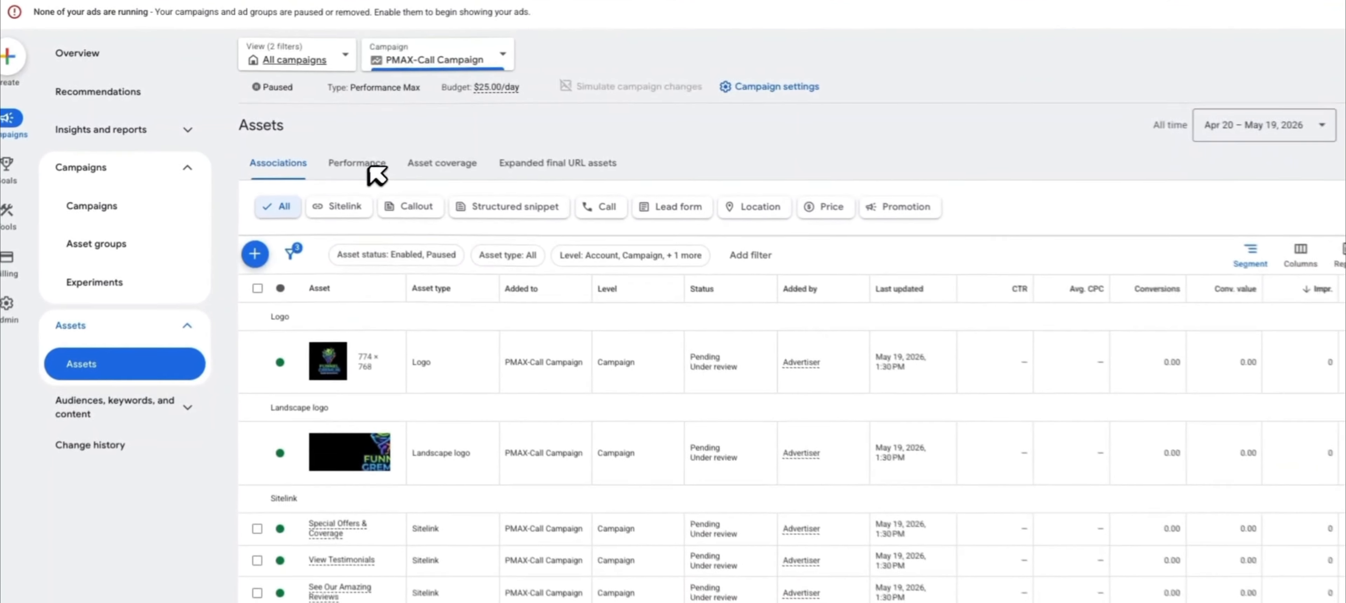
click(370, 168)
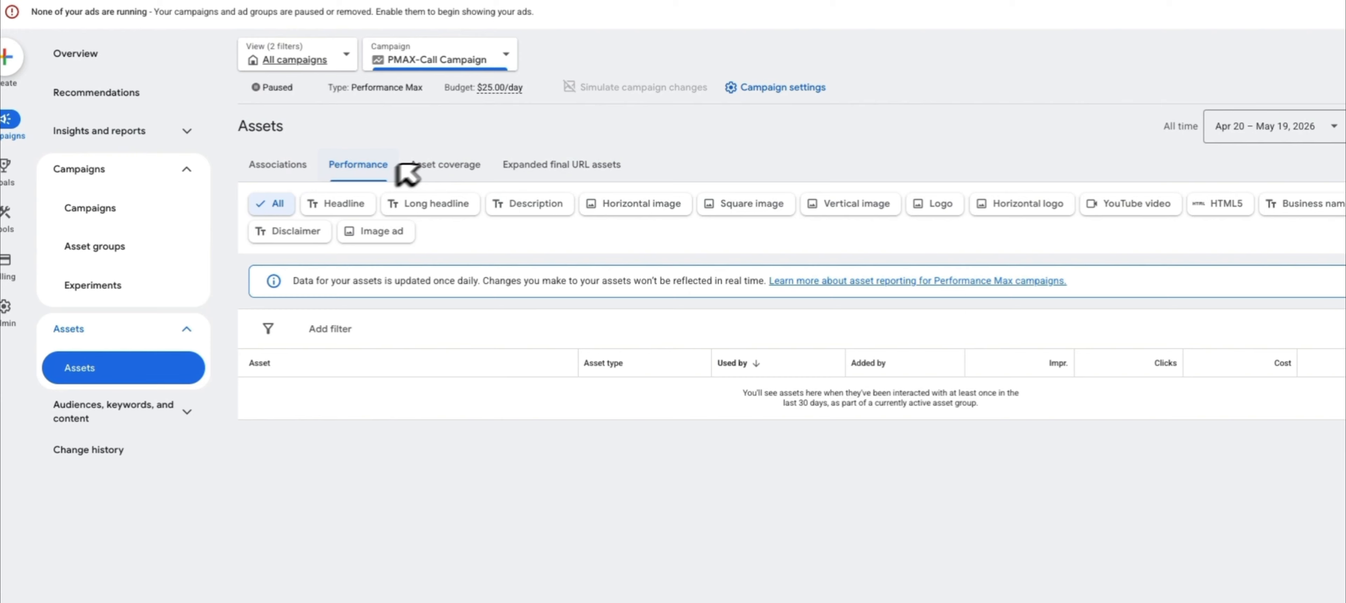
click(435, 161)
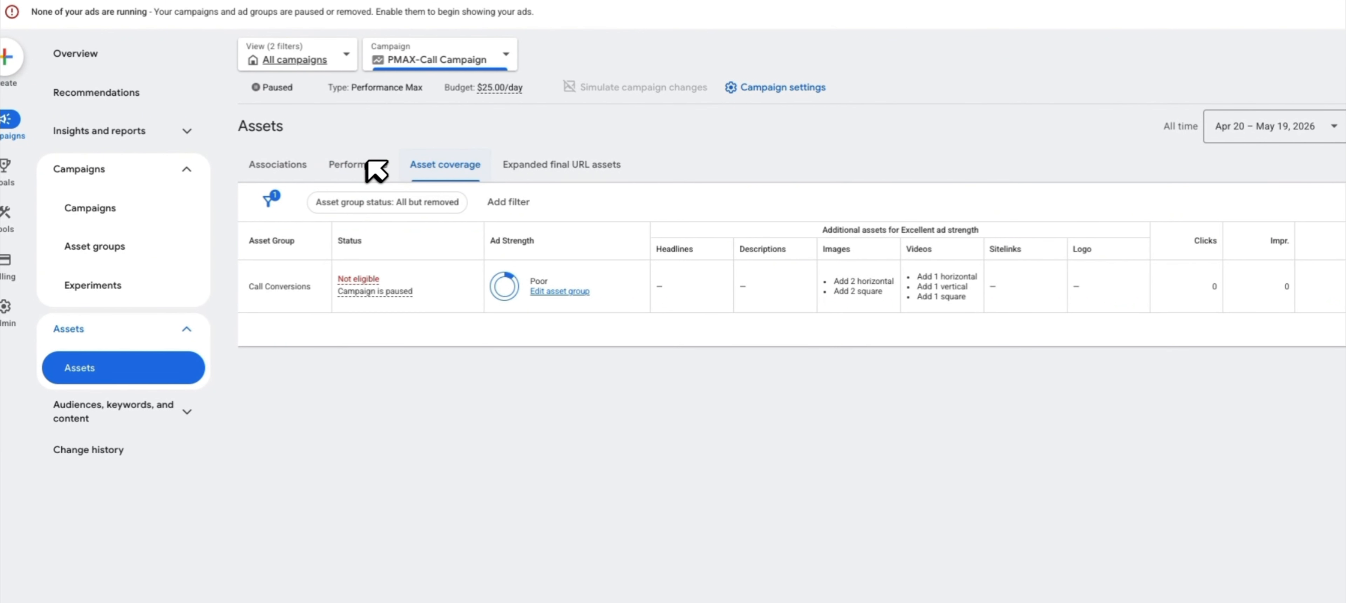
click(368, 163)
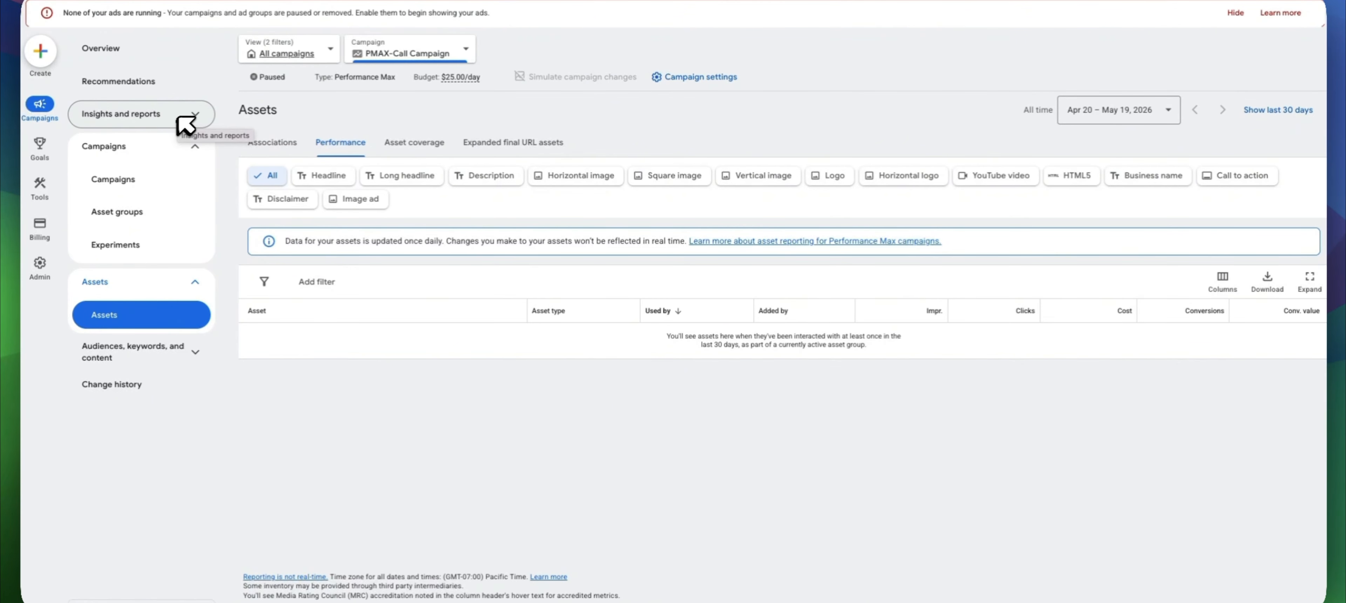
Examine the campaign's search terms report and its negative keywords page.
click(180, 115)
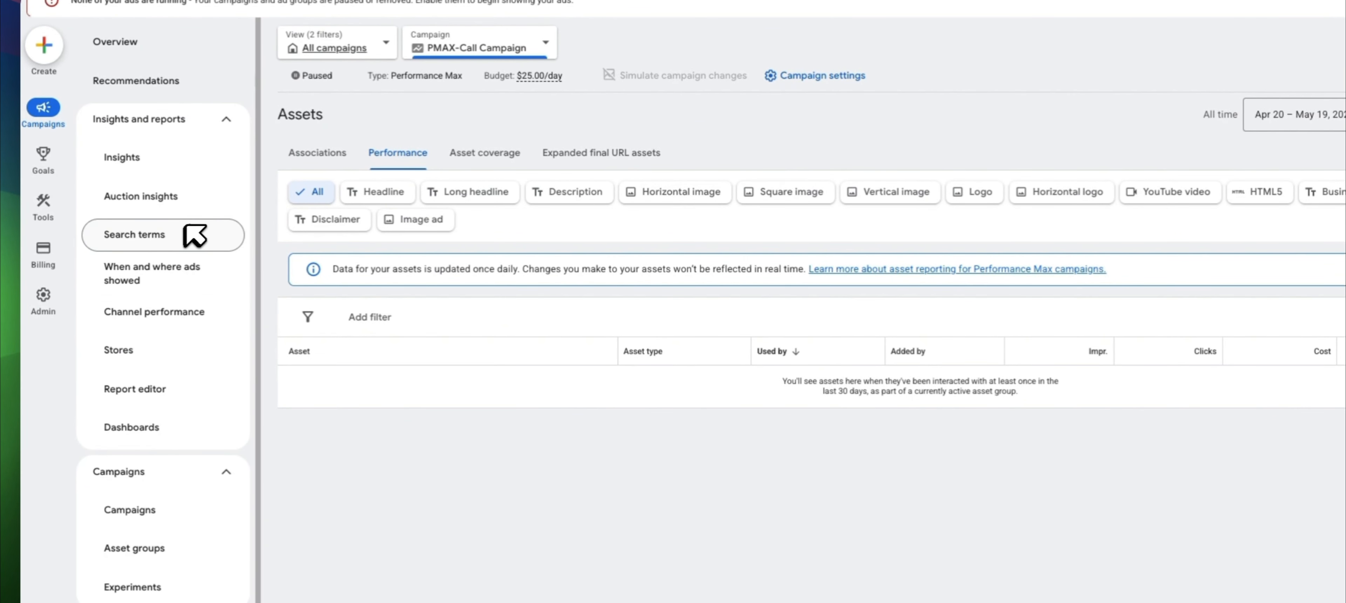
click(195, 234)
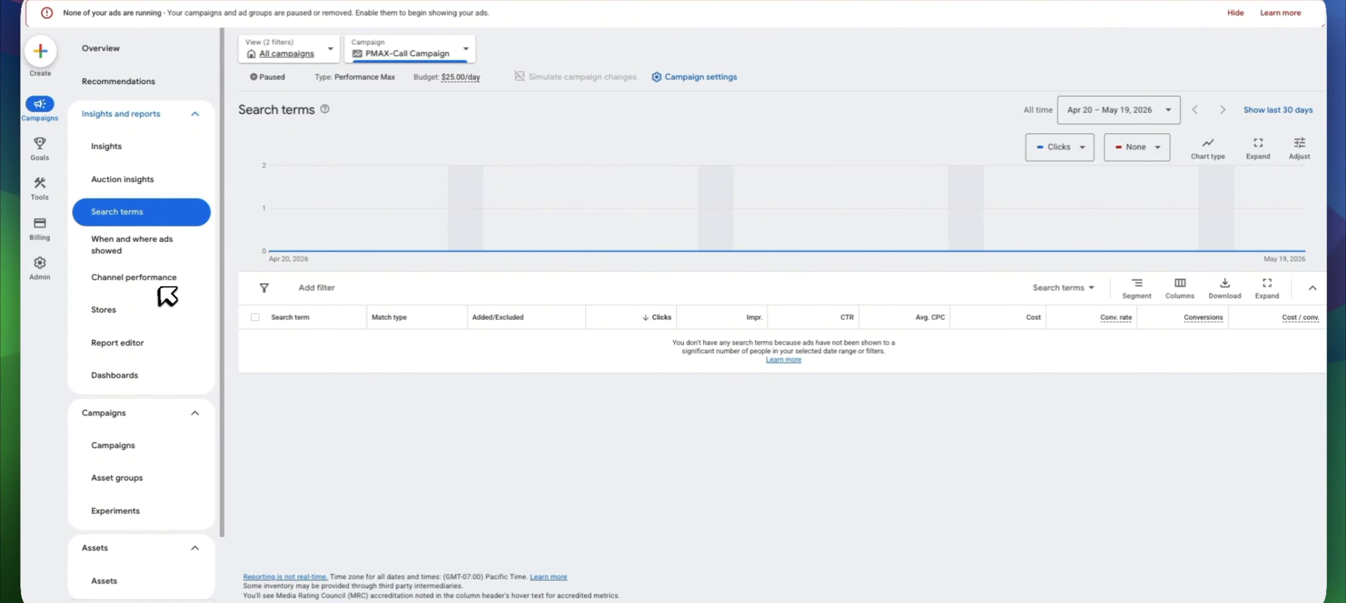
scroll(166, 295, down, 3)
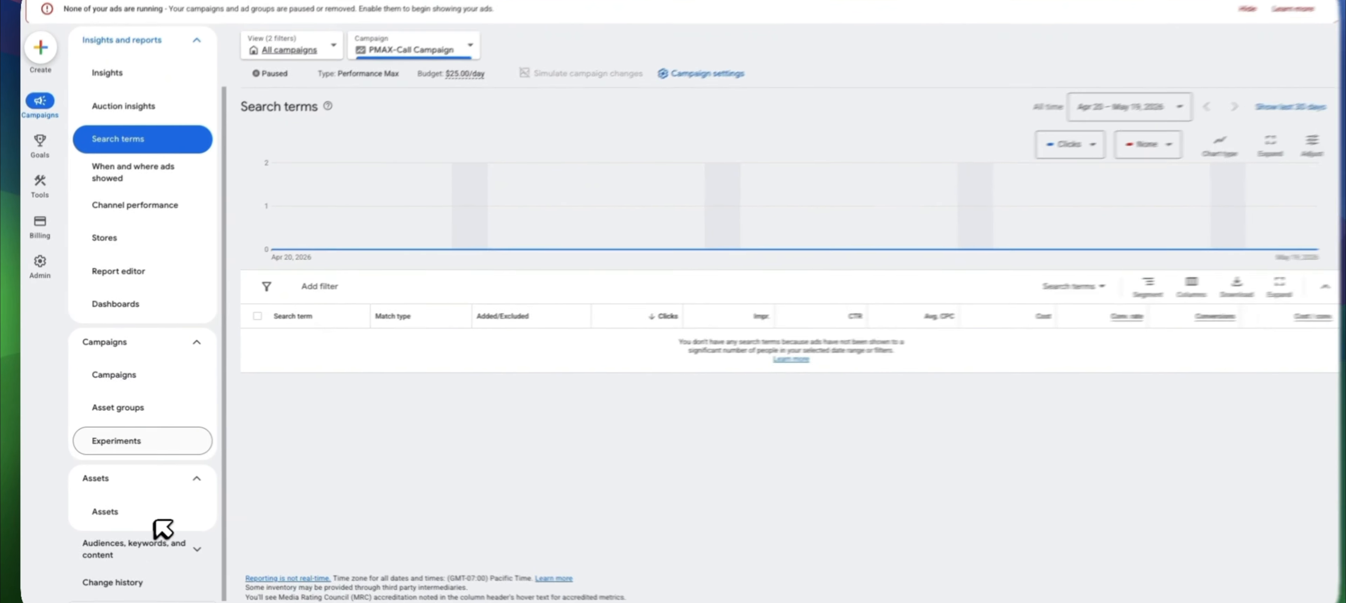
click(145, 544)
scroll(162, 473, down, 5)
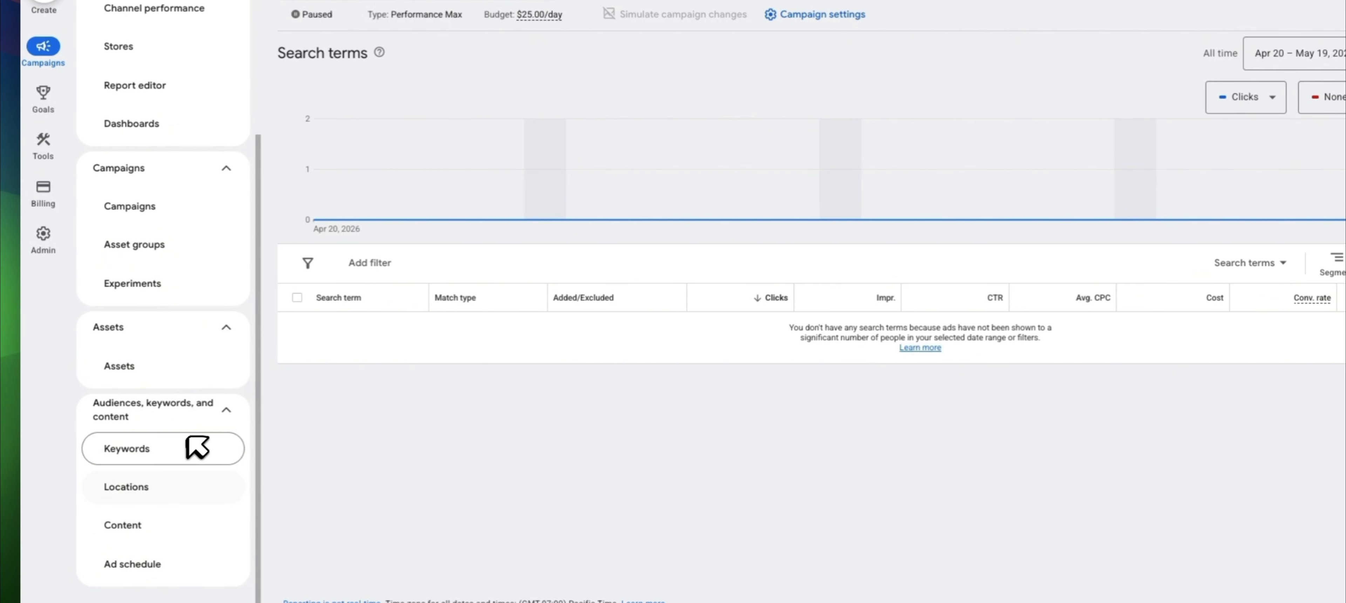
click(156, 448)
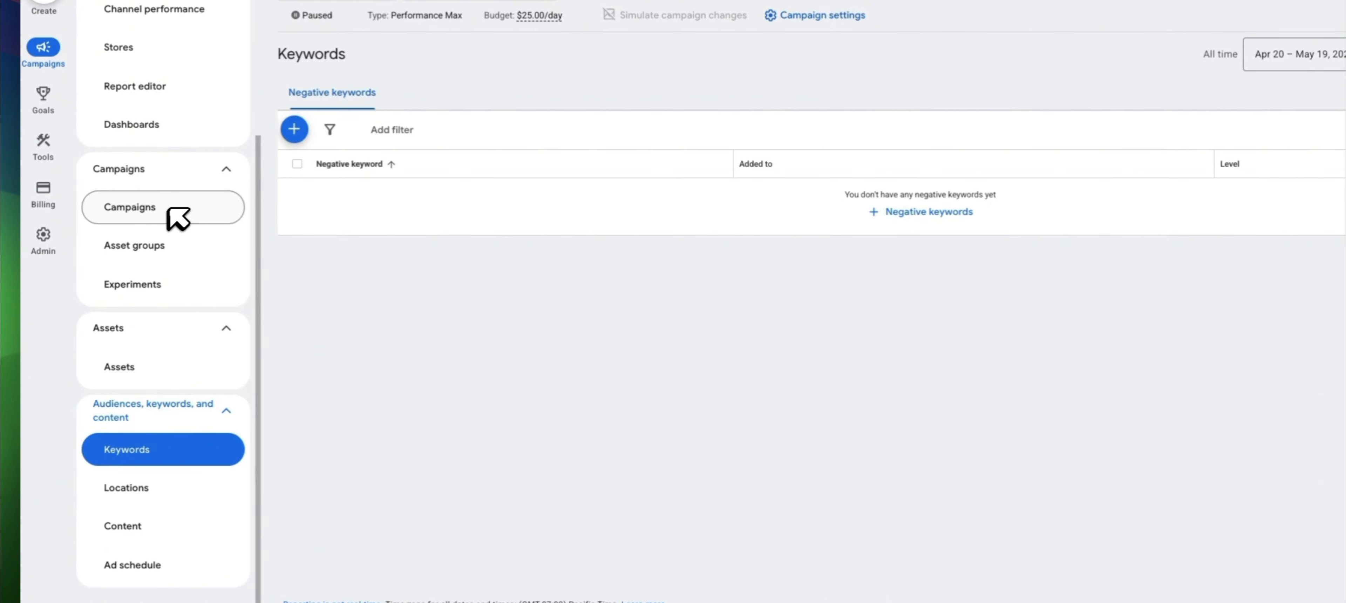
Return to the campaign list, open PMAX-Call Campaign's asset groups and check the options for adding another asset group.
click(170, 210)
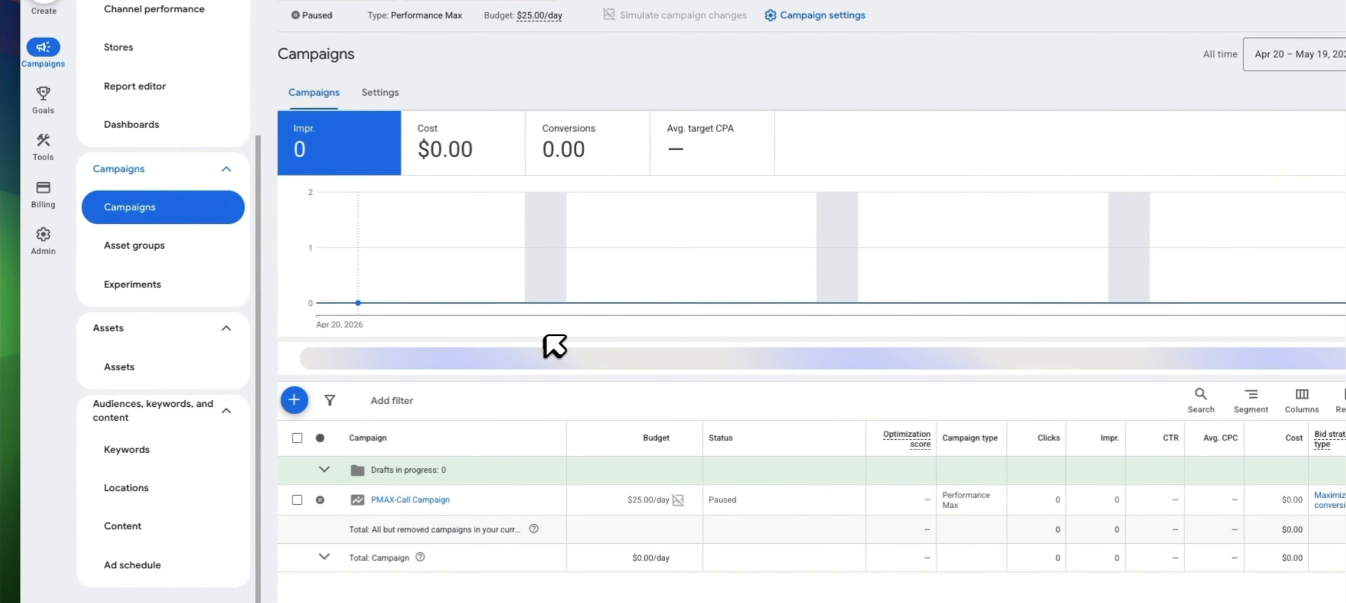
scroll(544, 340, down, 1)
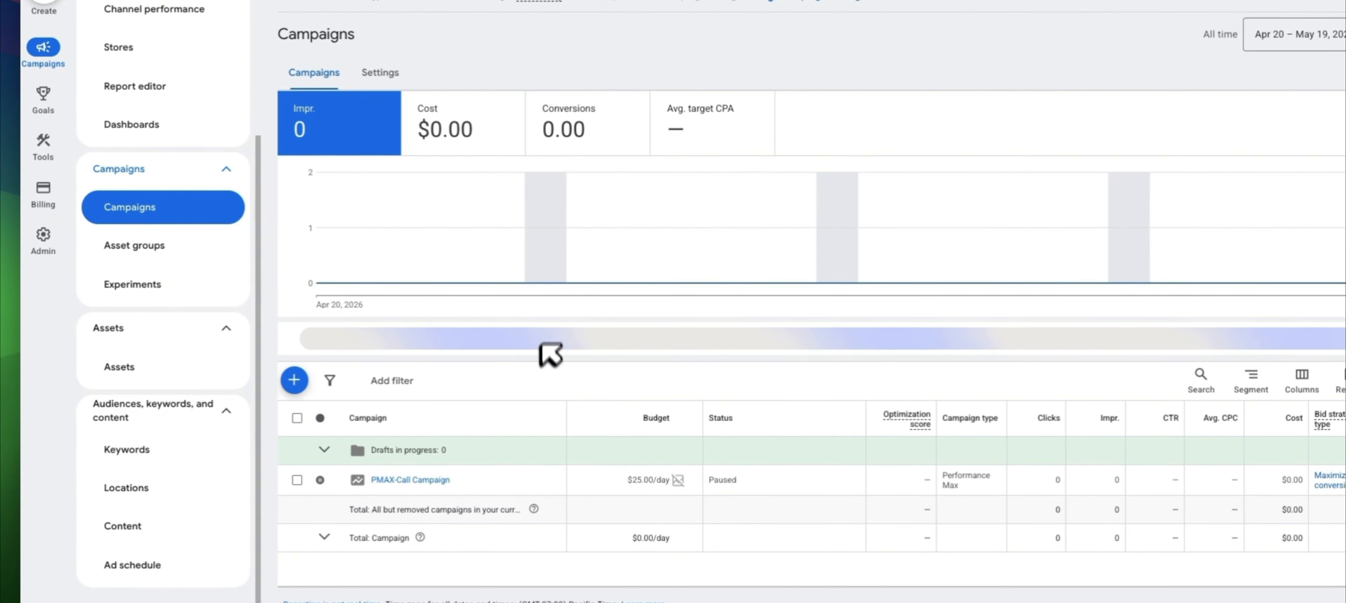
click(418, 479)
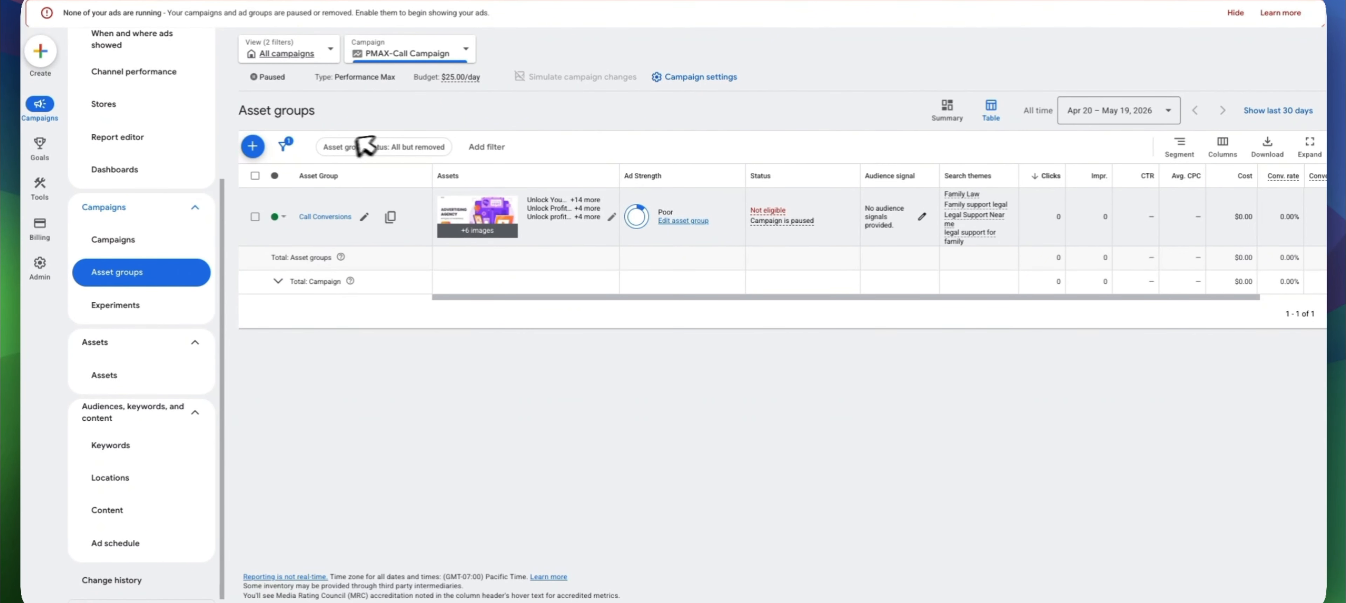
click(252, 146)
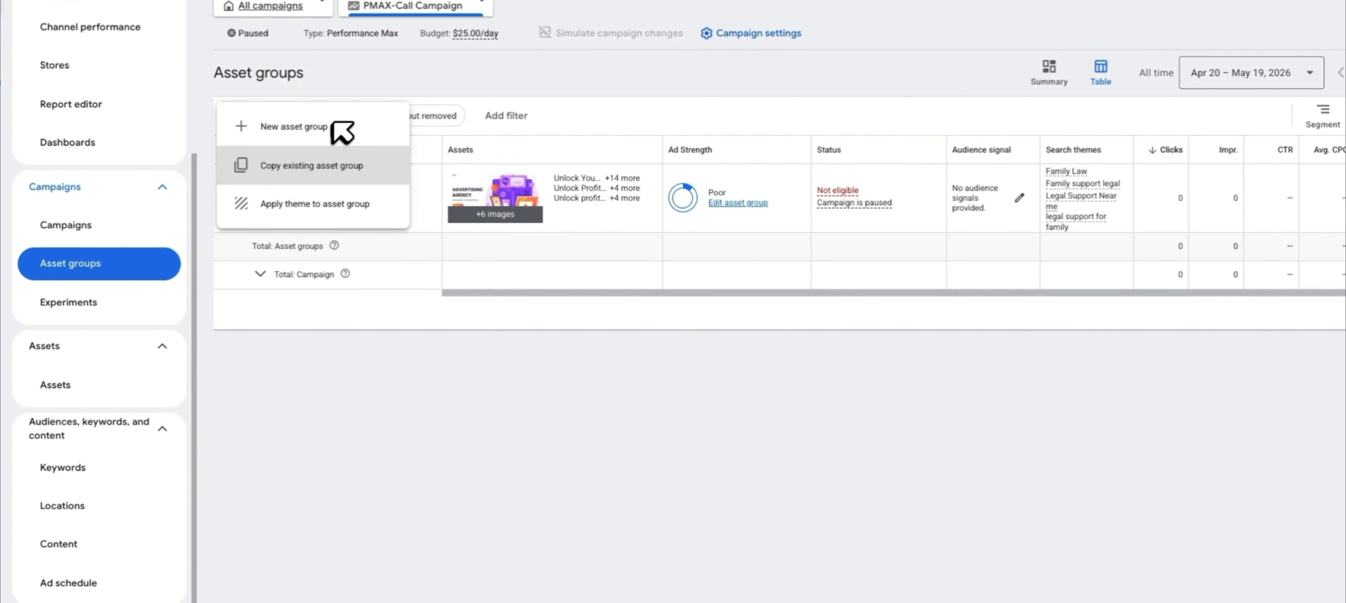
click(340, 307)
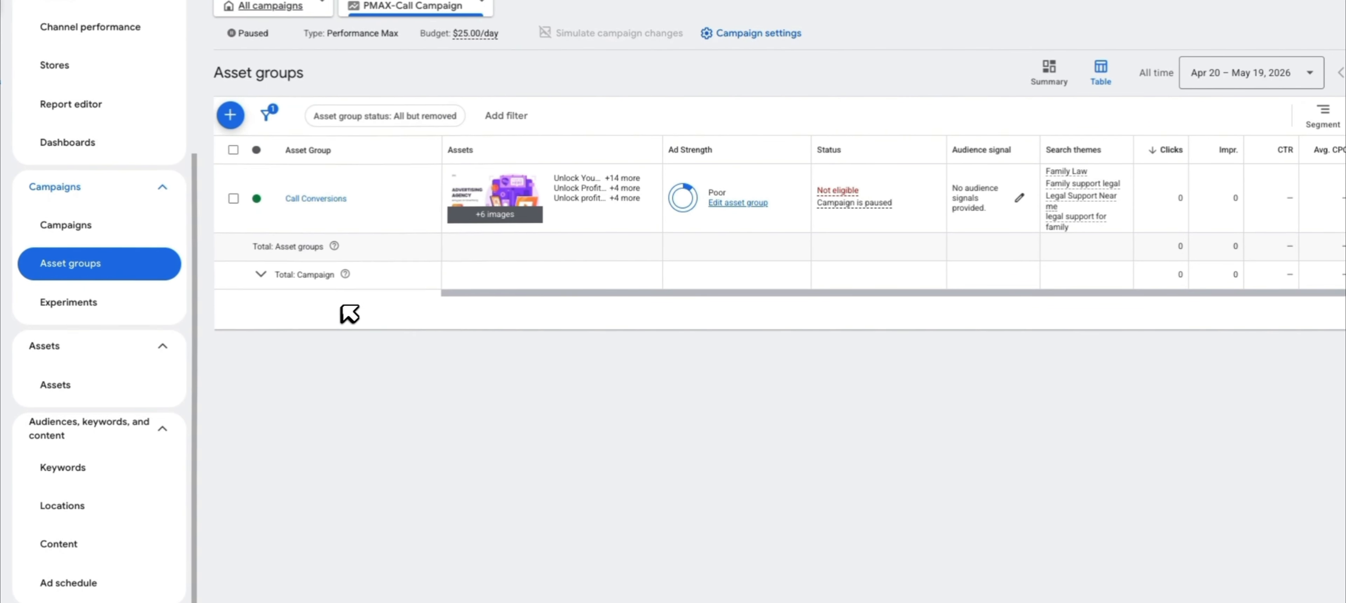
Go back to the campaign list, open PMAX-Call Campaign's settings and review its budget, bidding and other settings.
key(alt+Left)
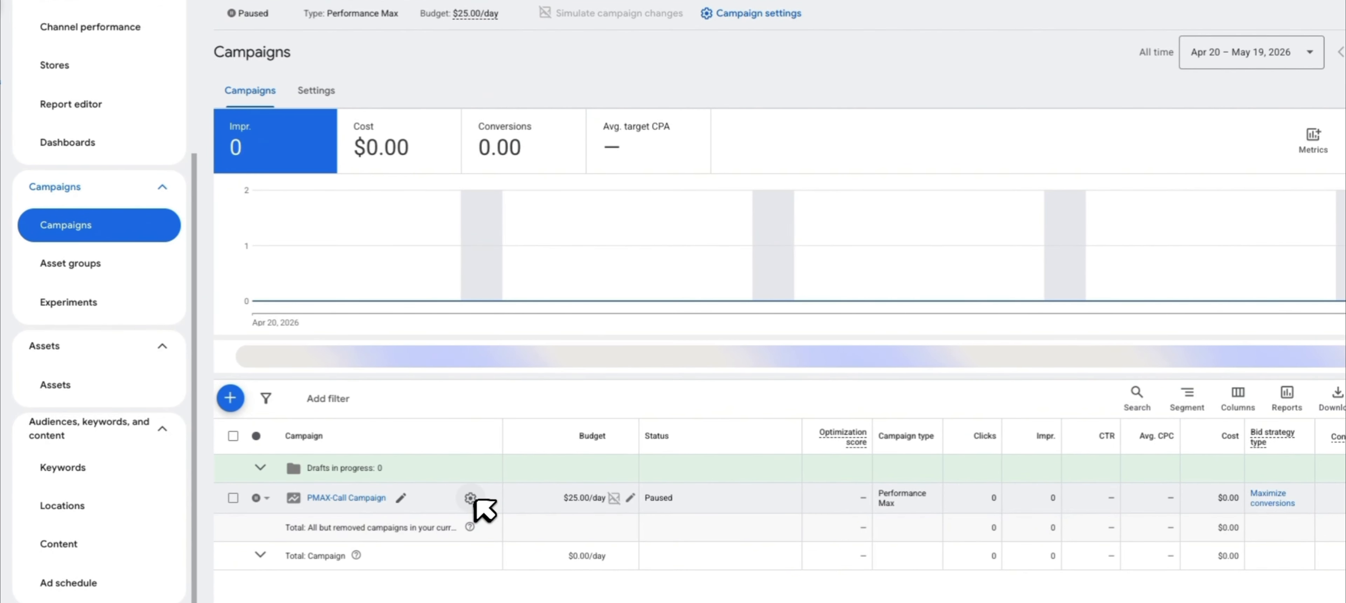
click(471, 497)
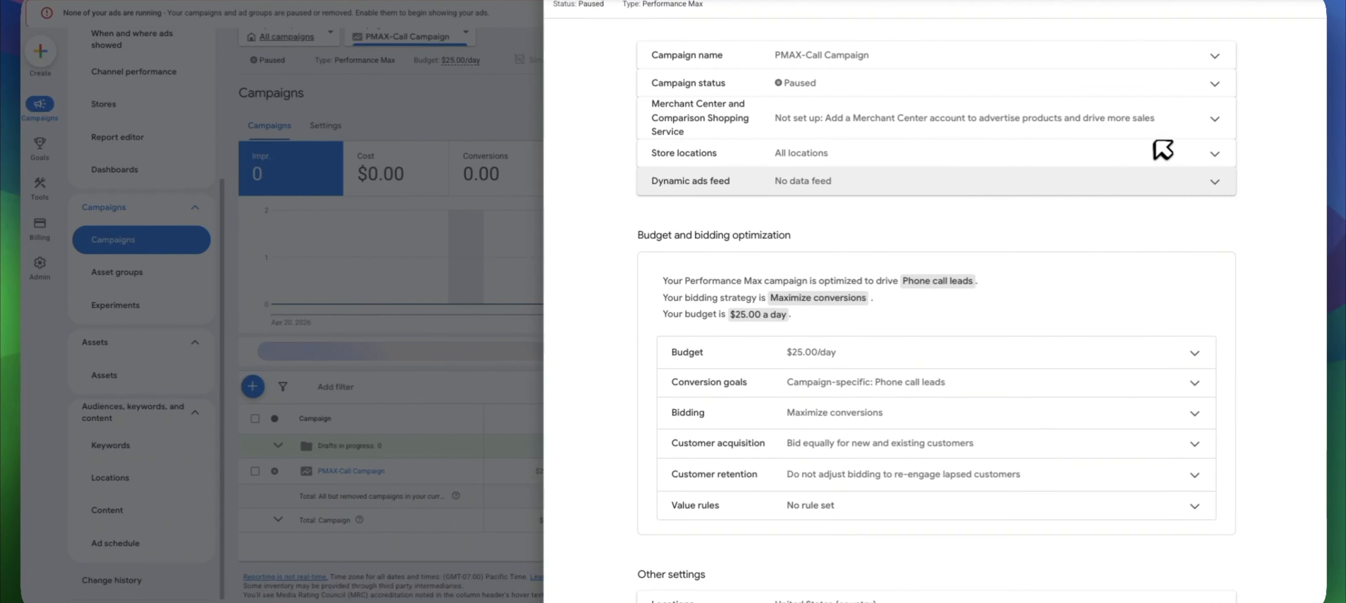
scroll(1157, 144, down, 1)
scroll(1171, 197, down, 6)
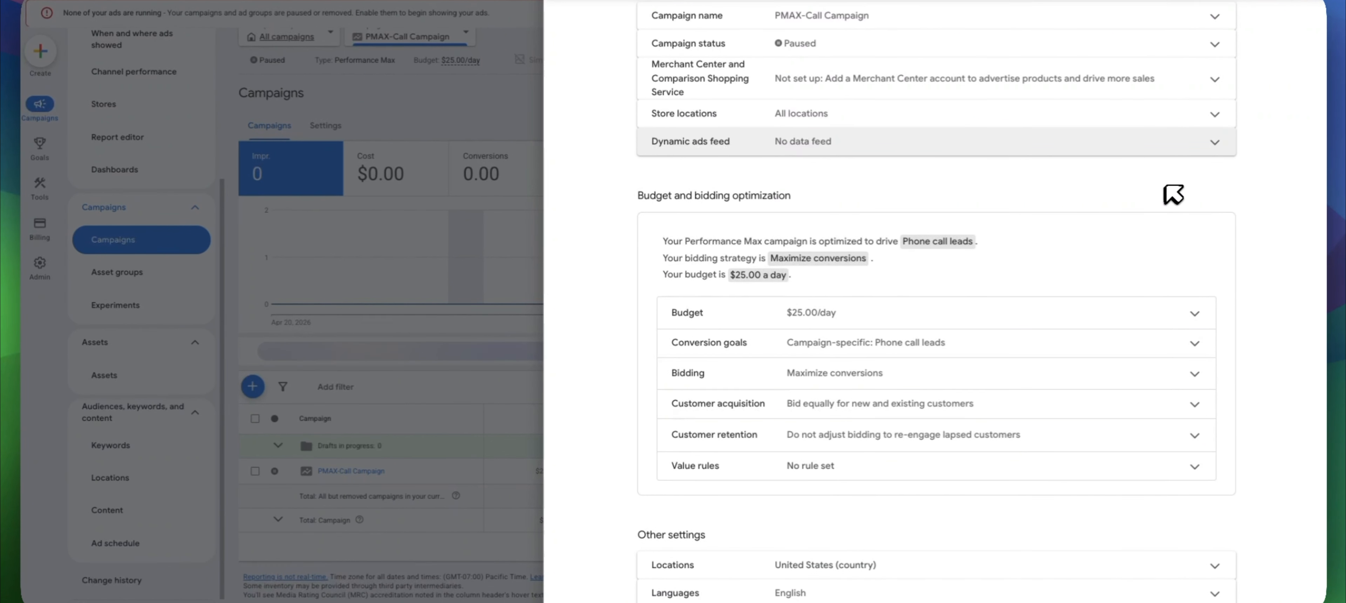
Look through the campaign's remaining settings, then open the asset optimization settings and examine the text customization and final URL expansion options.
scroll(1171, 197, down, 4)
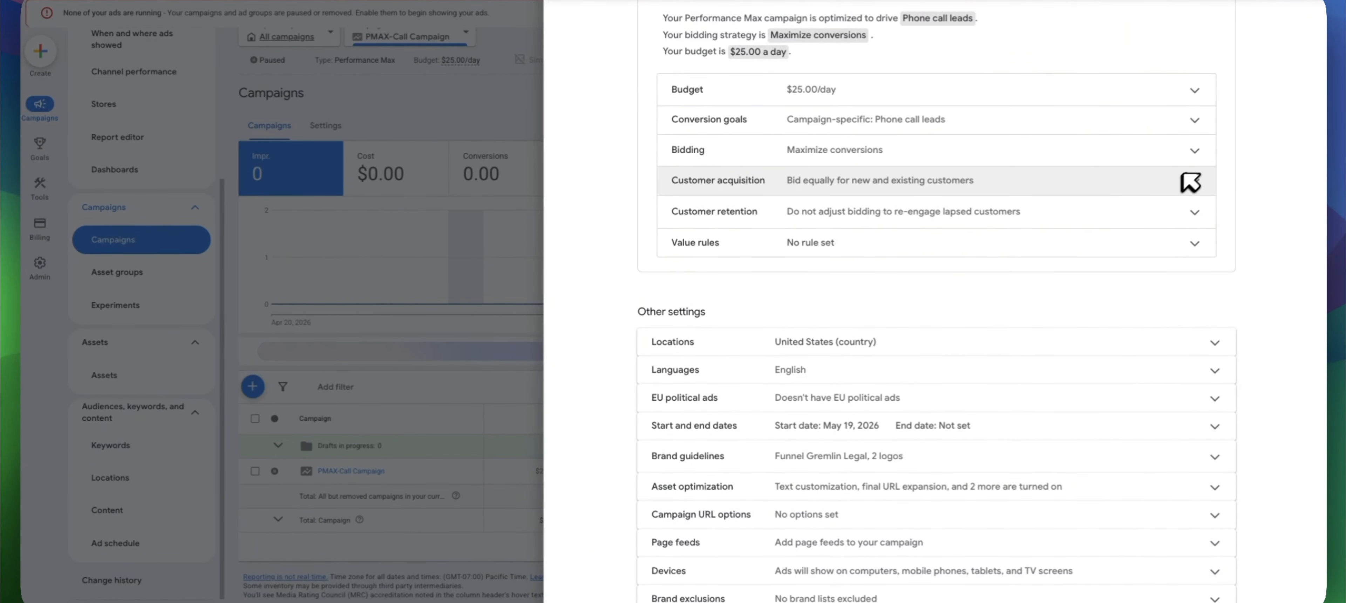
scroll(1191, 182, down, 1)
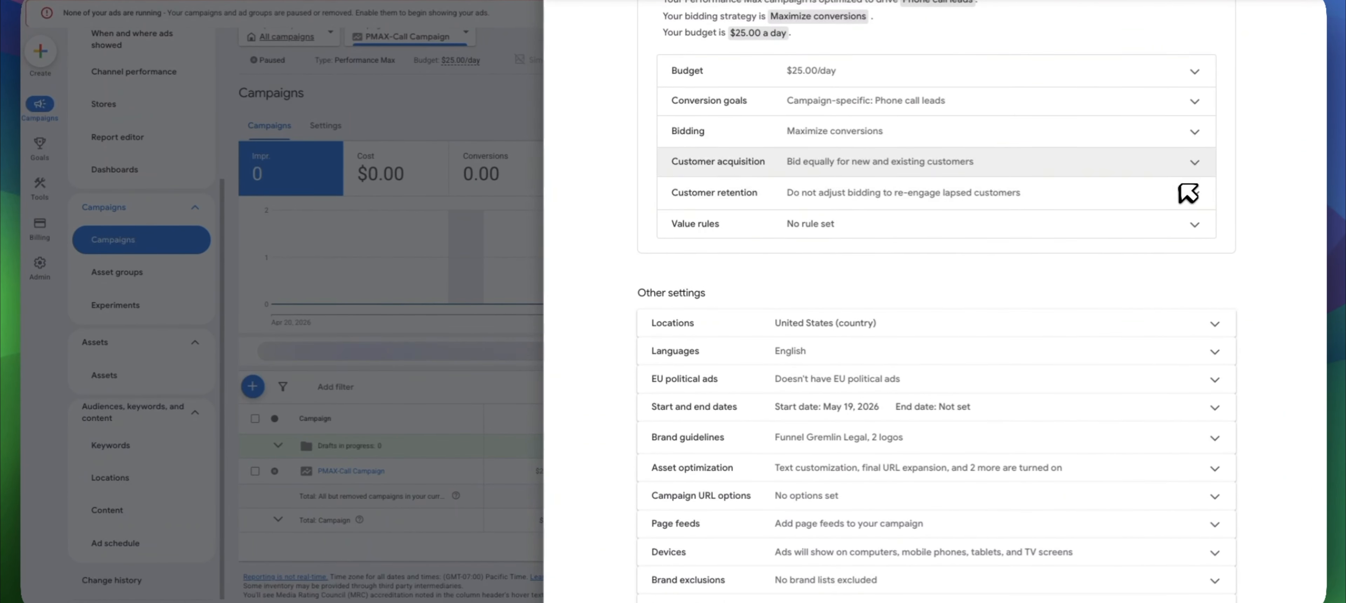
scroll(1189, 193, down, 4)
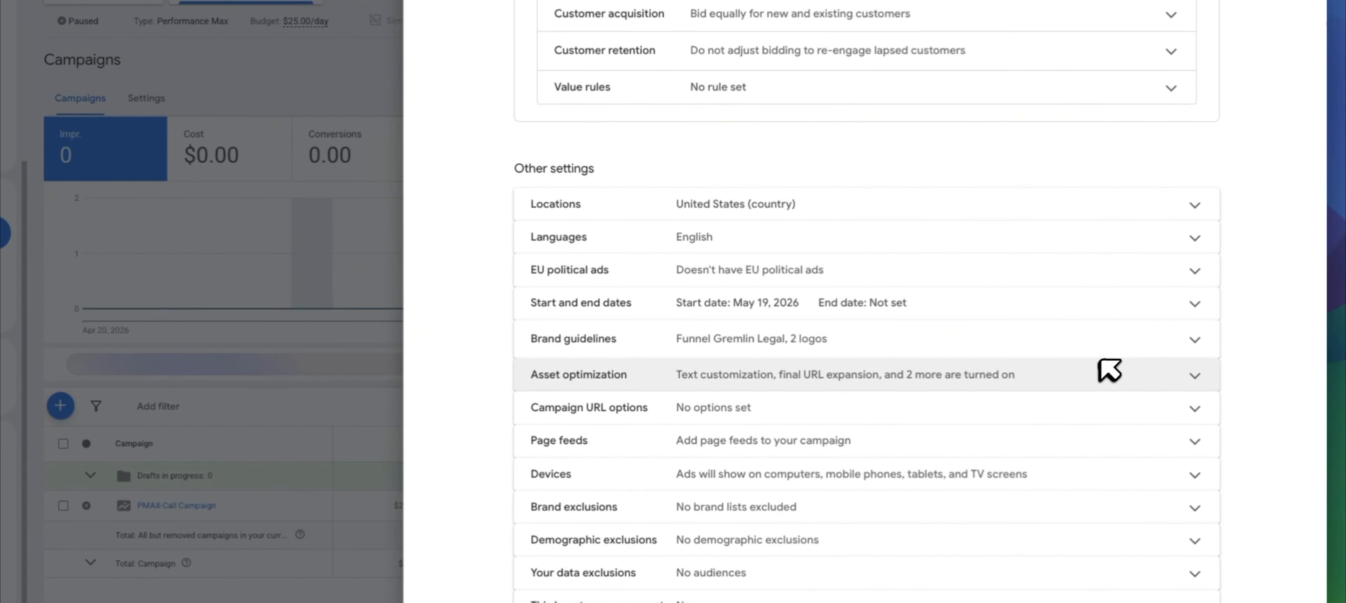
click(1109, 369)
scroll(1122, 366, down, 3)
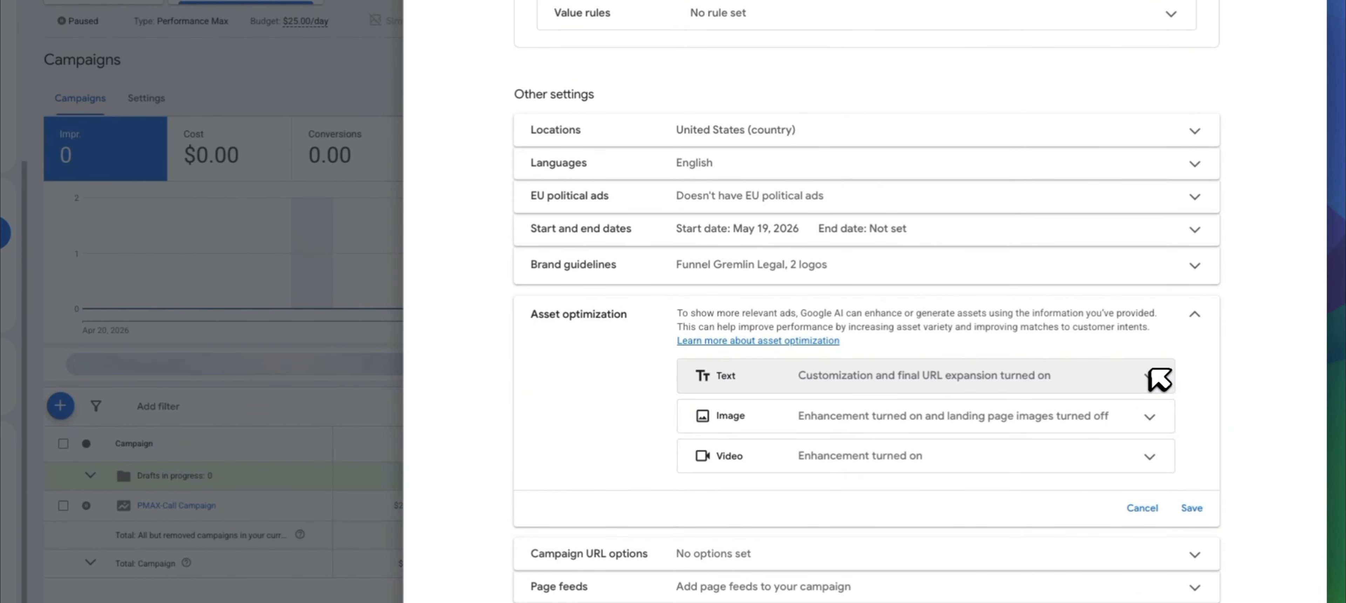
click(1159, 380)
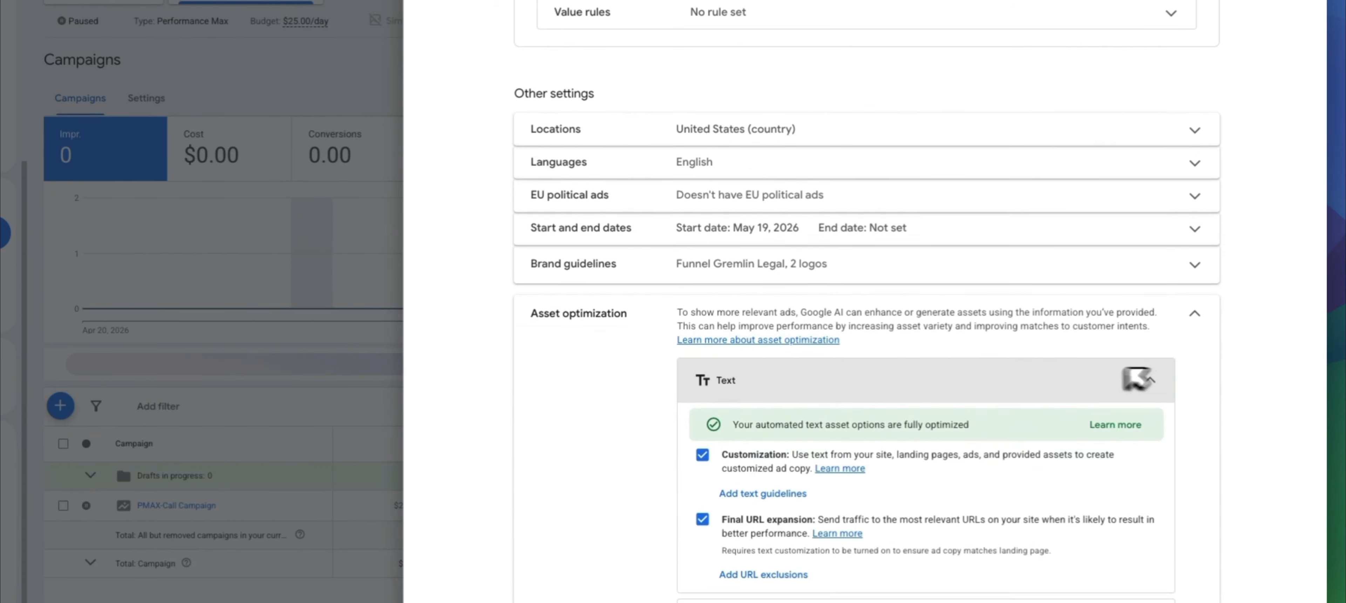
scroll(815, 353, down, 3)
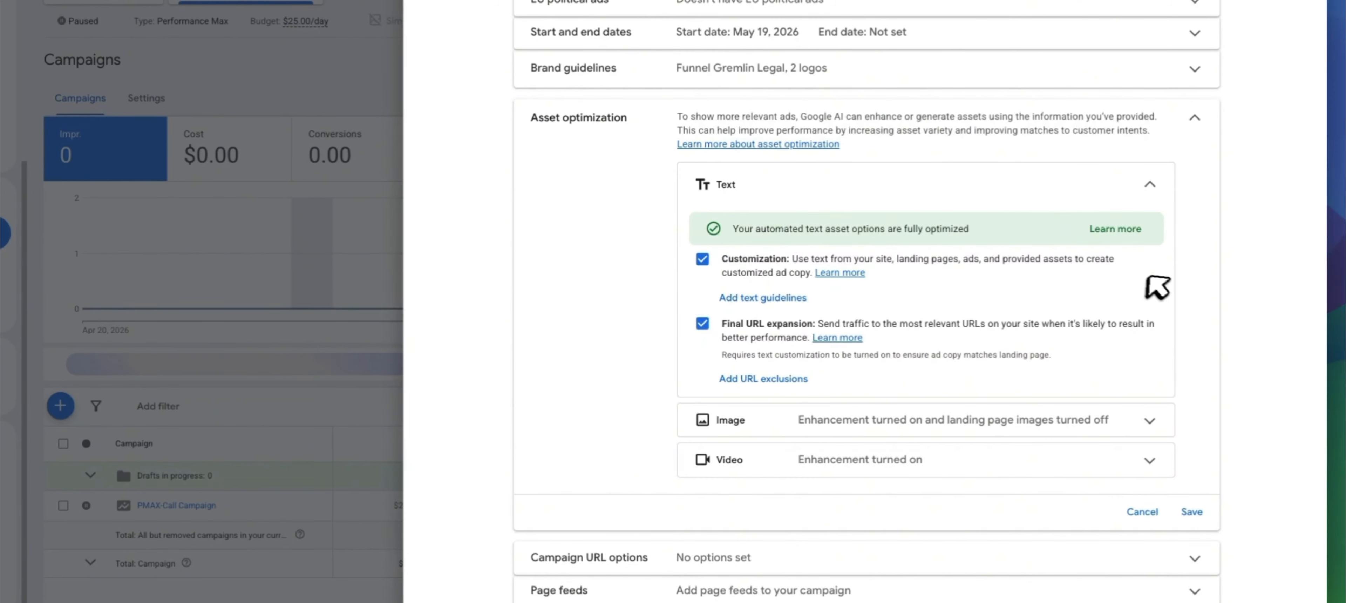
Examine the image and video enhancement options under asset optimization, collapsing each section after viewing it.
scroll(1158, 411, down, 1)
click(1150, 410)
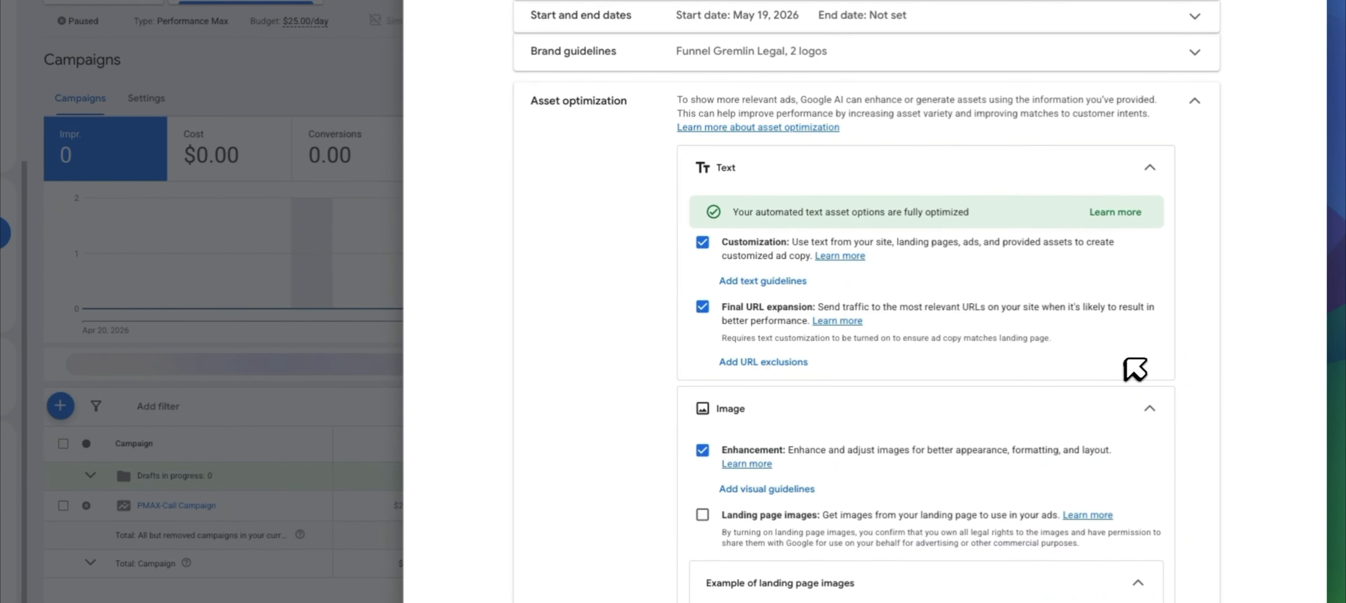
scroll(1135, 369, down, 4)
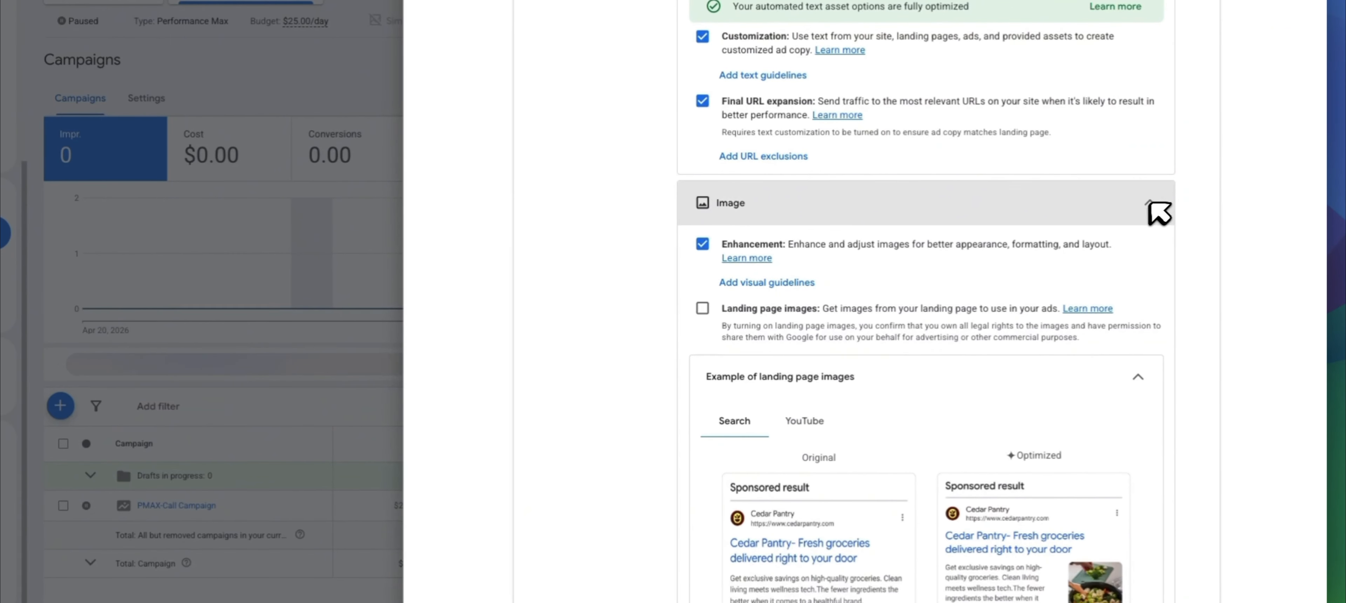
click(1159, 213)
click(1144, 305)
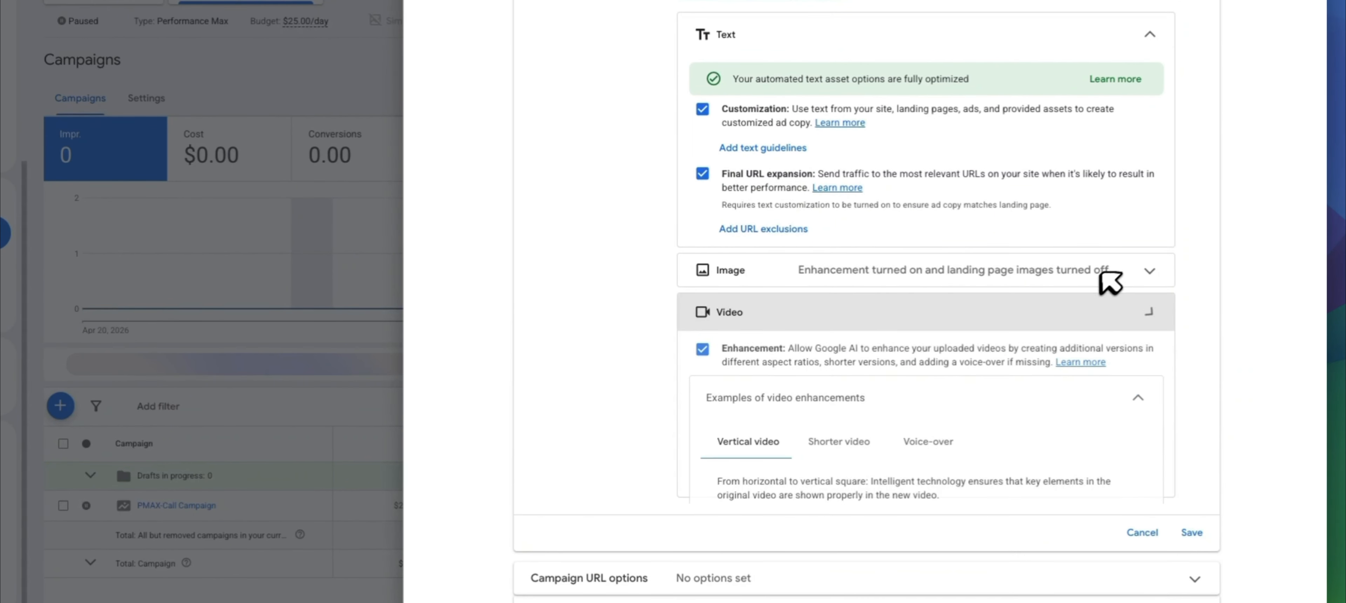
scroll(1048, 345, down, 1)
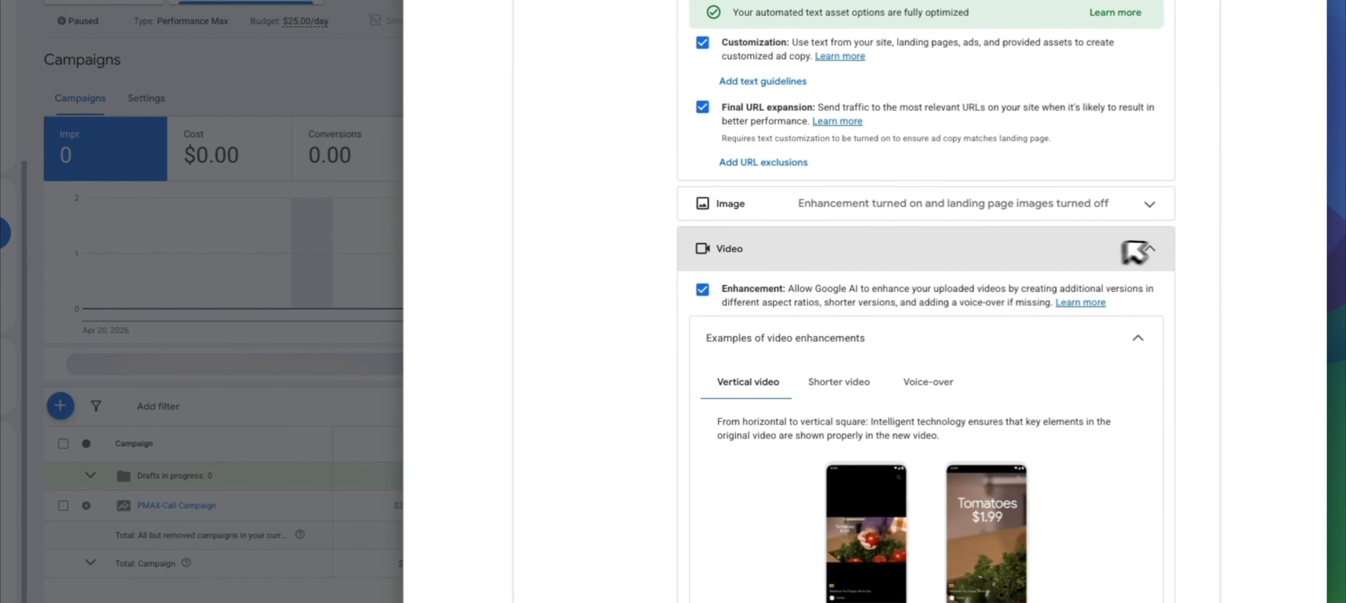
click(1135, 251)
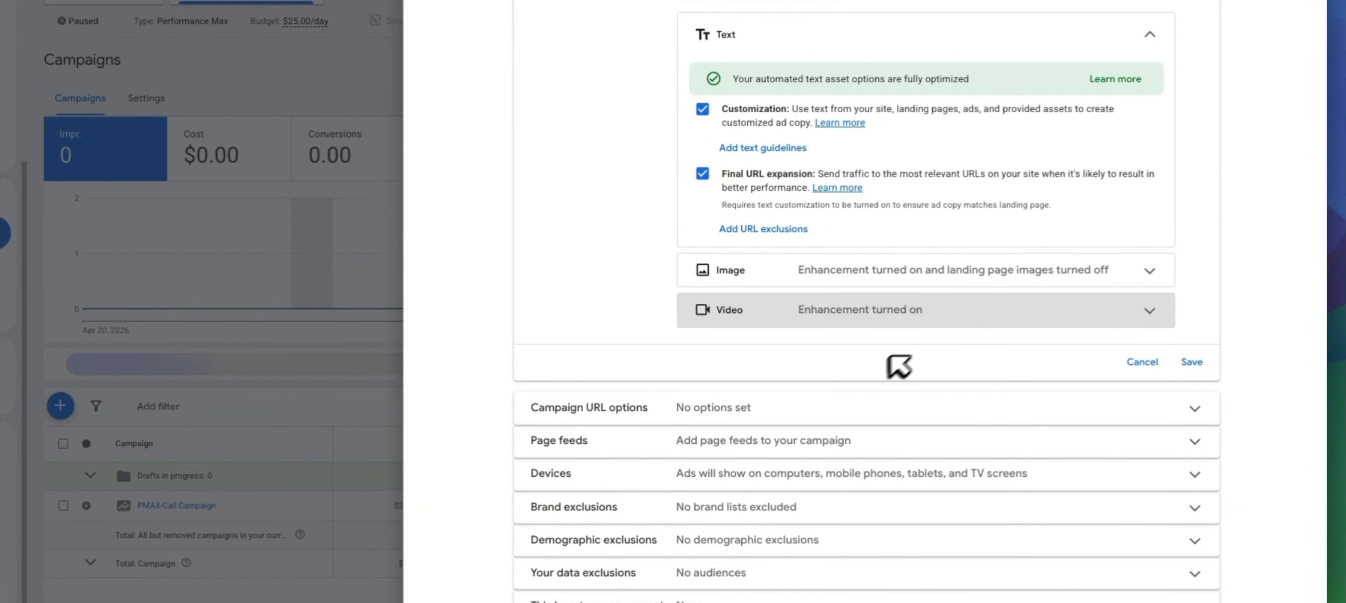